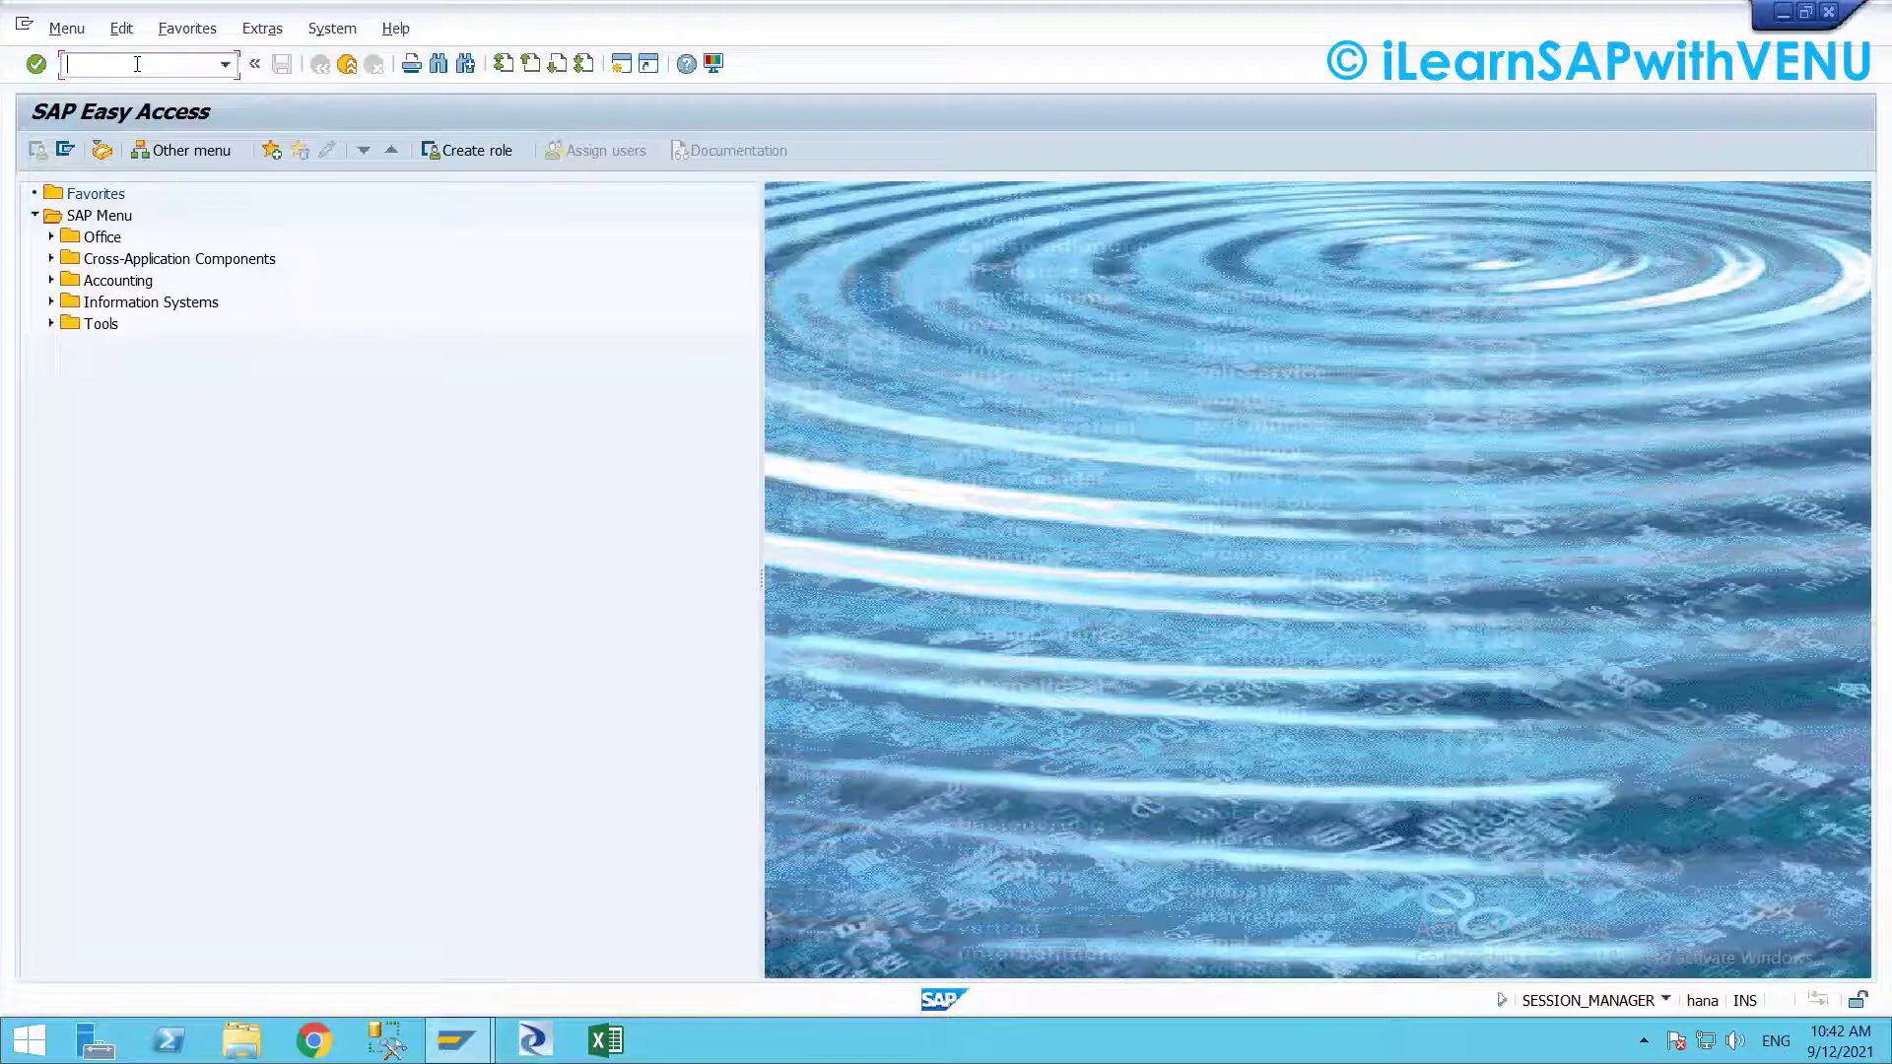
# Open SE01 and display modifiable workbench requests, showing BW7K900006 with task BW7K900007
pyautogui.write('se01')
pyautogui.press('Return')
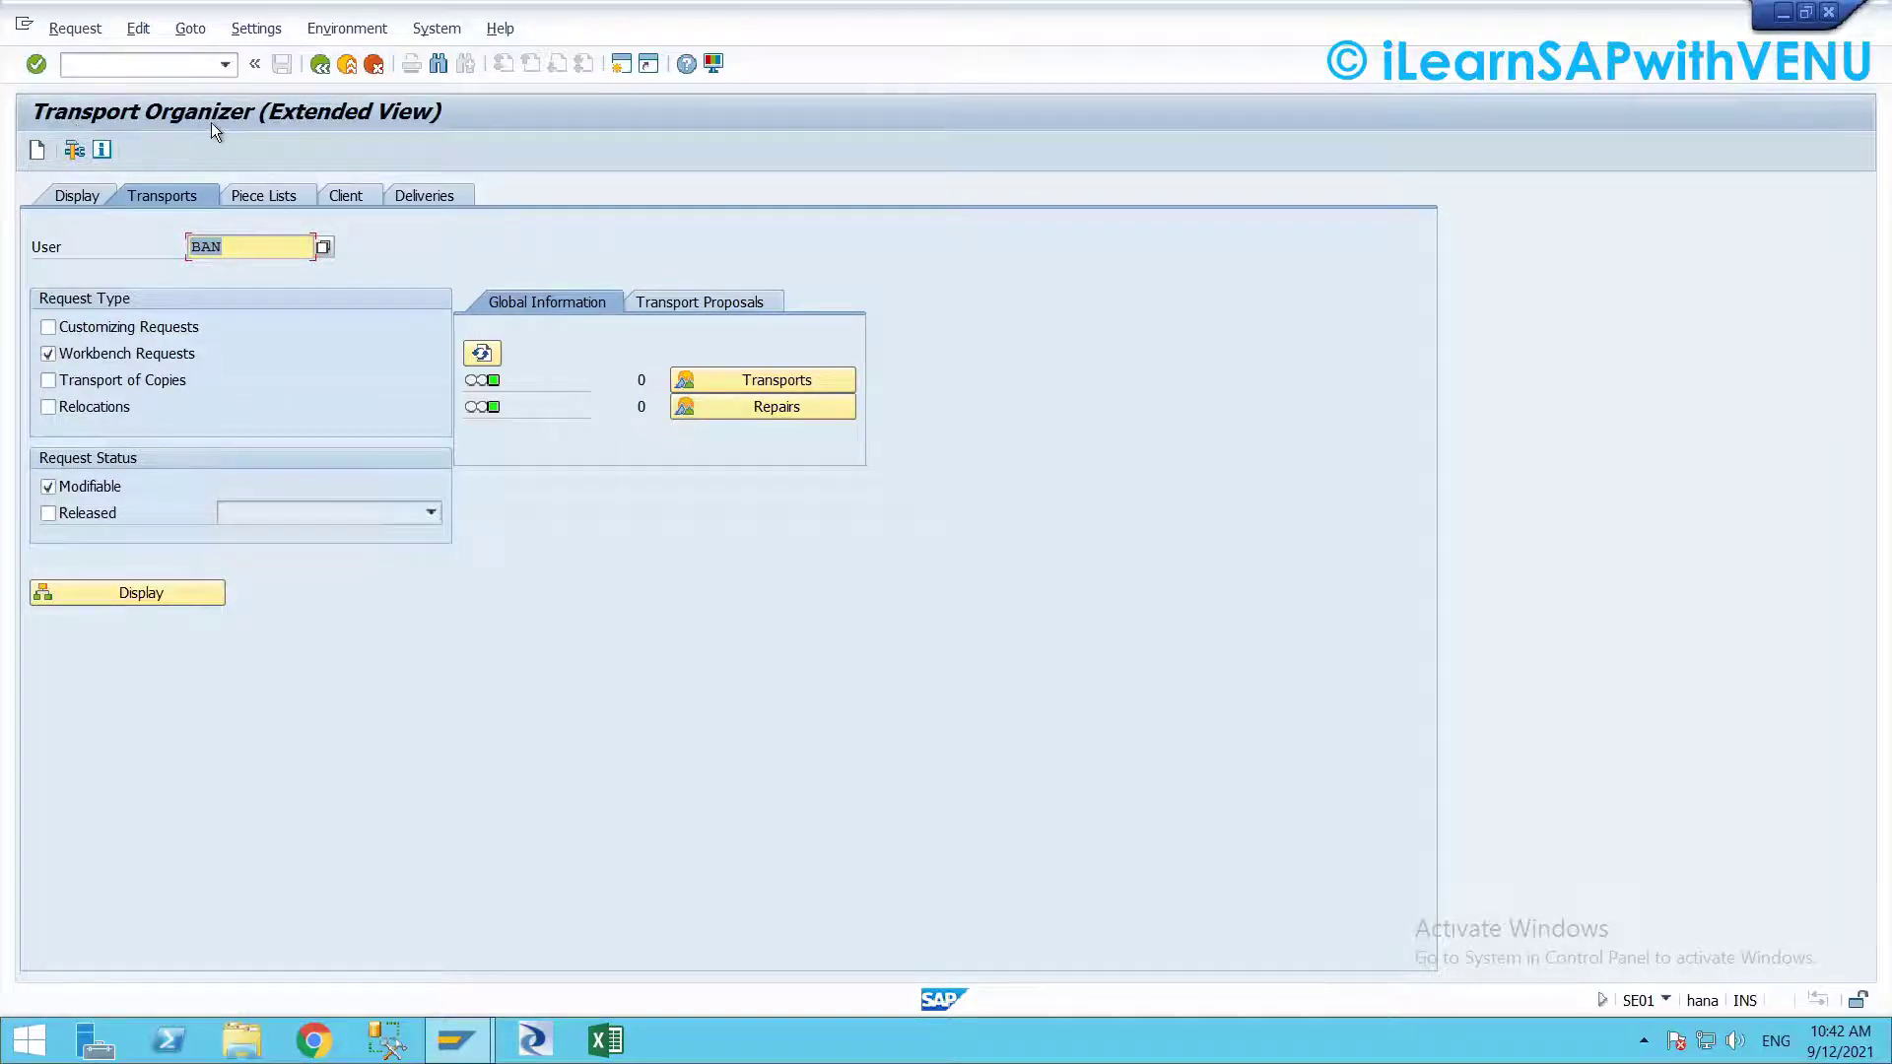
pyautogui.click(1663, 1000)
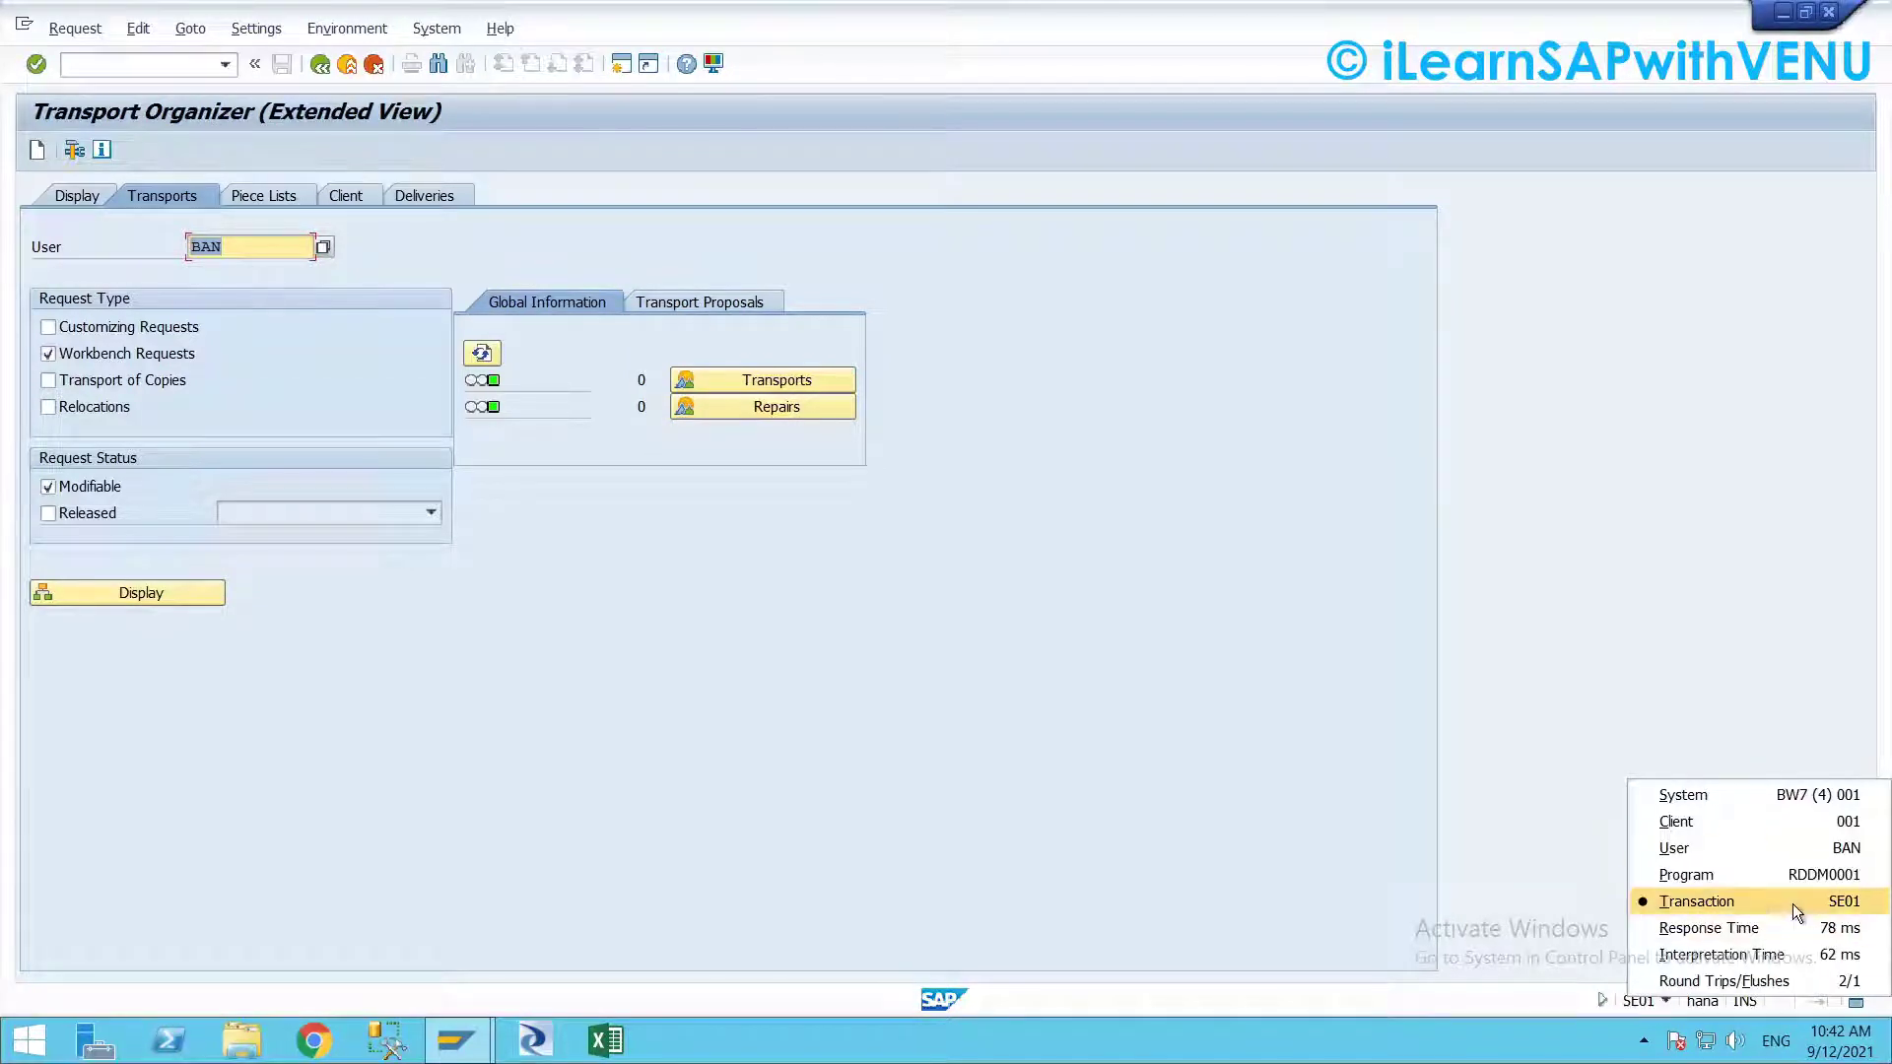
pyautogui.click(683, 548)
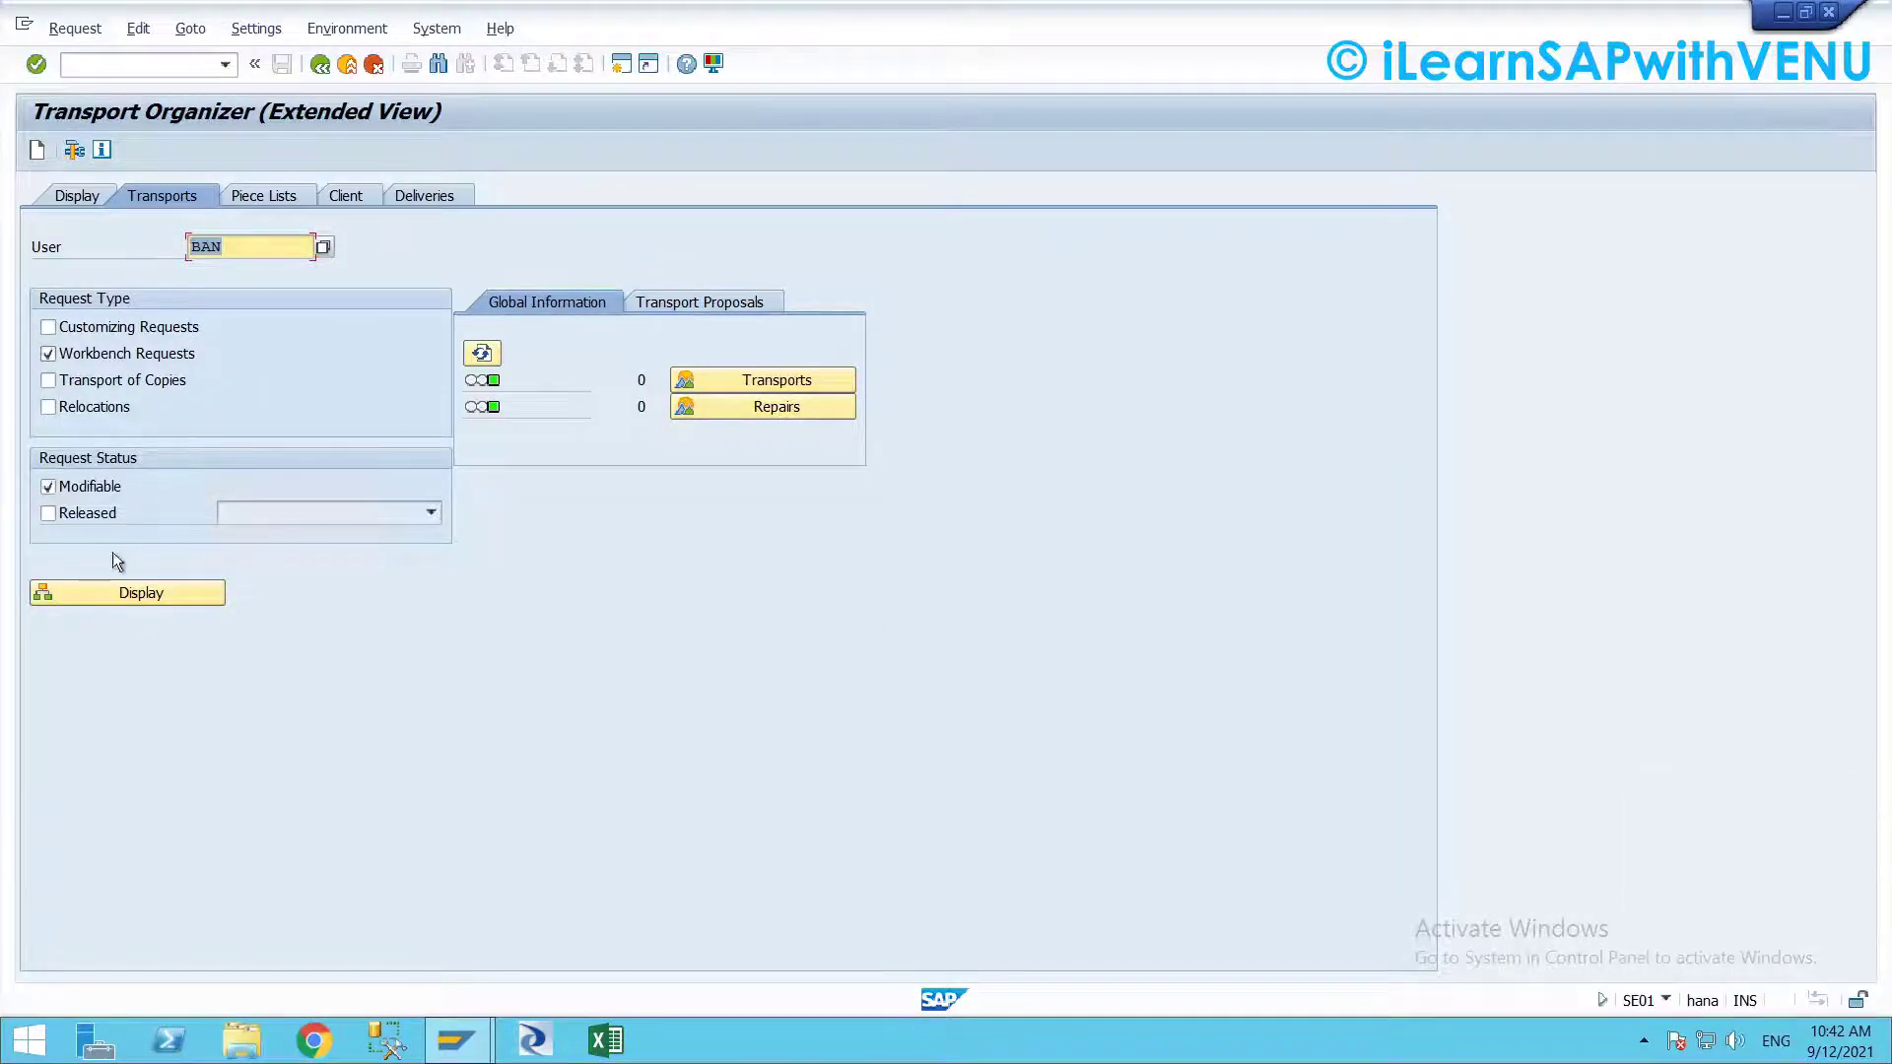
pyautogui.click(141, 595)
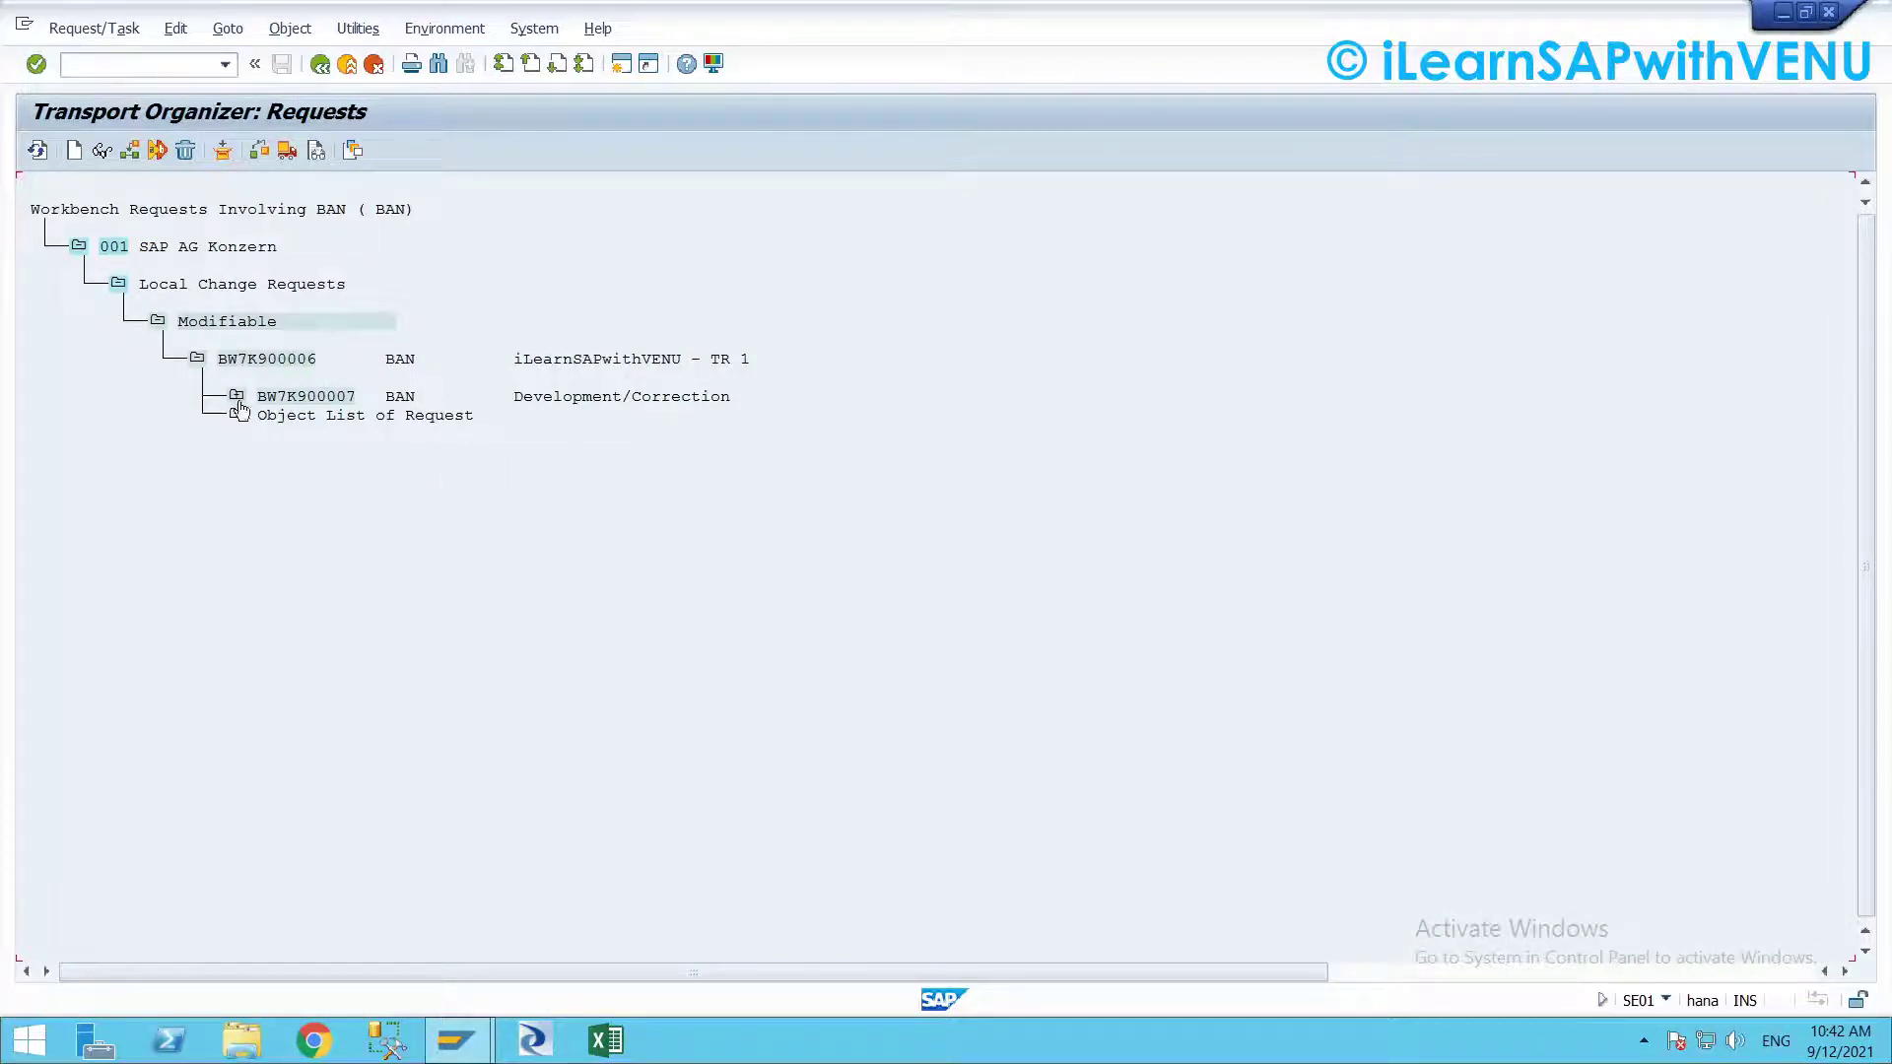
# Expand and select task BW7K900007, then release it into request BW7K900006
pyautogui.click(270, 358)
pyautogui.click(282, 398)
pyautogui.click(237, 395)
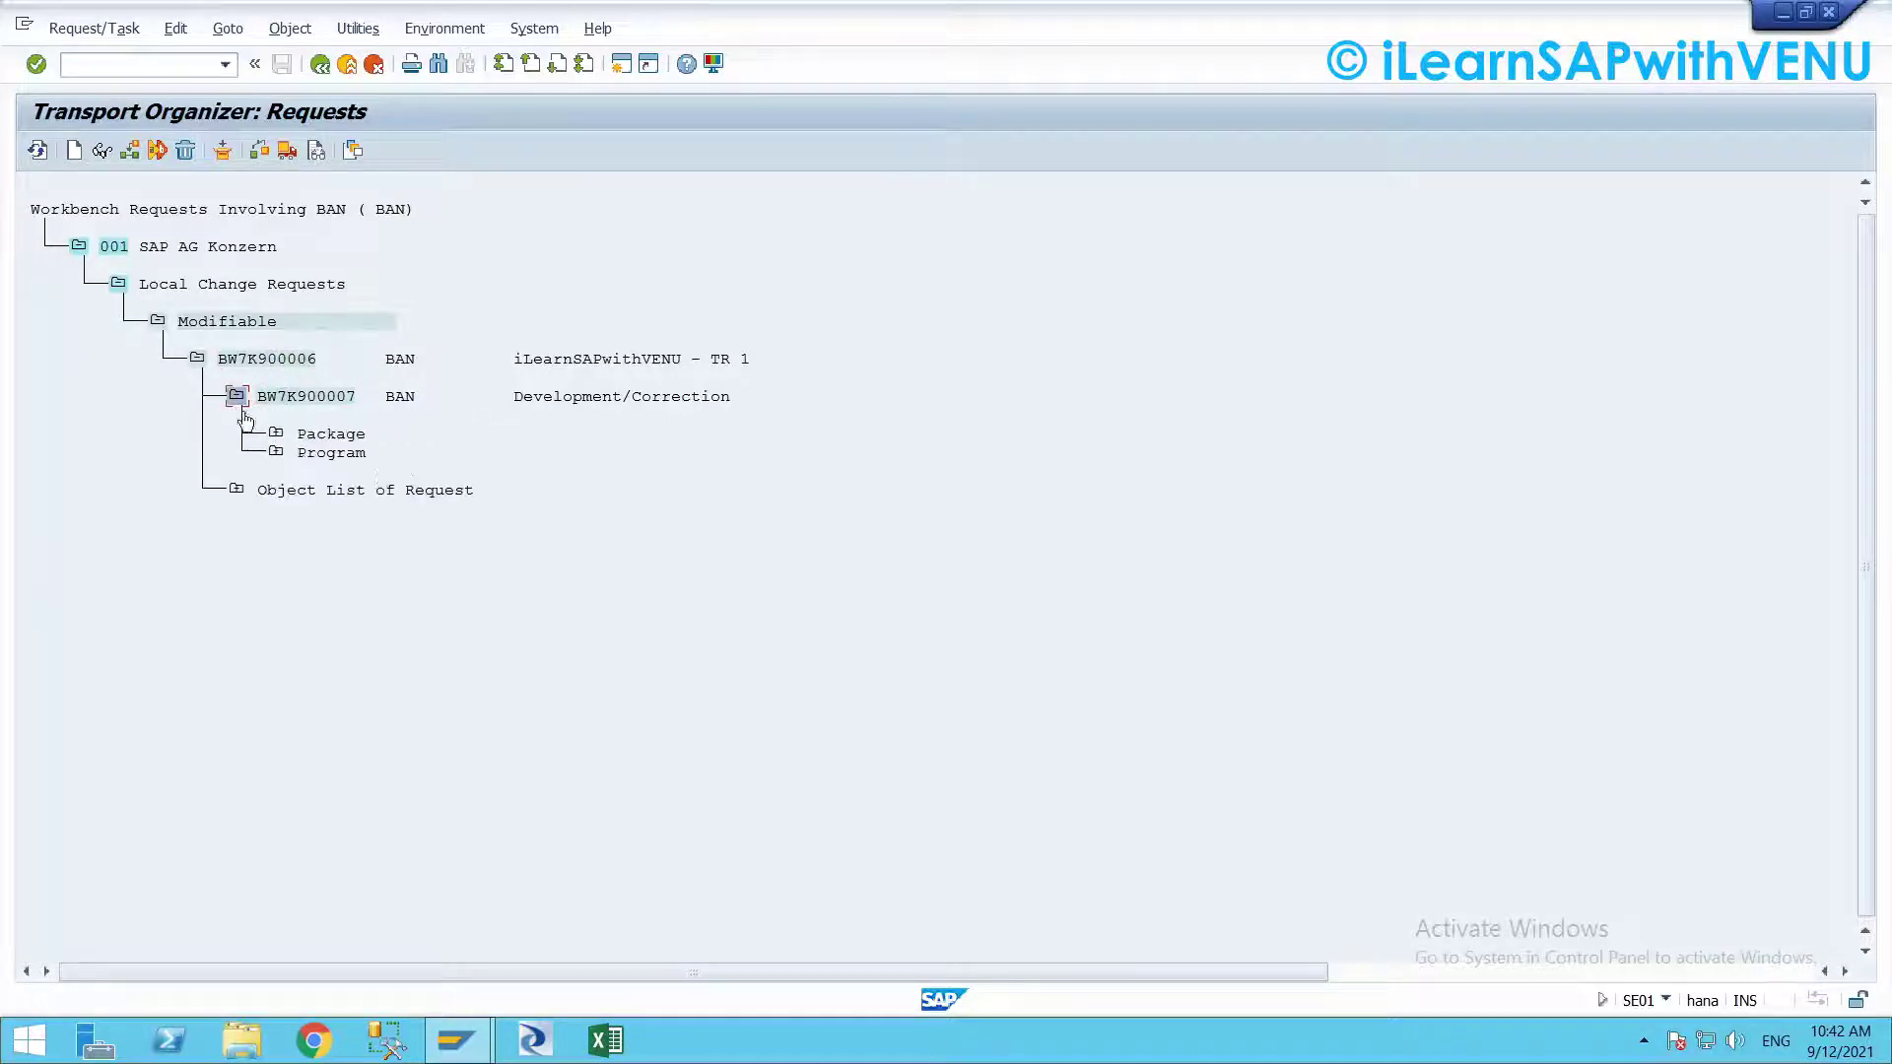
pyautogui.click(323, 406)
pyautogui.click(311, 407)
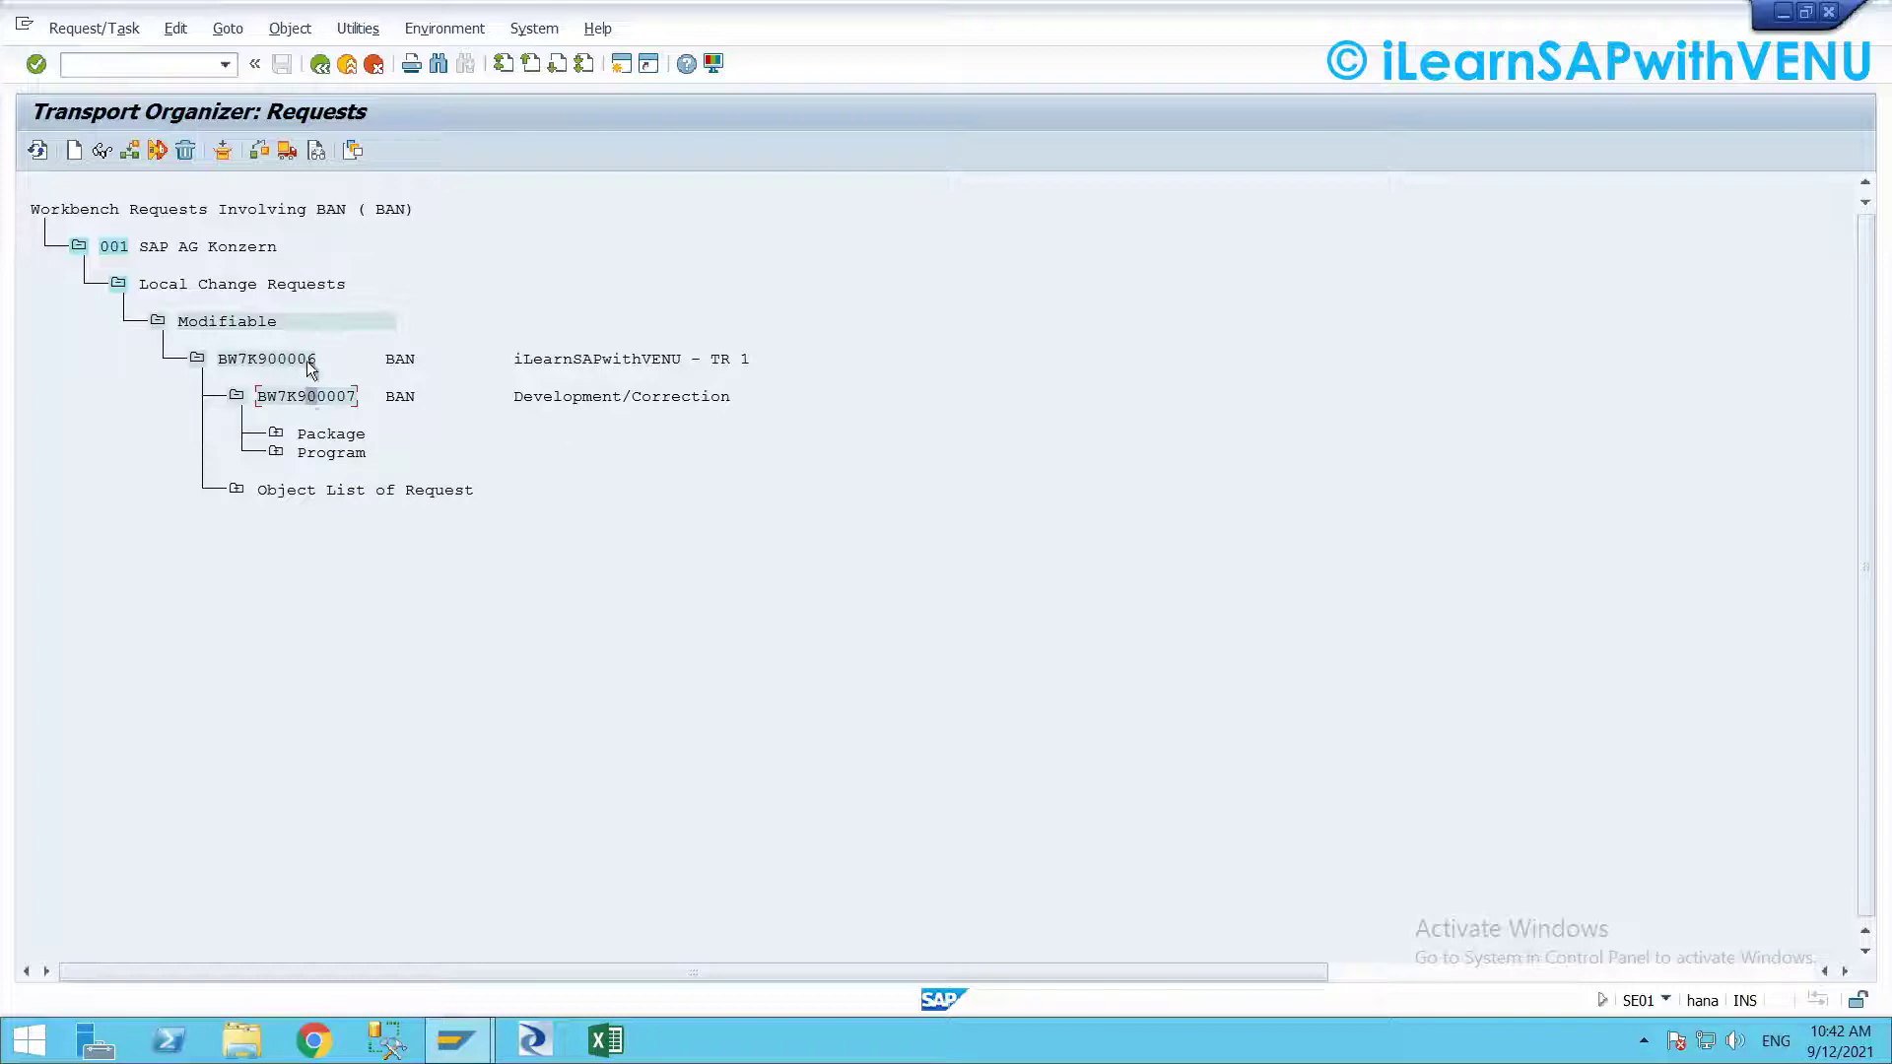
pyautogui.click(287, 150)
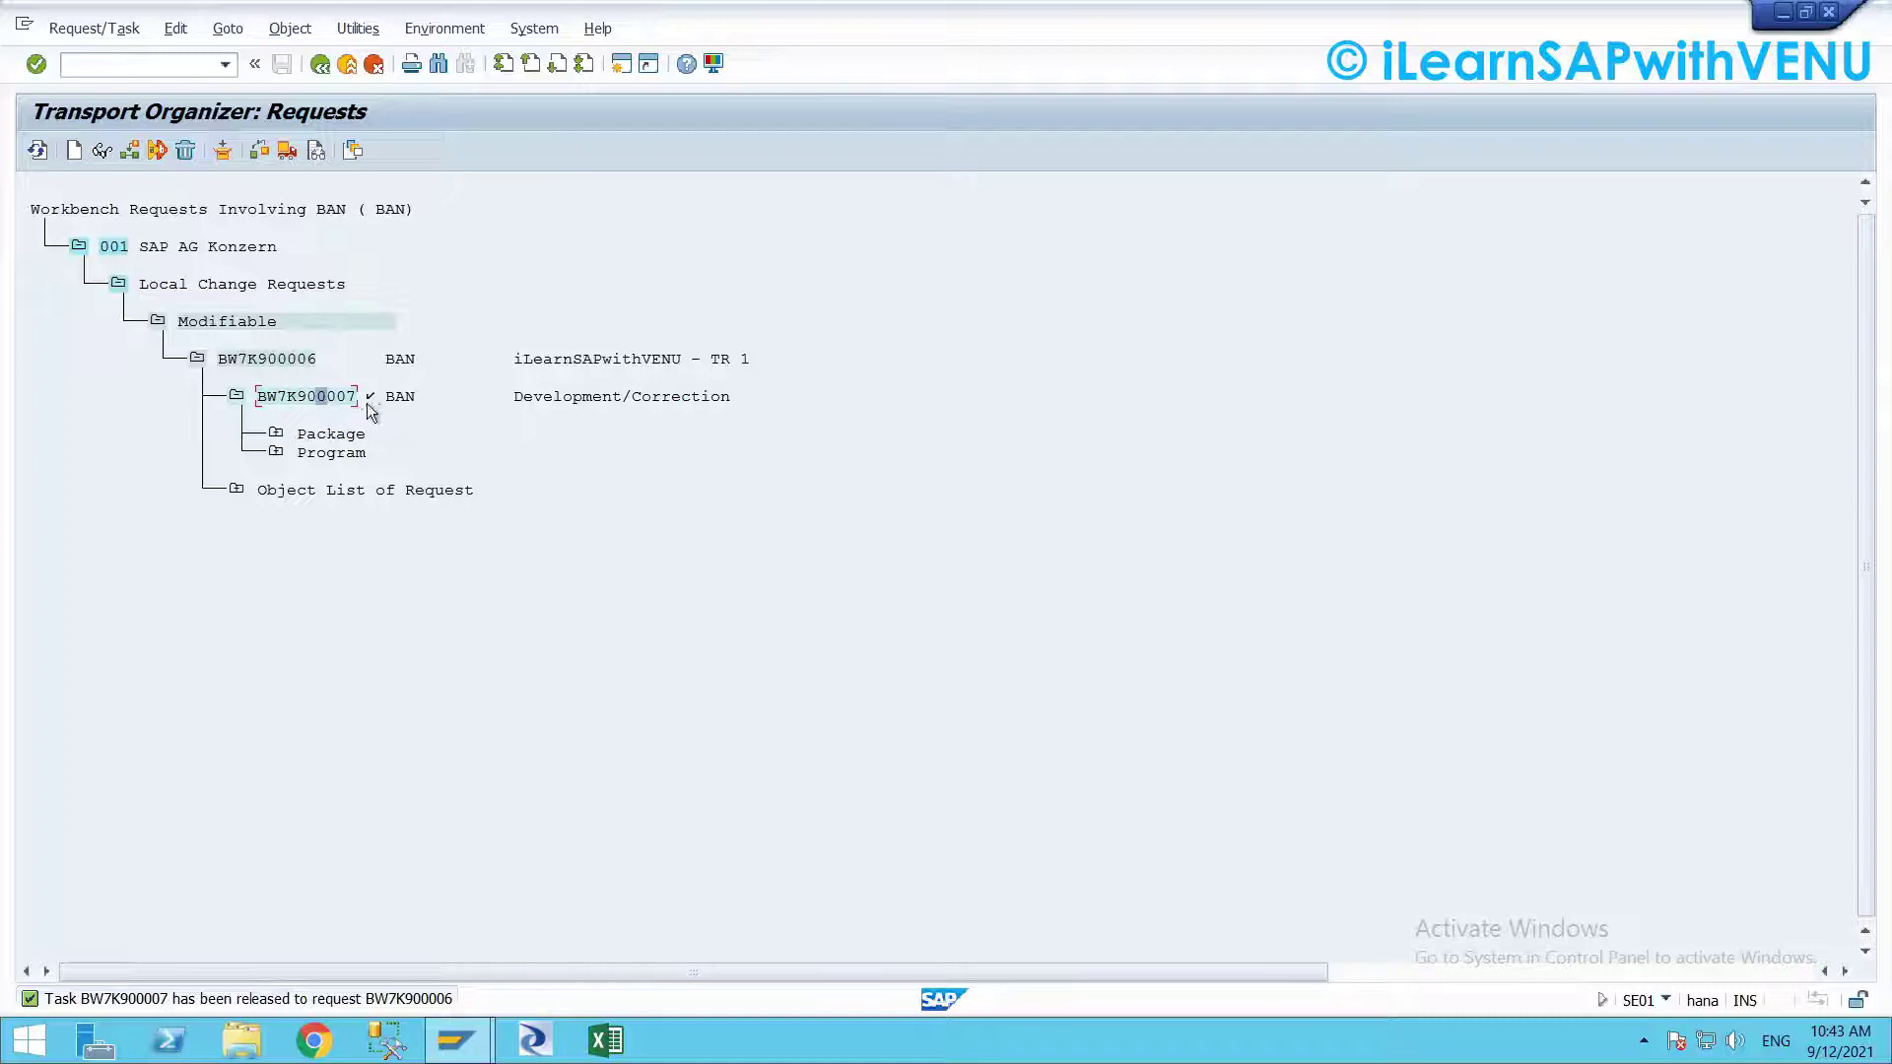
# Refresh the request tree to confirm task BW7K900007 is released
pyautogui.click(38, 149)
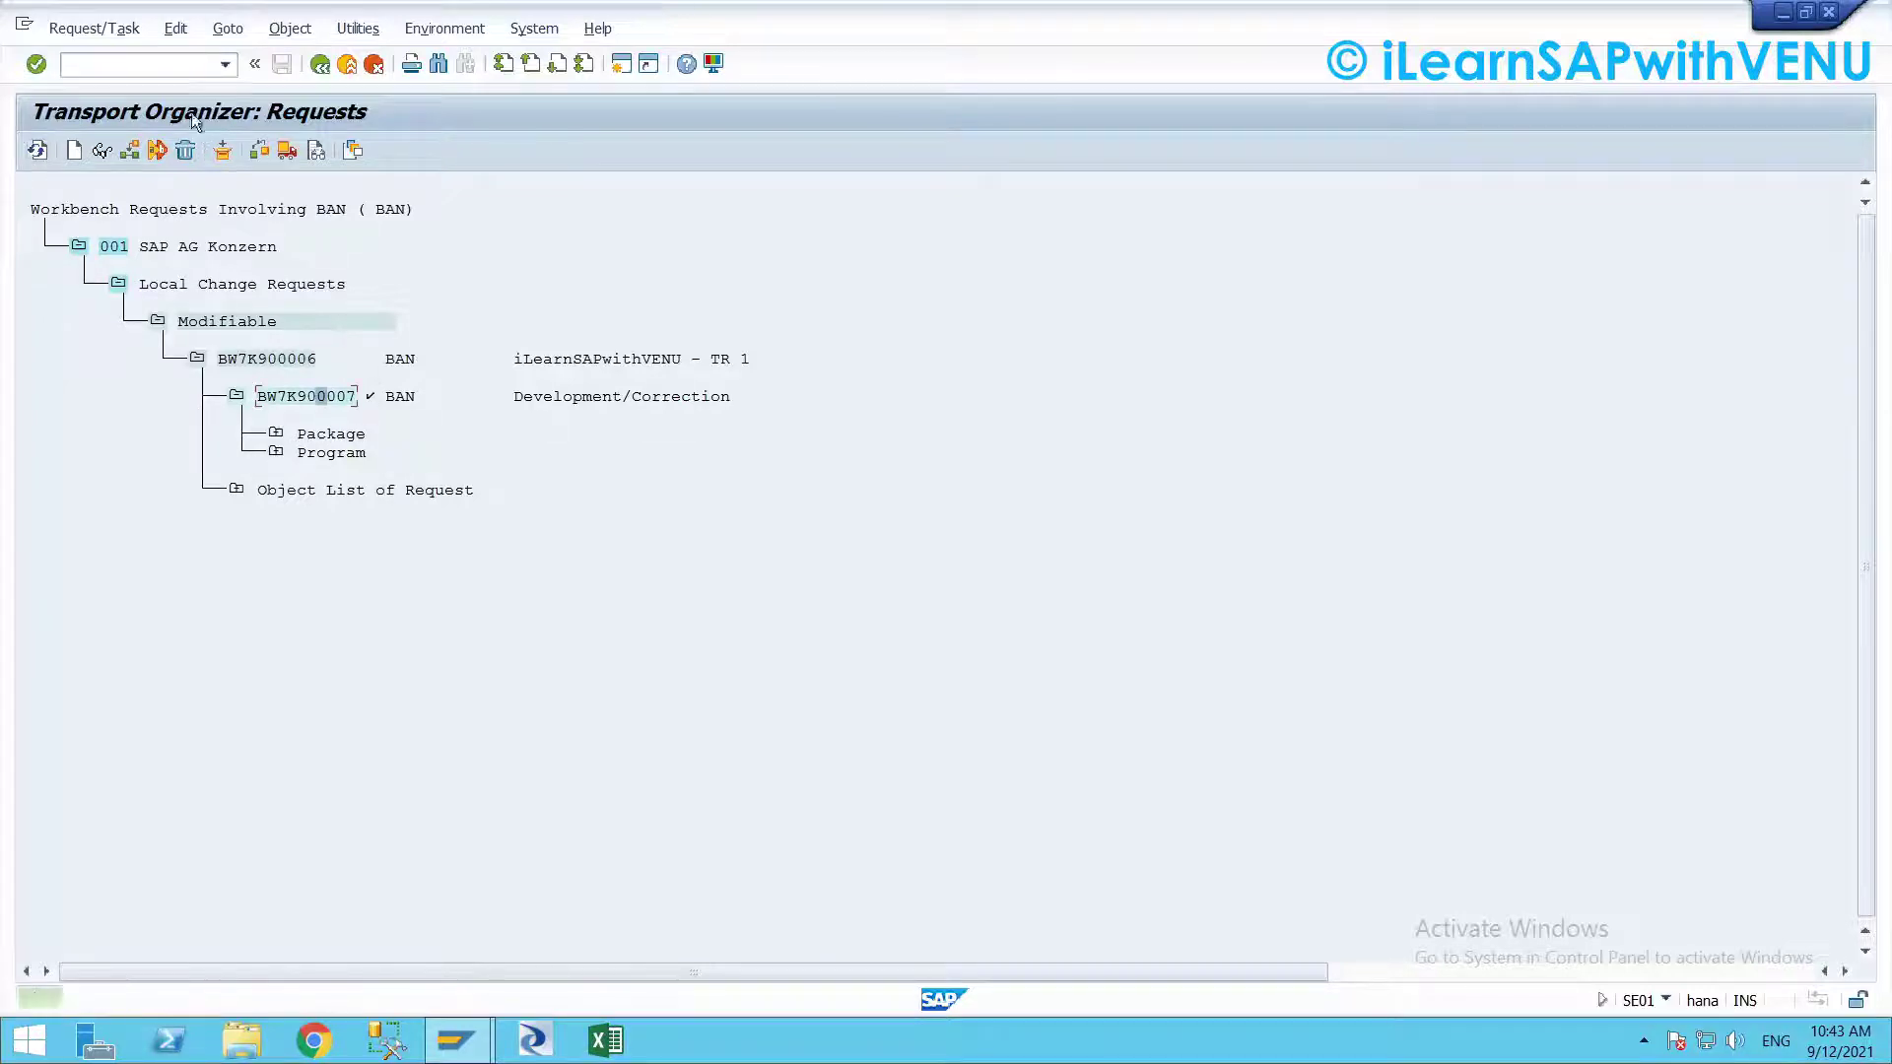
pyautogui.click(320, 404)
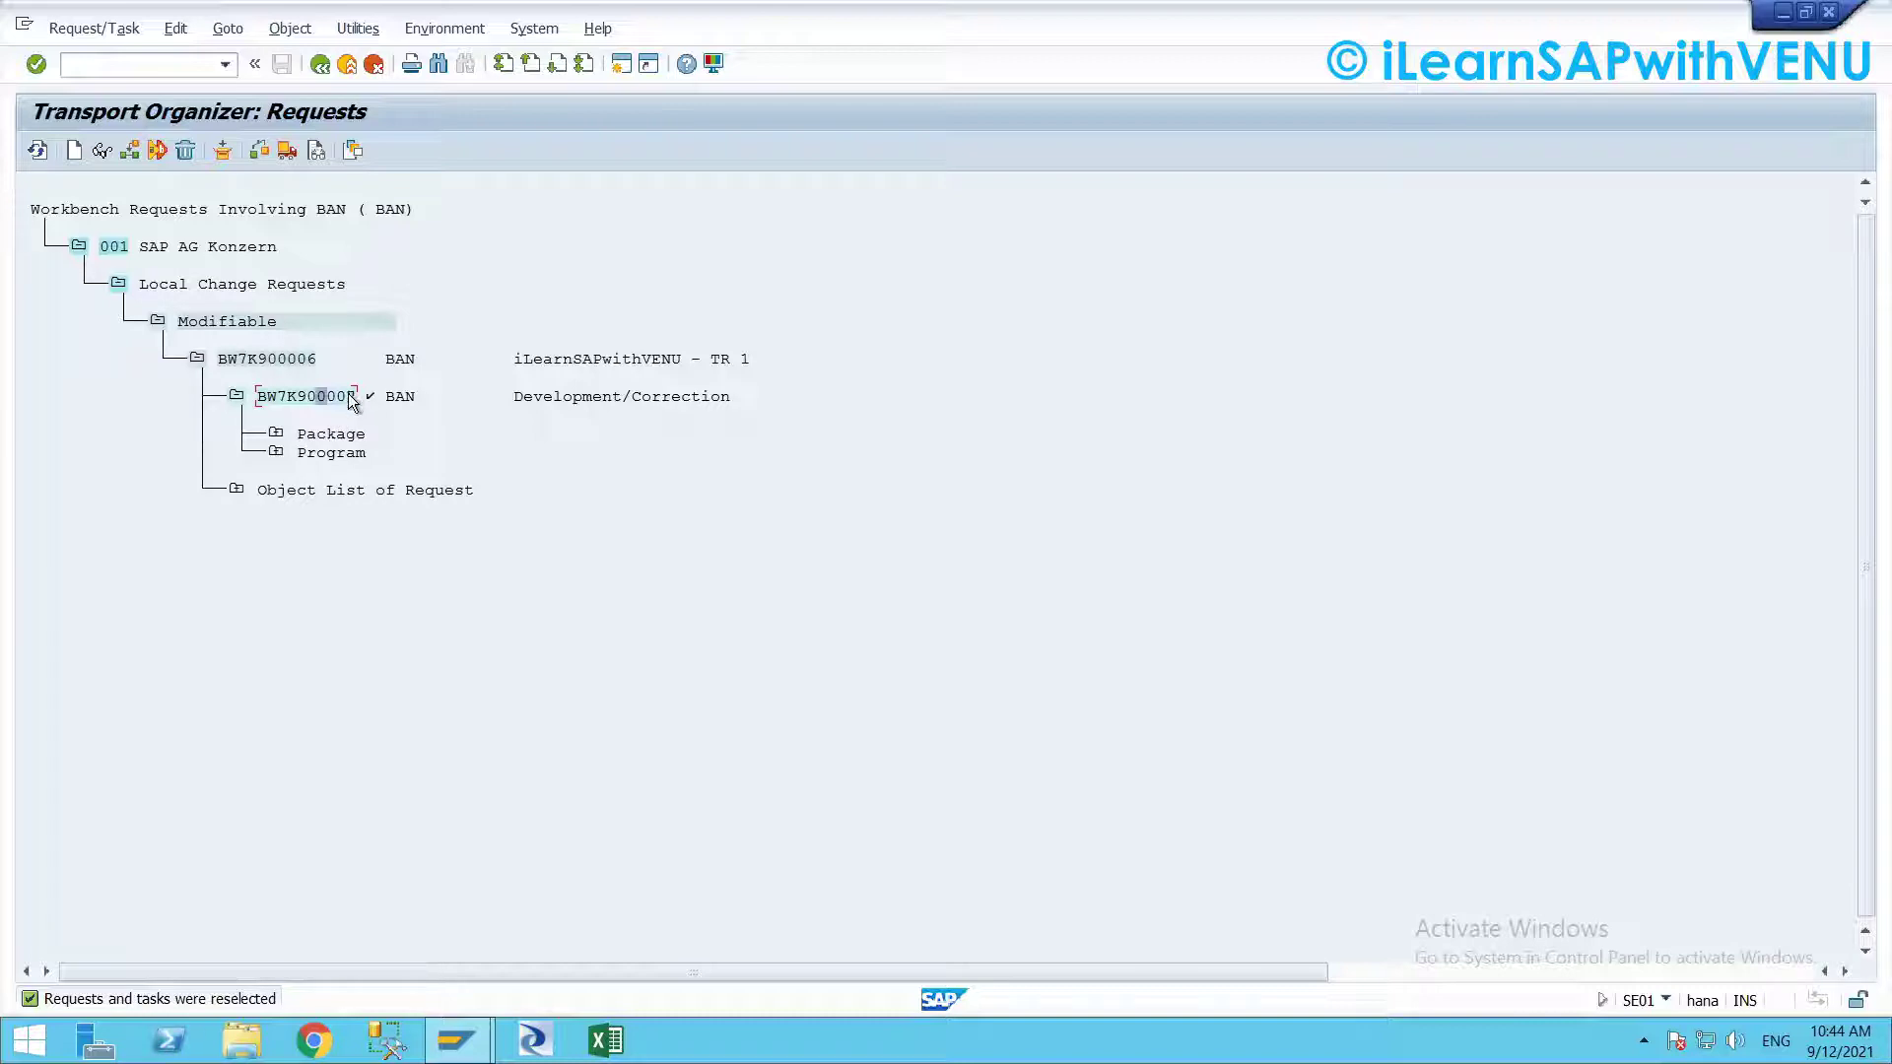
pyautogui.click(353, 398)
pyautogui.click(172, 72)
# Open the ABAP editor and execute program RDDIT076
pyautogui.write('se09')
pyautogui.press('Return')
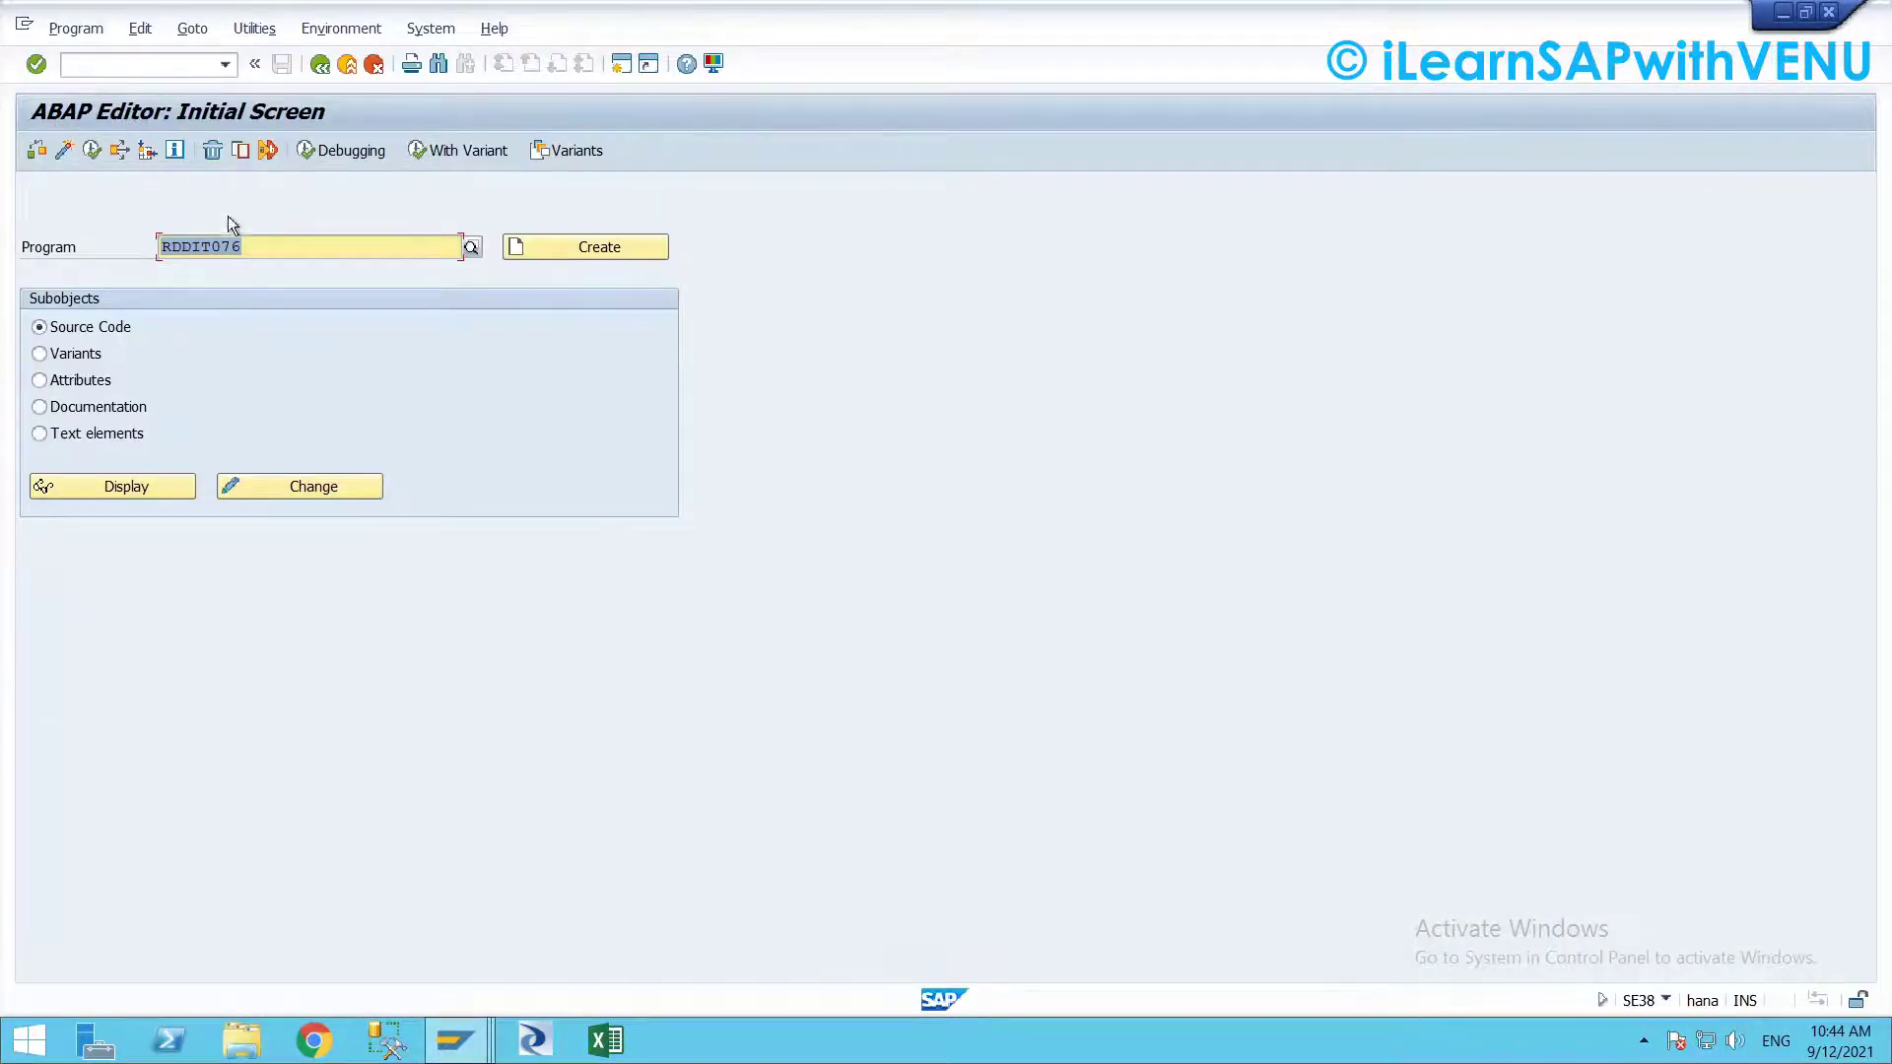
pyautogui.click(227, 247)
pyautogui.moveTo(242, 246); pyautogui.dragTo(137, 252)
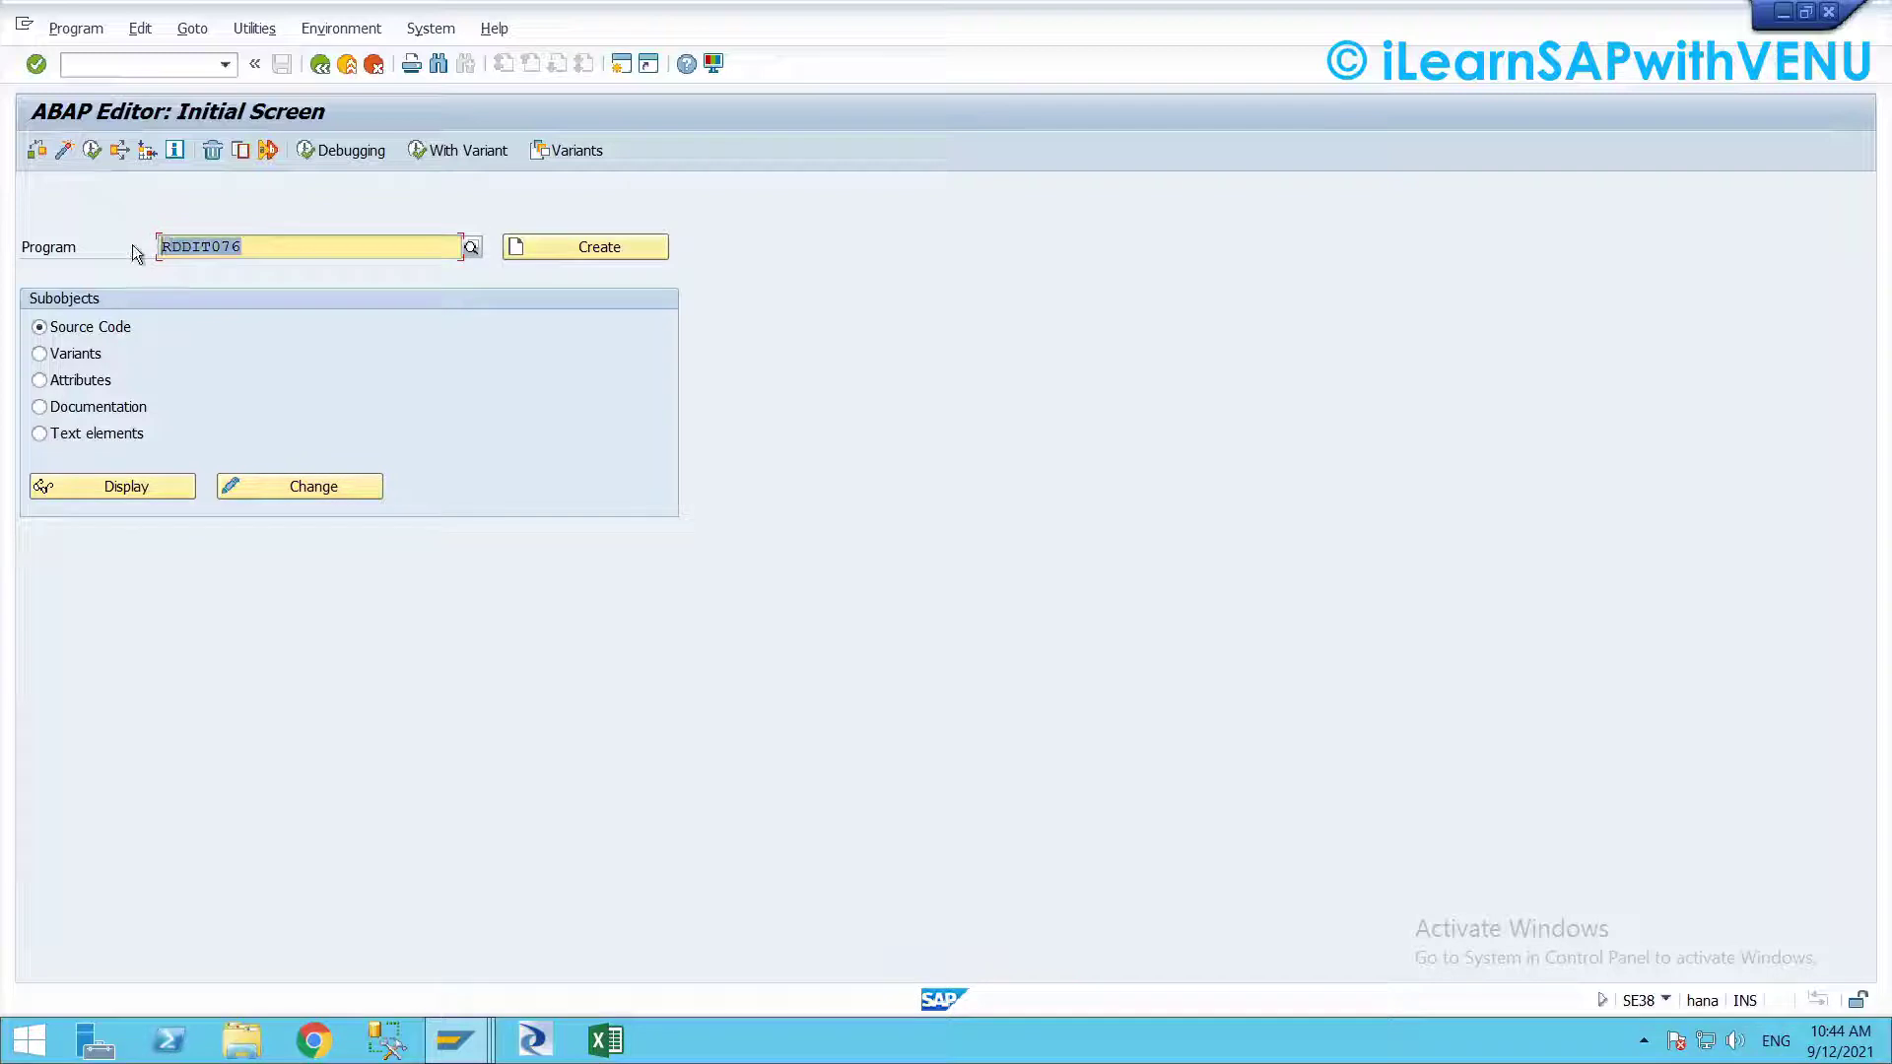
pyautogui.click(92, 151)
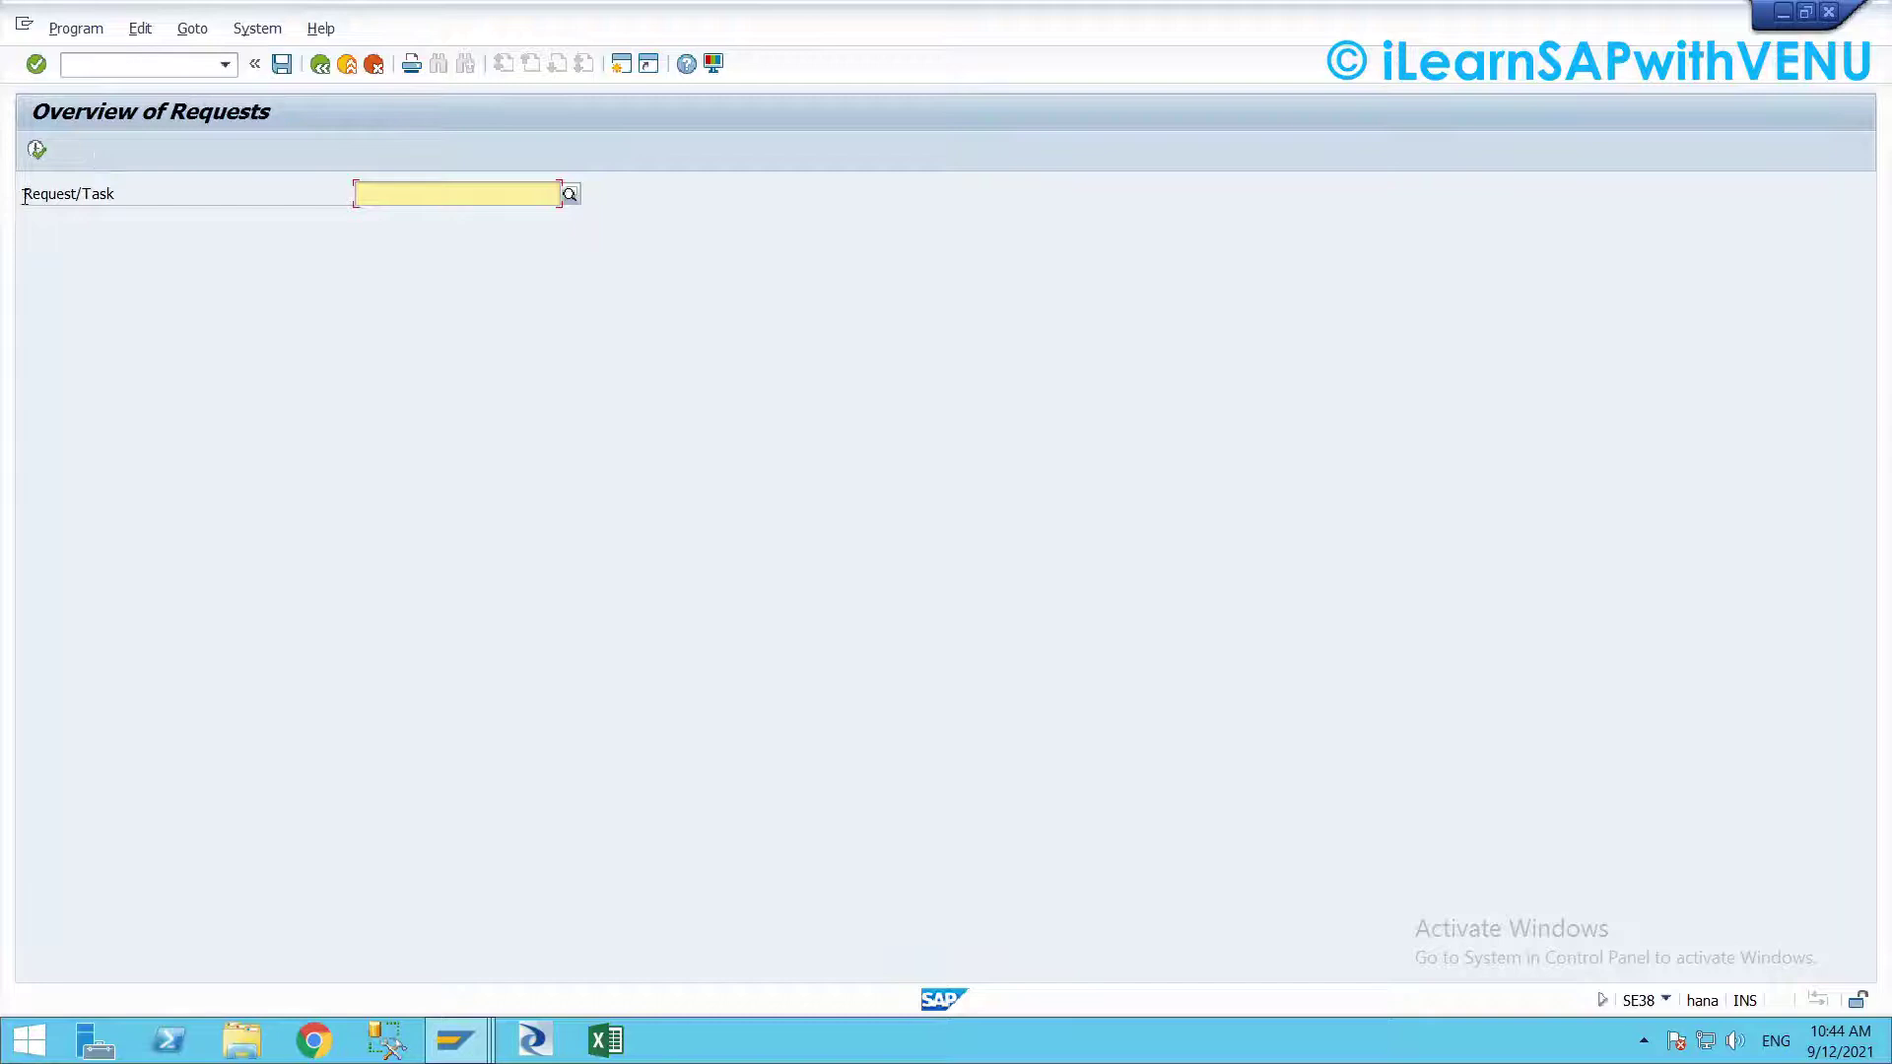
# Copy task number BW7K900007 from SE01 into the Request/Task field and run the overview
pyautogui.moveTo(23, 195); pyautogui.dragTo(123, 194)
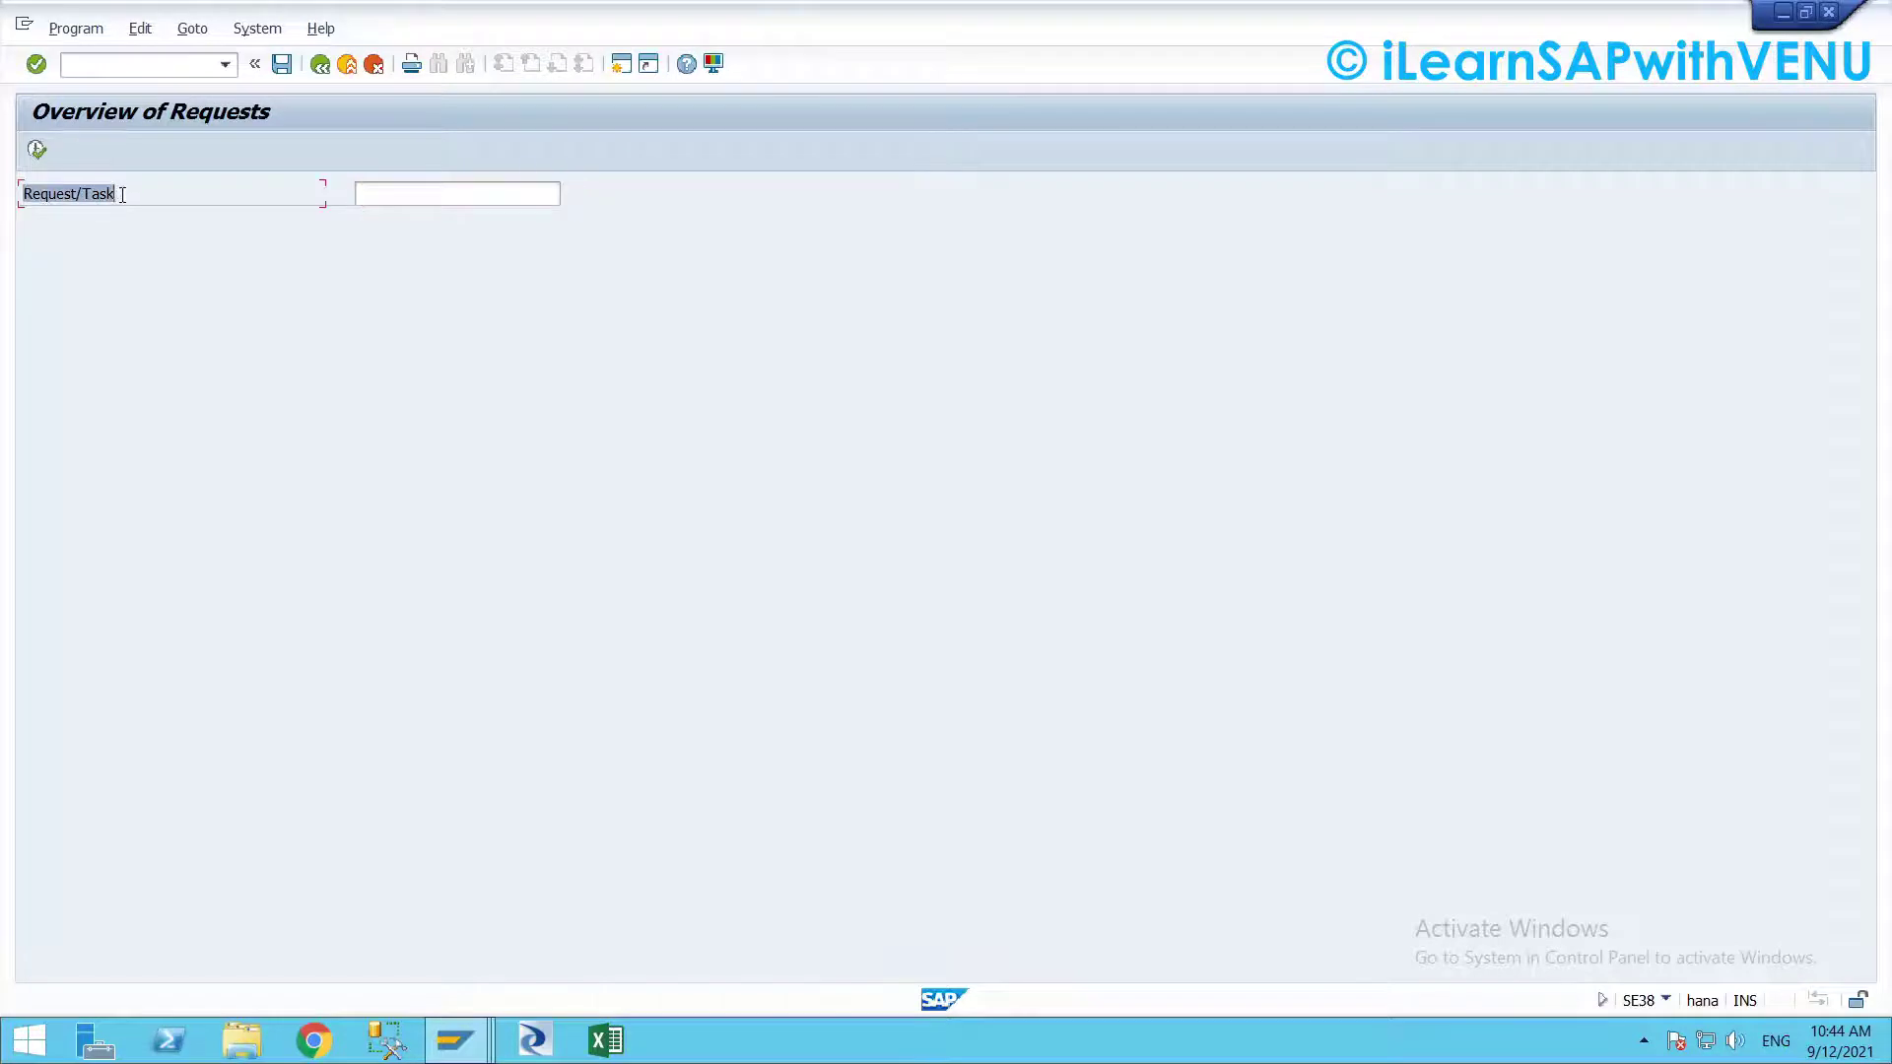
pyautogui.click(389, 196)
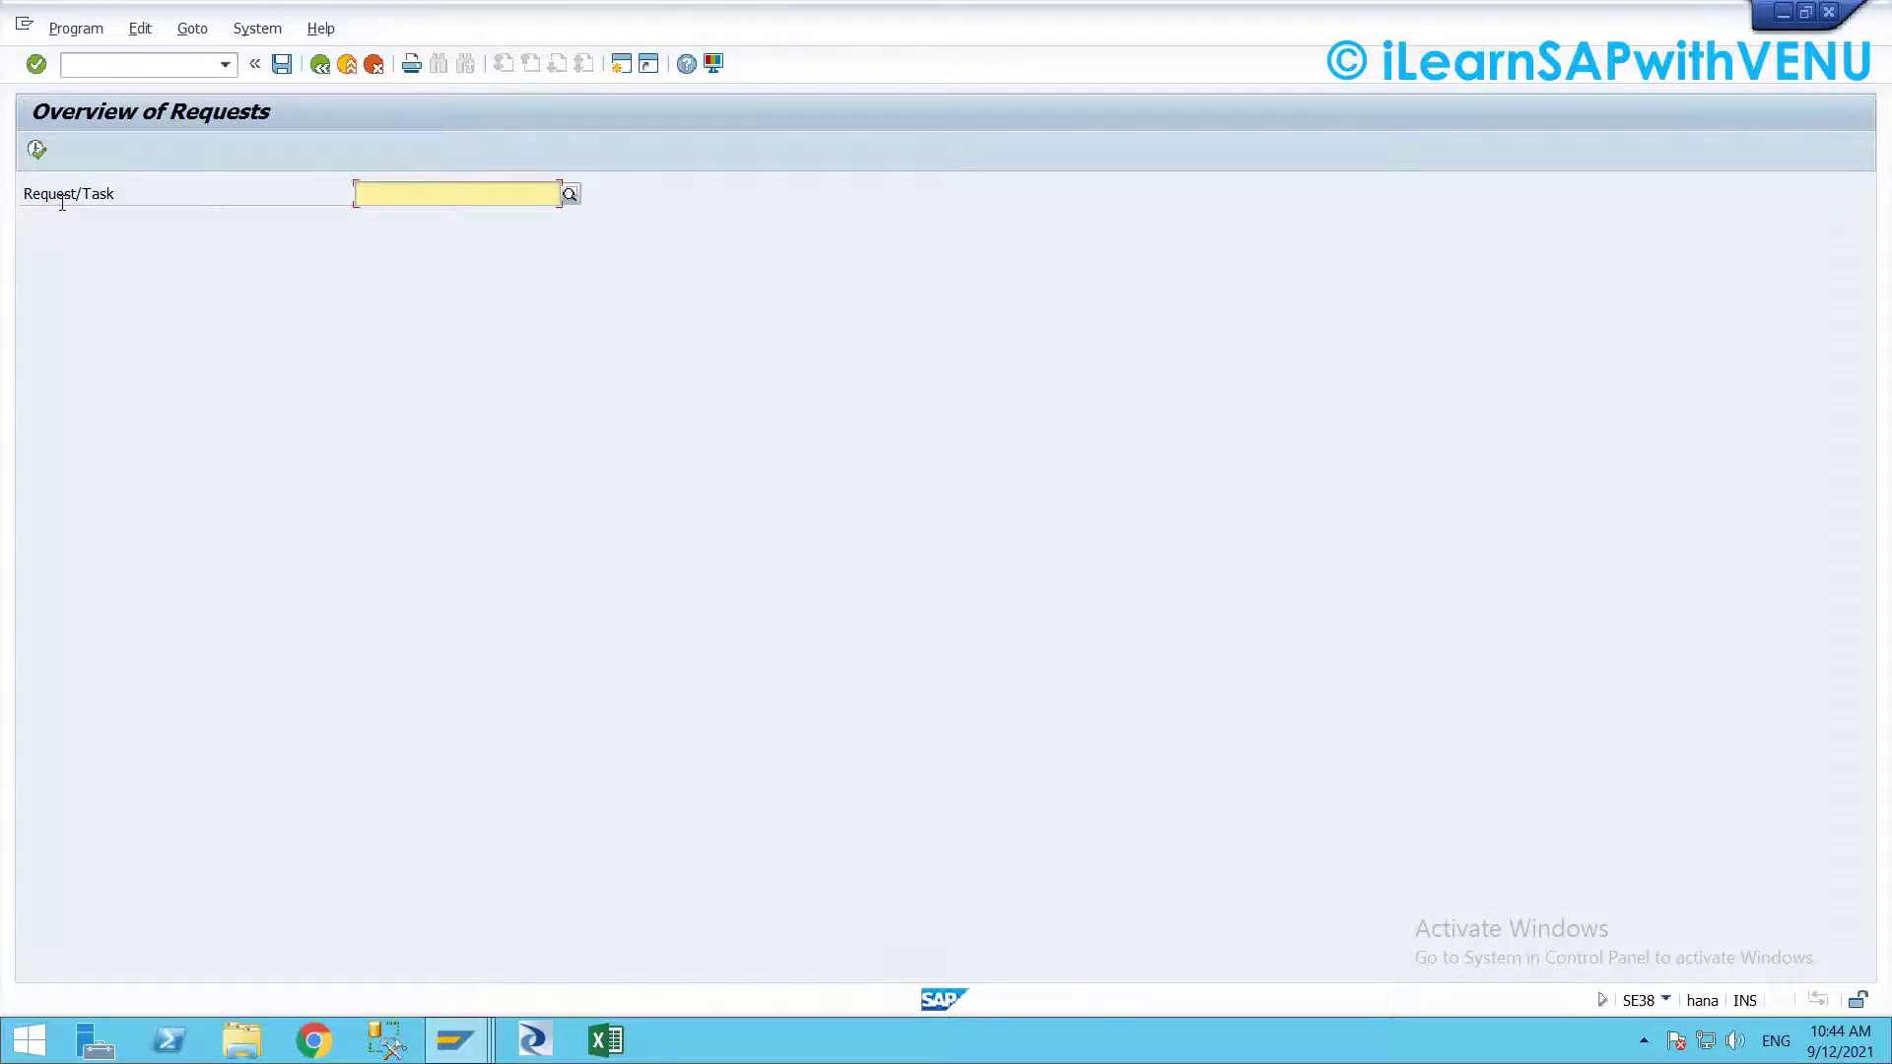
pyautogui.press('F8')
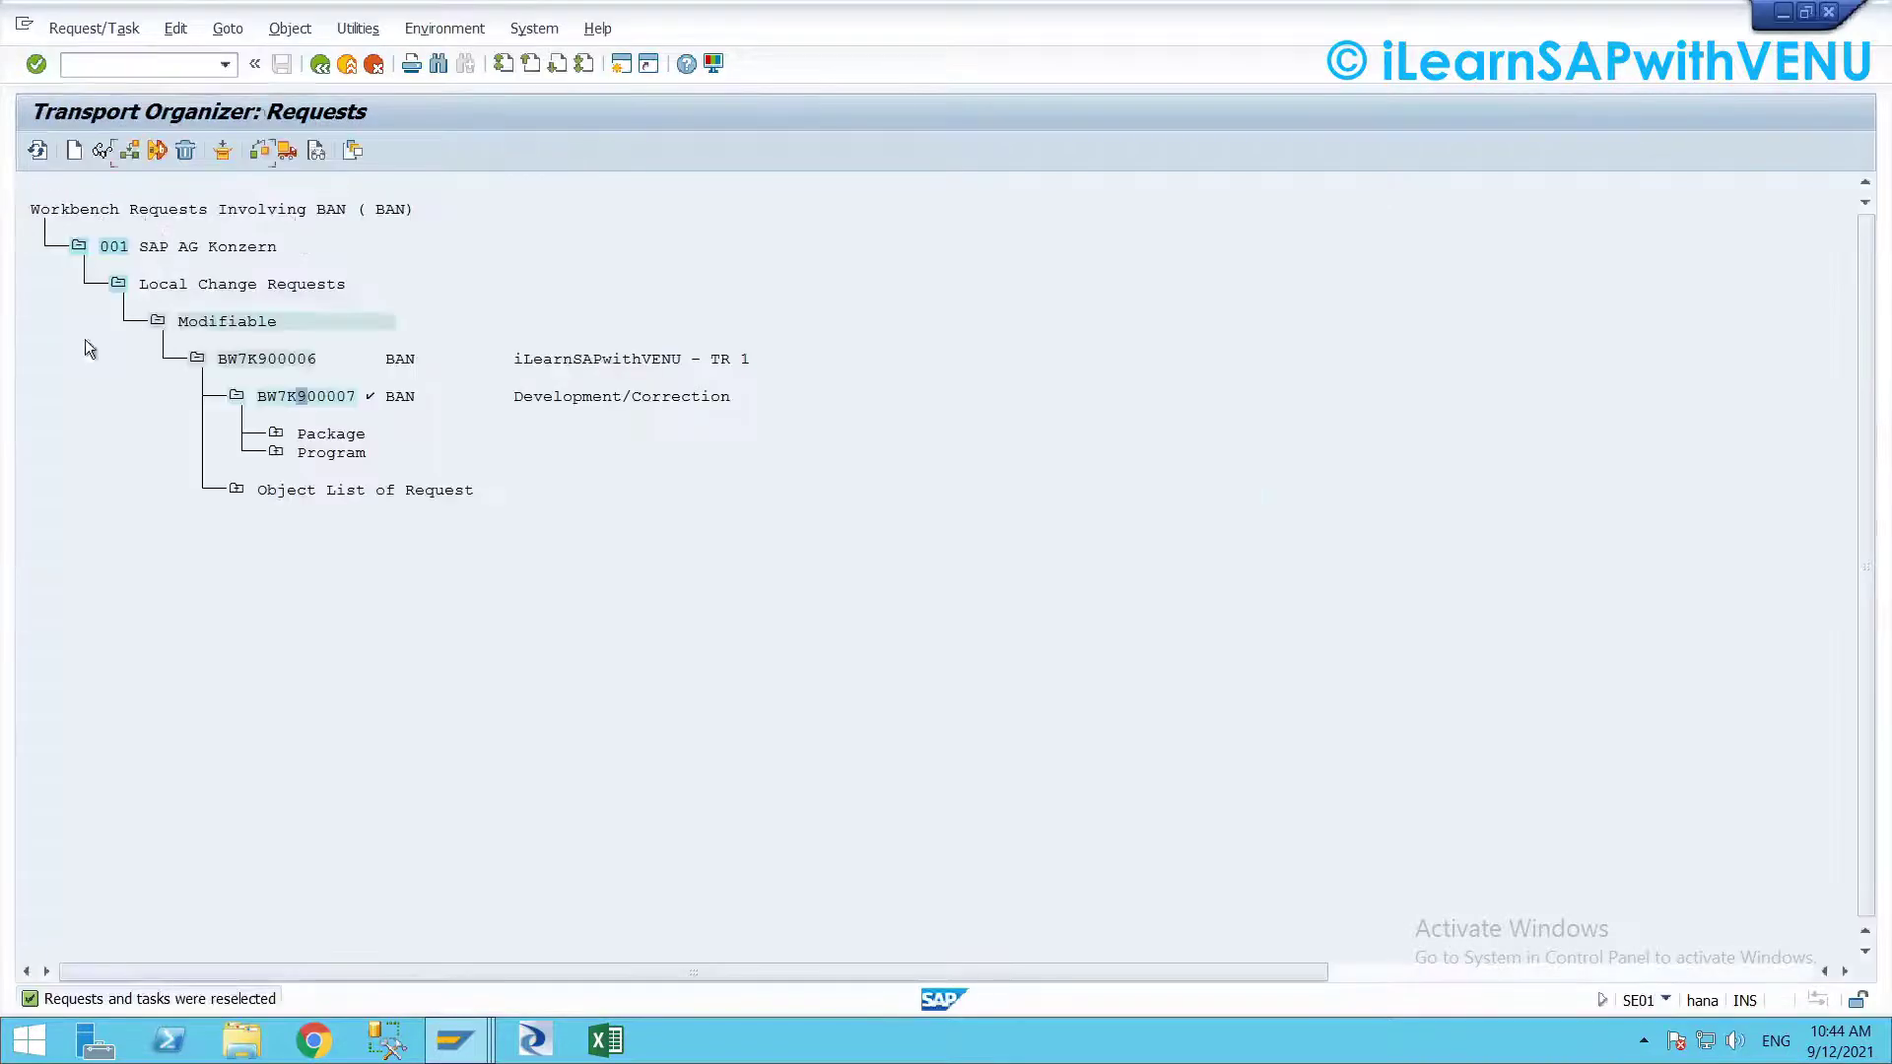
pyautogui.click(278, 397)
pyautogui.hotkey('ctrl', 'y')
pyautogui.moveTo(255, 387); pyautogui.dragTo(356, 404)
pyautogui.hotkey('ctrl', 'c')
pyautogui.press('F3')
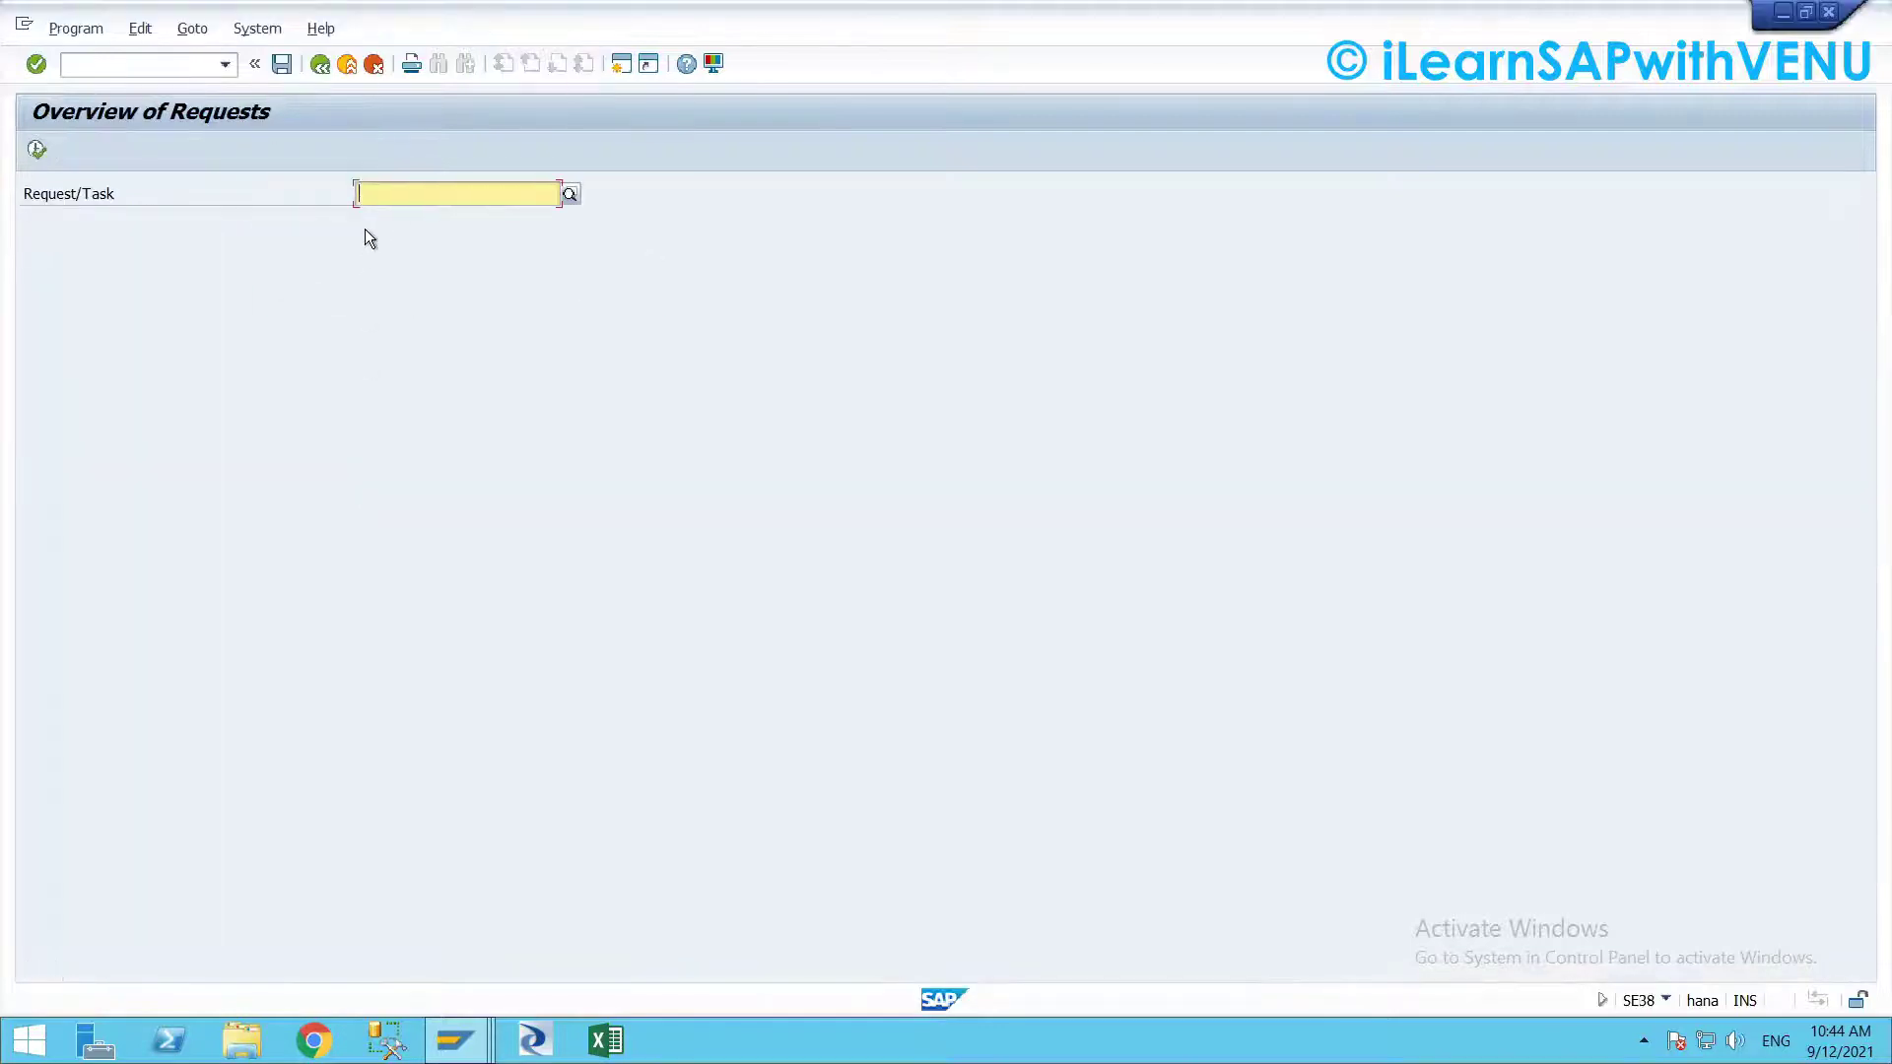
pyautogui.hotkey('ctrl', 'v')
pyautogui.click(38, 151)
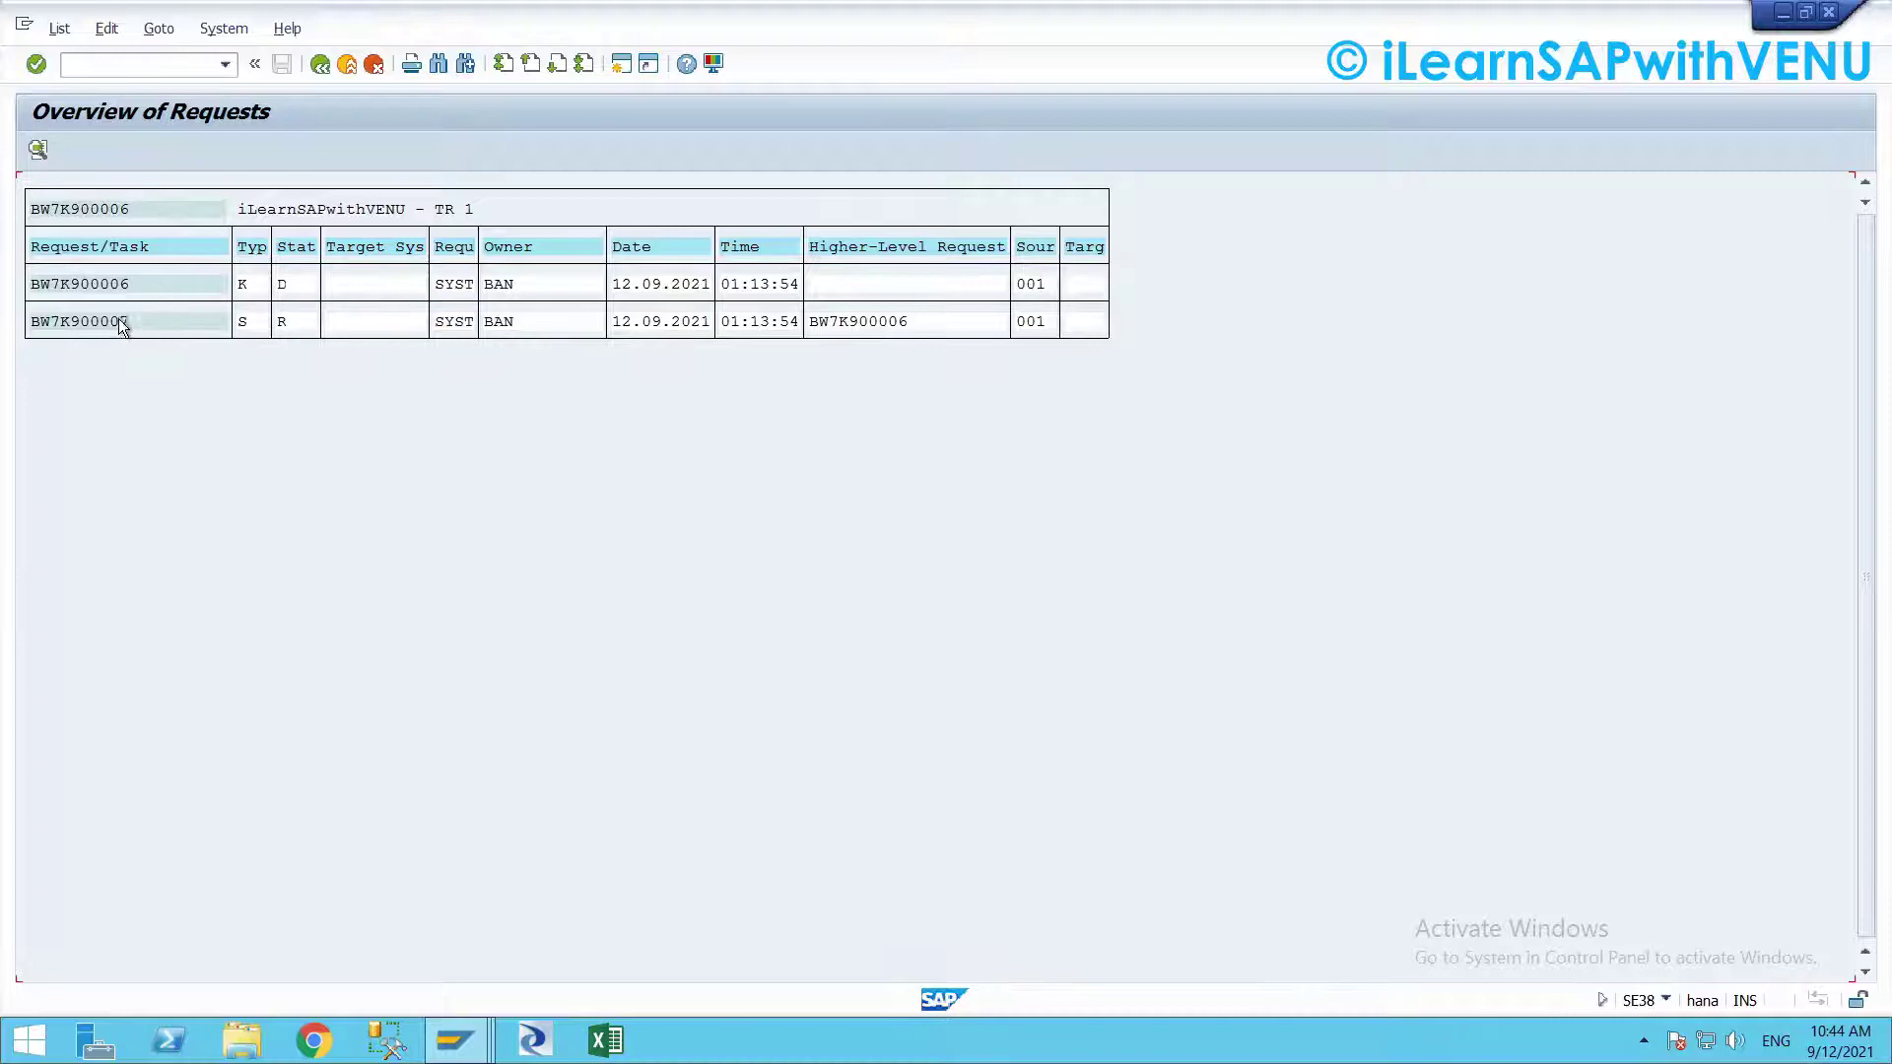
# Snap the Overview of Requests to the right half and the Transport Organizer to the left
pyautogui.click(131, 285)
pyautogui.press('super+Right')
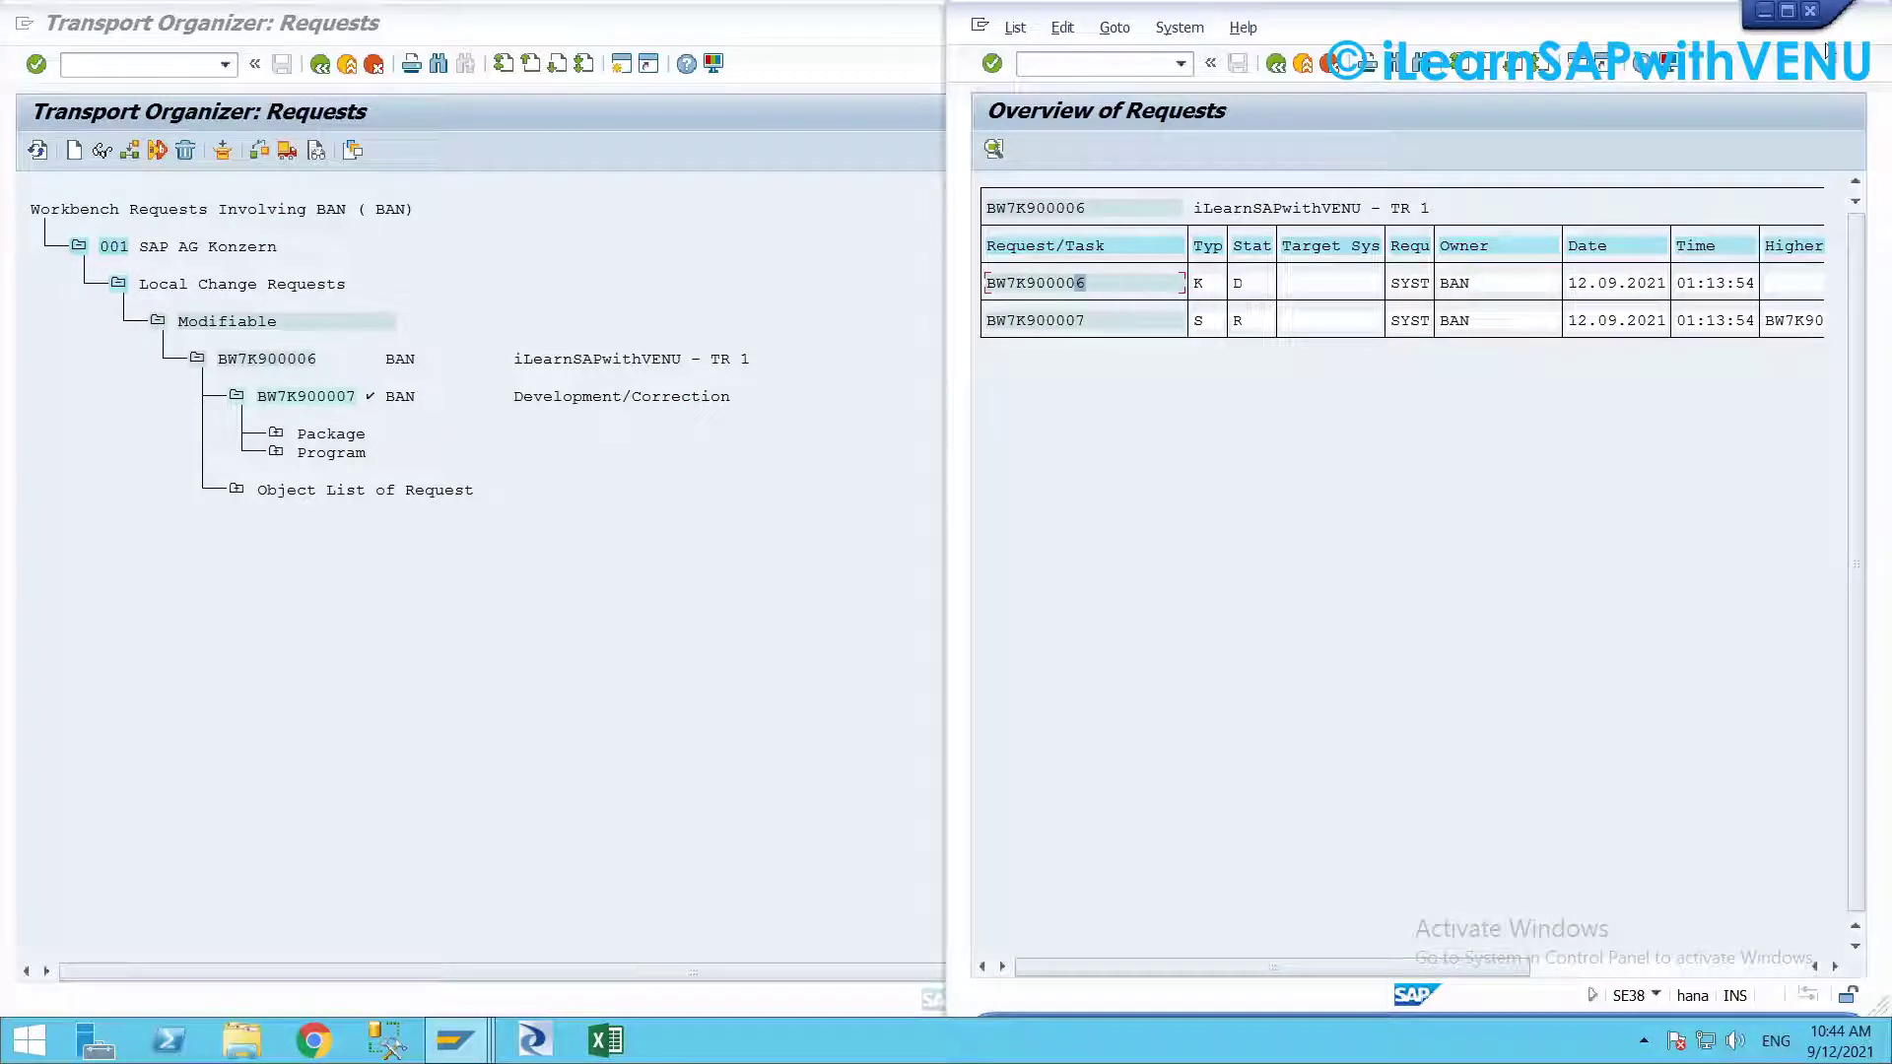
pyautogui.click(1787, 12)
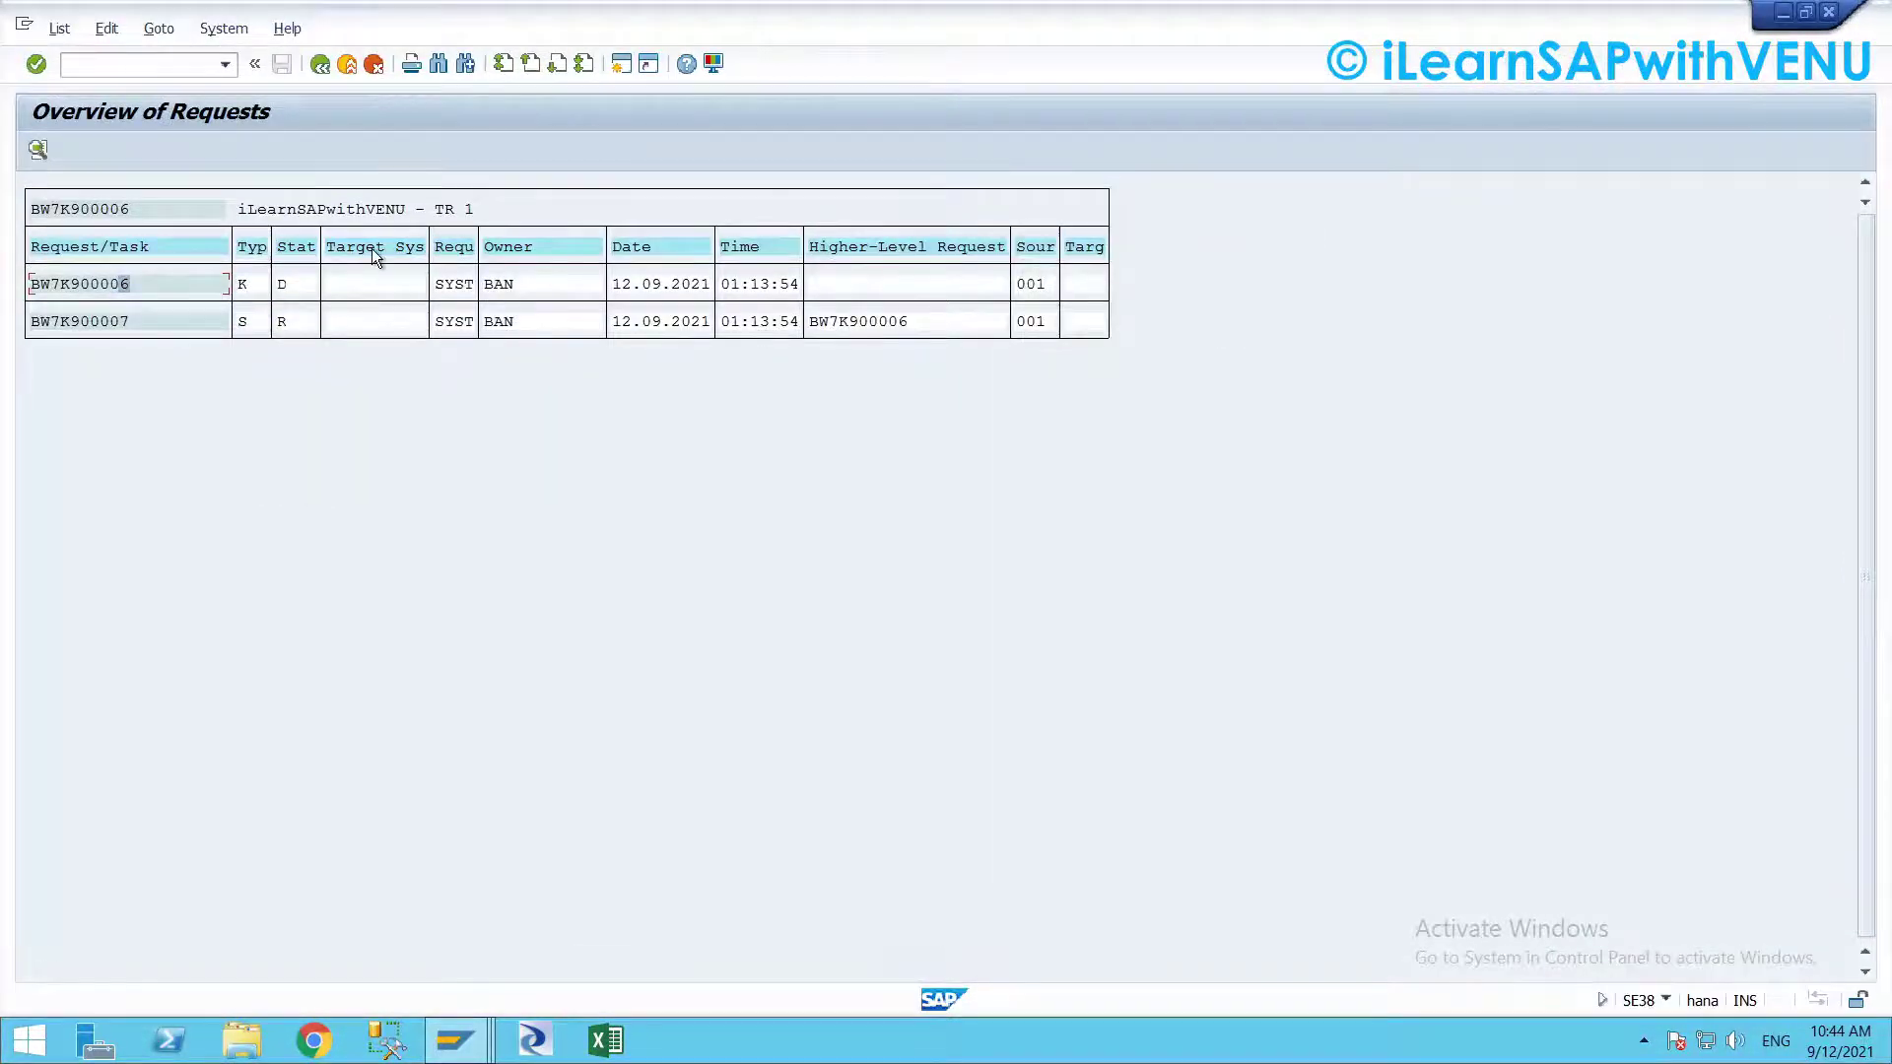
pyautogui.press('super+Right')
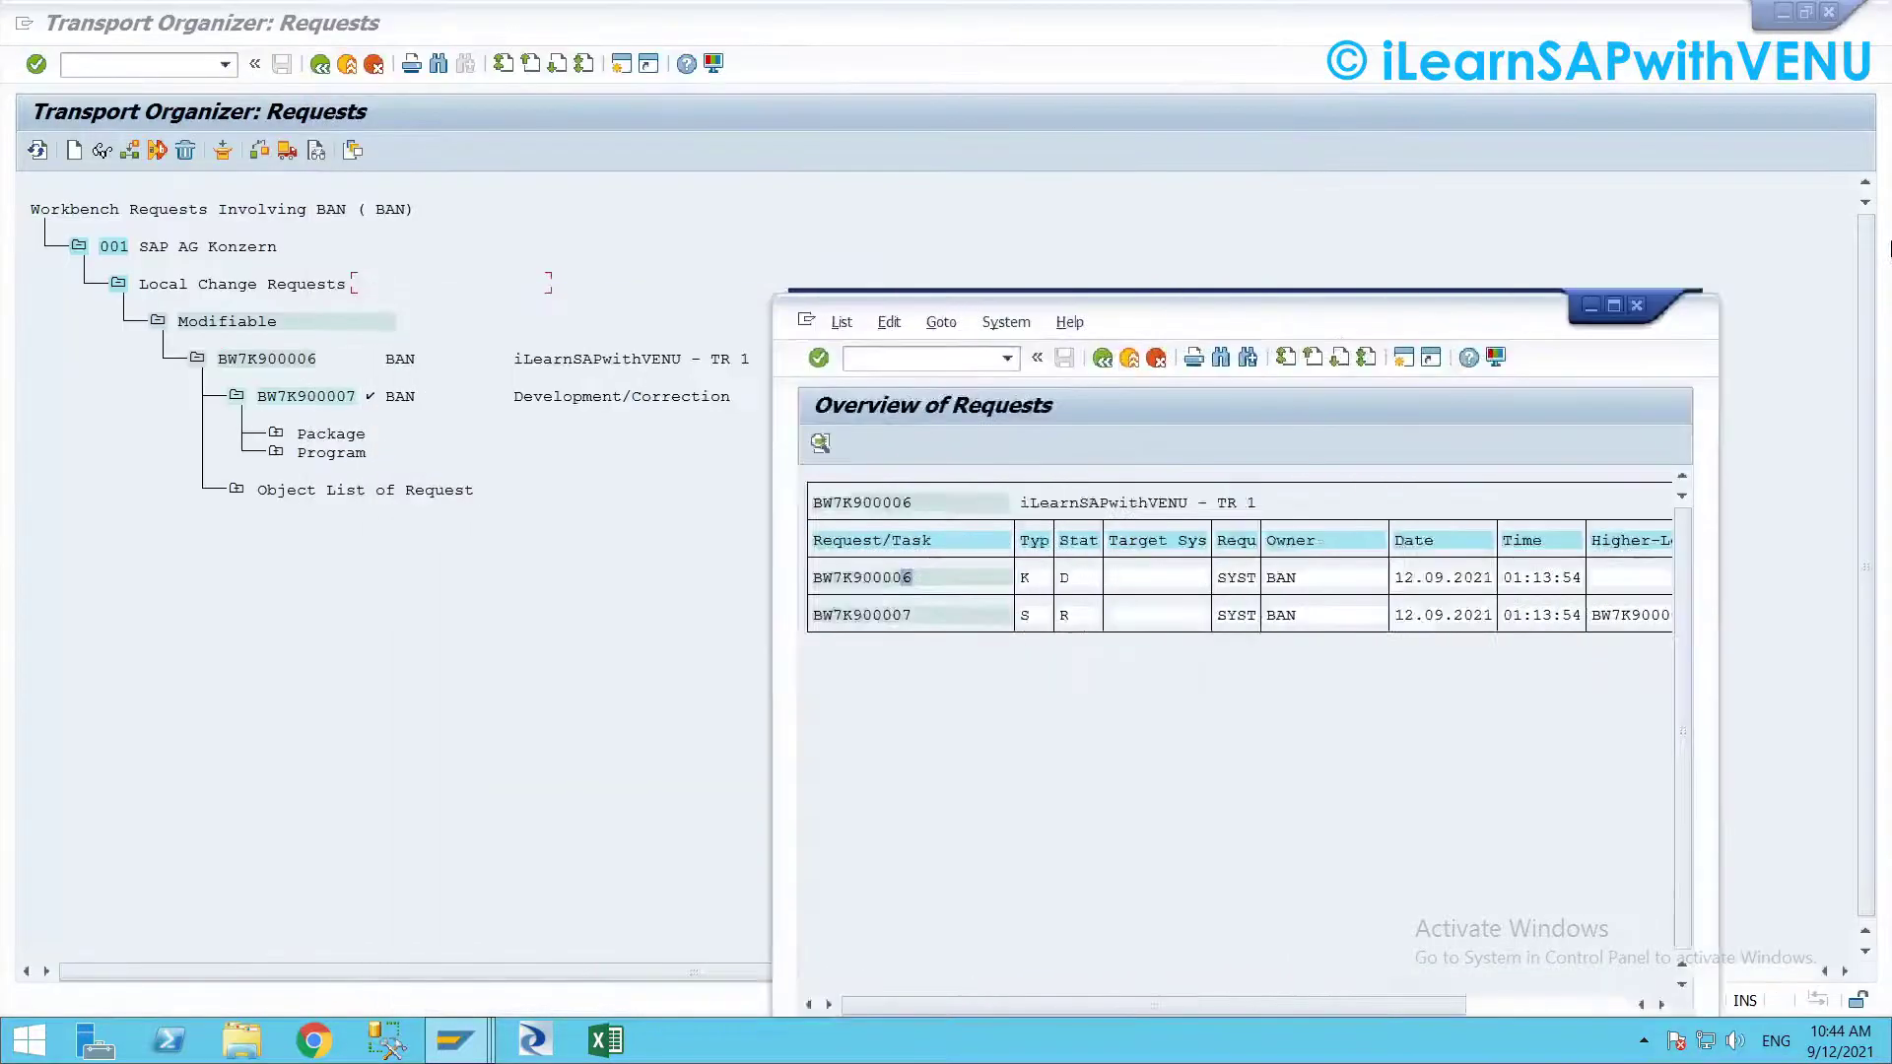
pyautogui.doubleClick(821, 26)
pyautogui.moveTo(855, 20); pyautogui.dragTo(5, 160)
pyautogui.click(1238, 321)
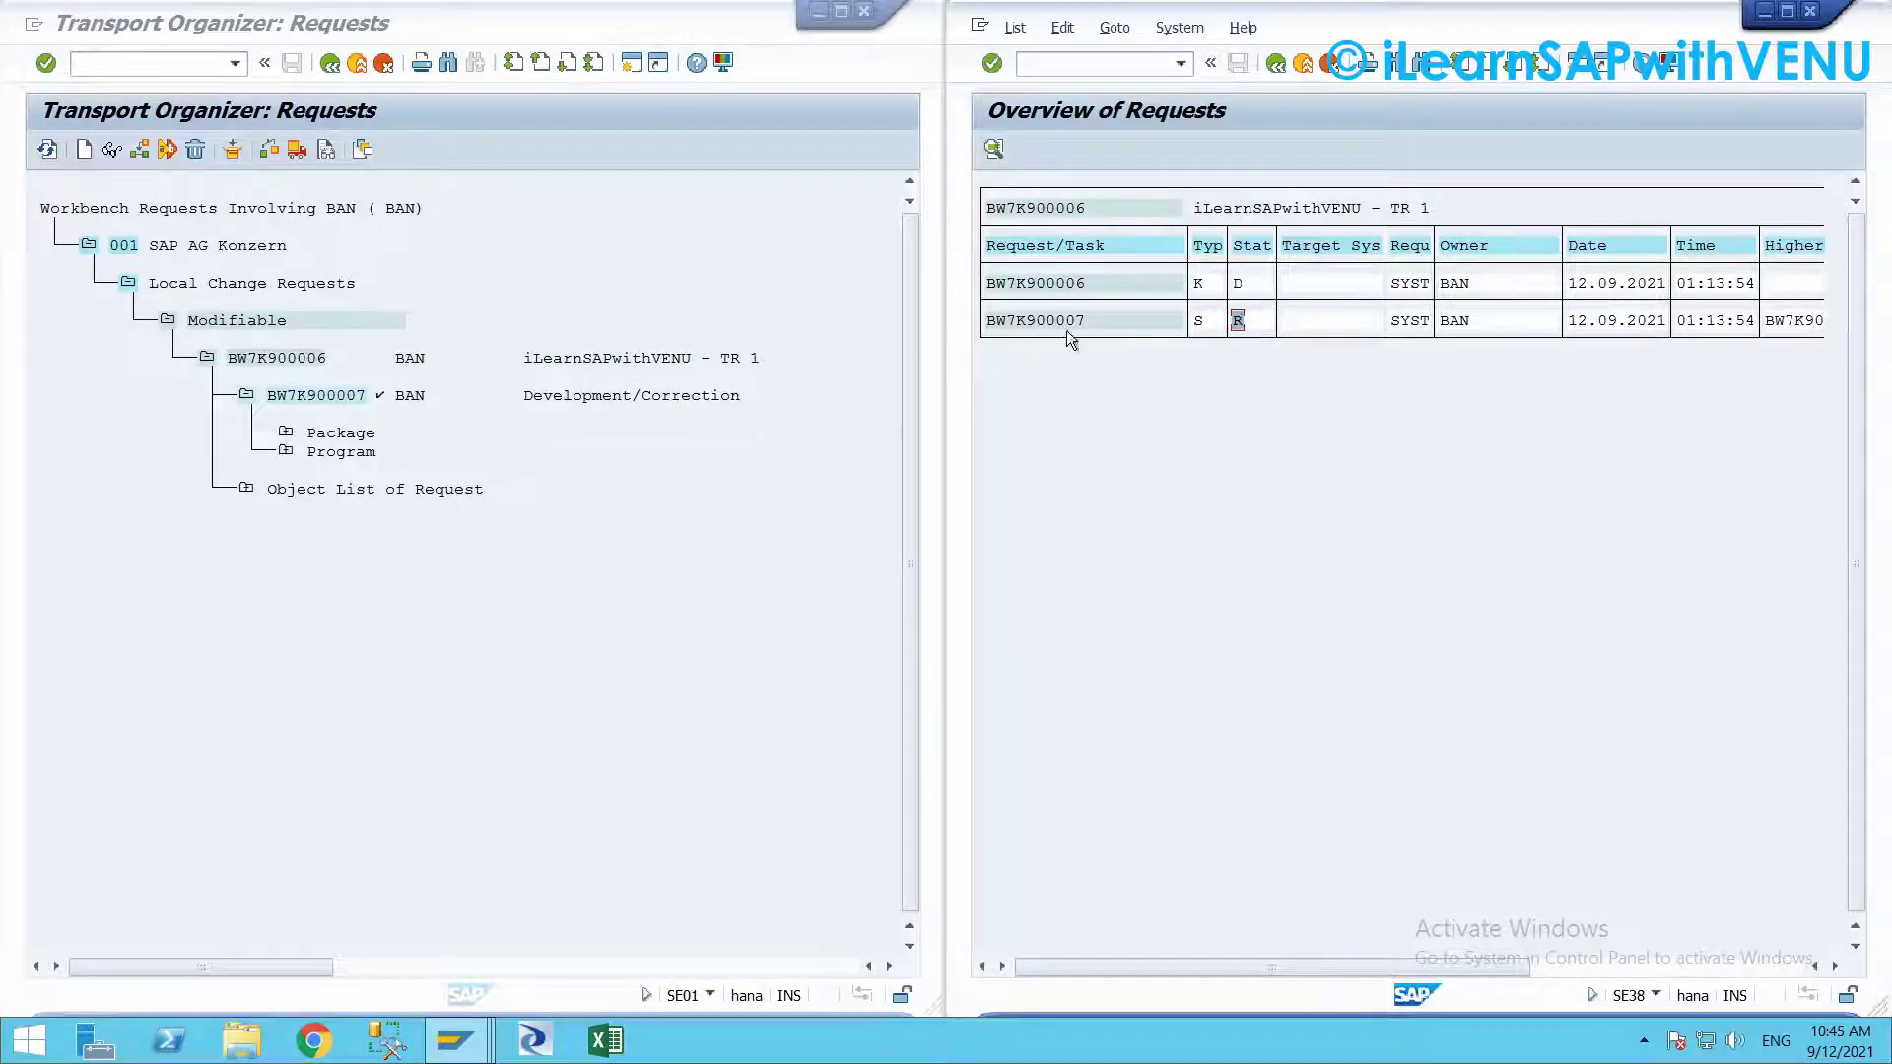
# Open task BW7K900007's details and browse its status options, picking Modifiable
pyautogui.doubleClick(1238, 321)
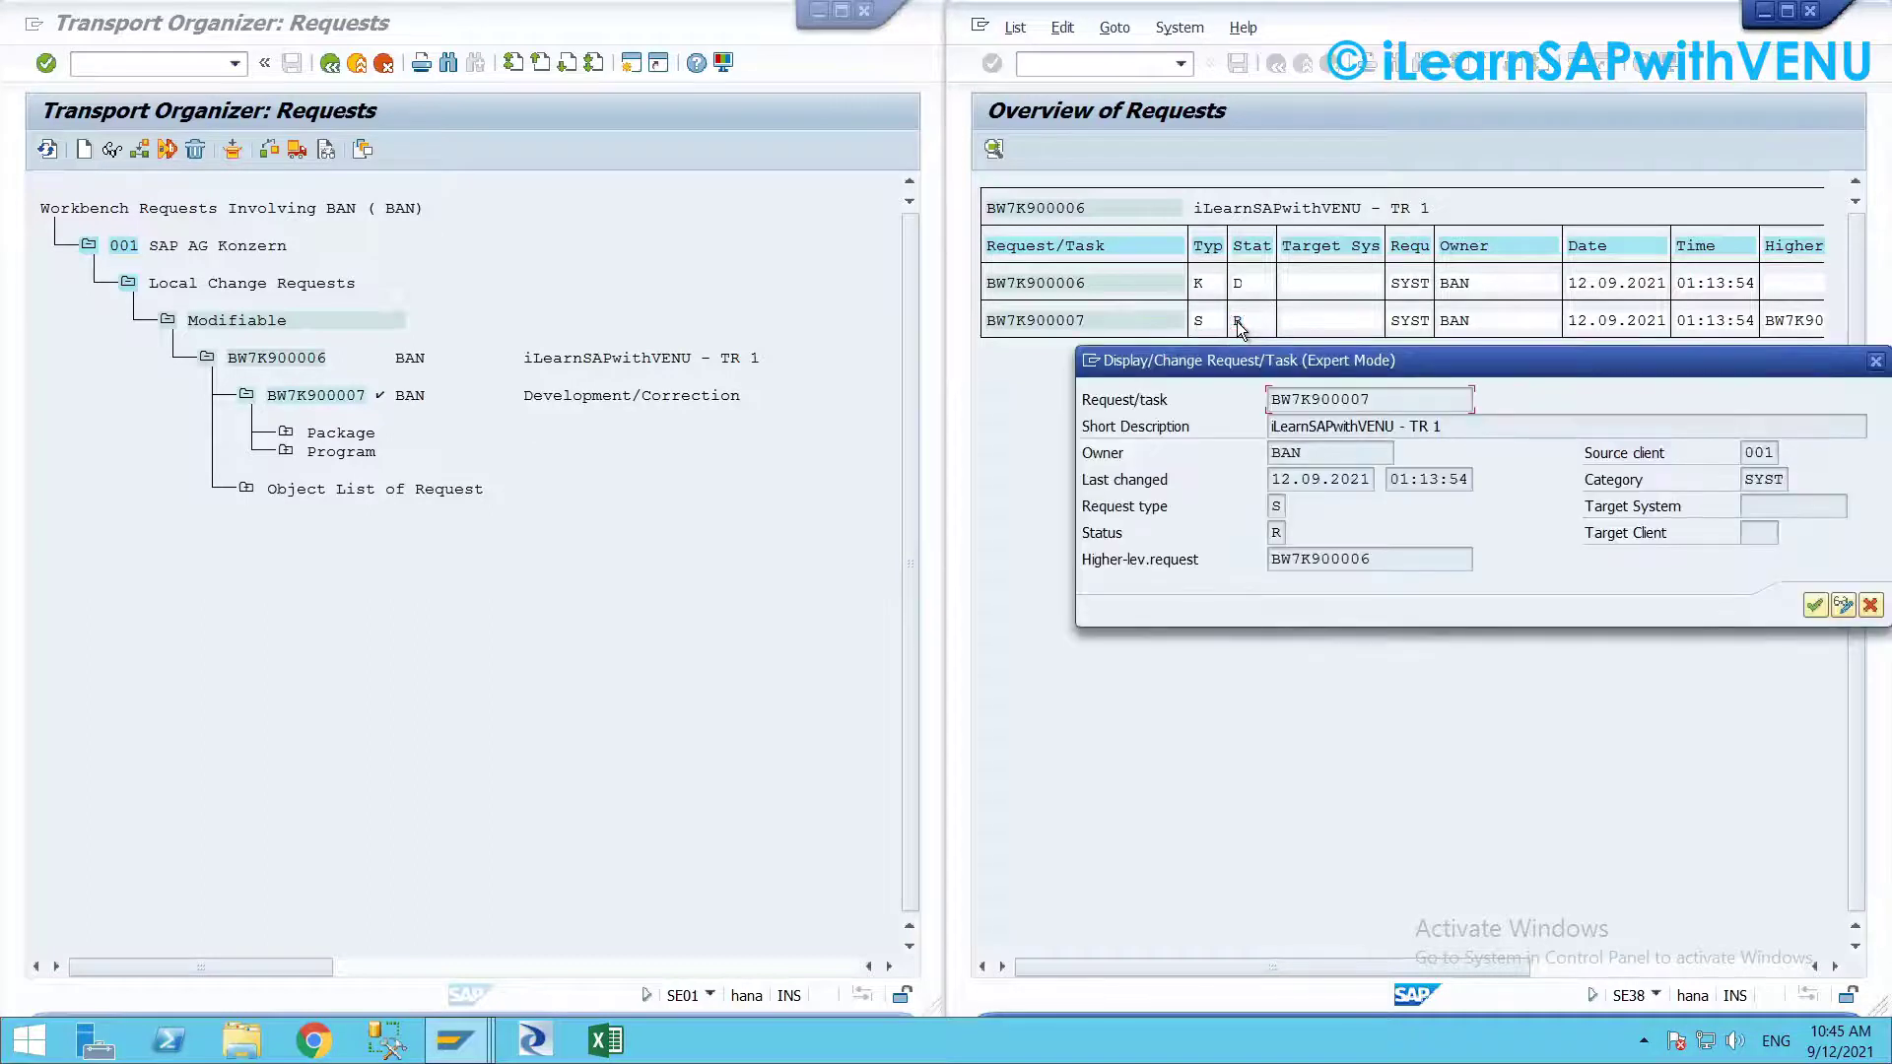
pyautogui.moveTo(1389, 365); pyautogui.dragTo(1334, 368)
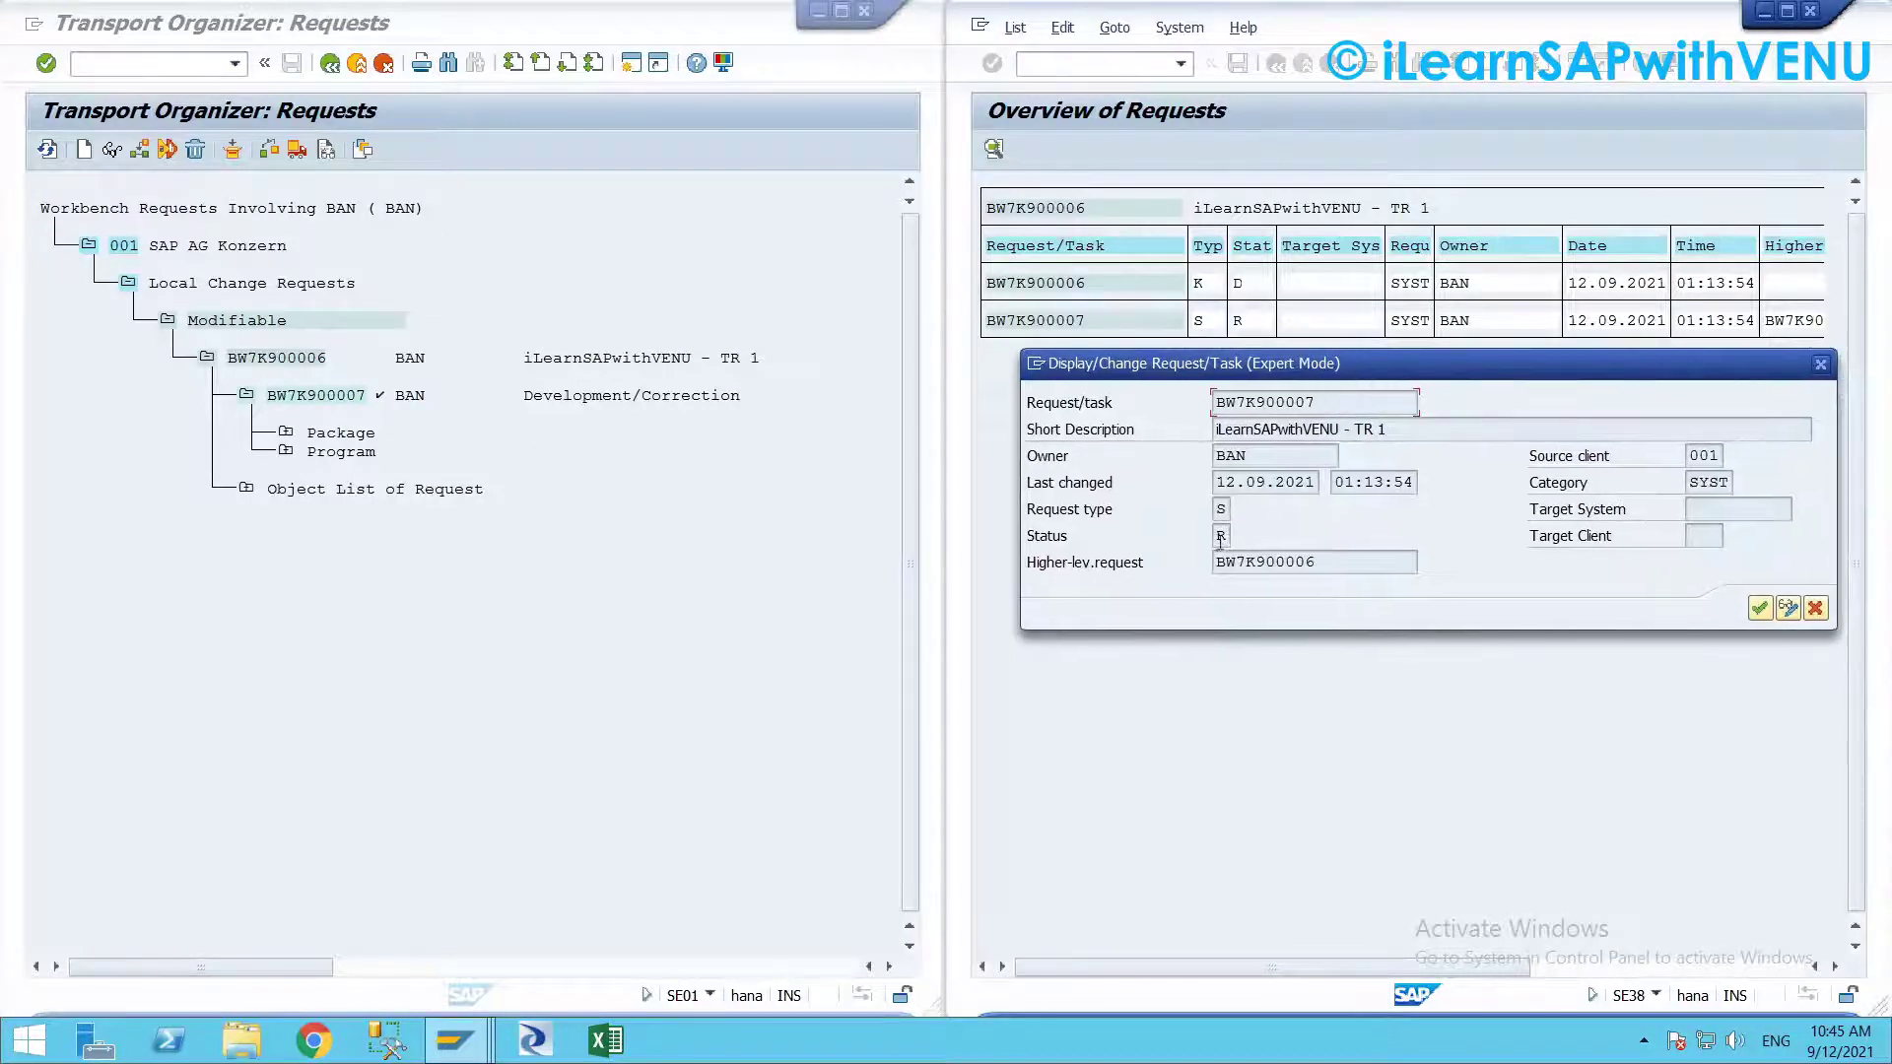
pyautogui.click(1221, 535)
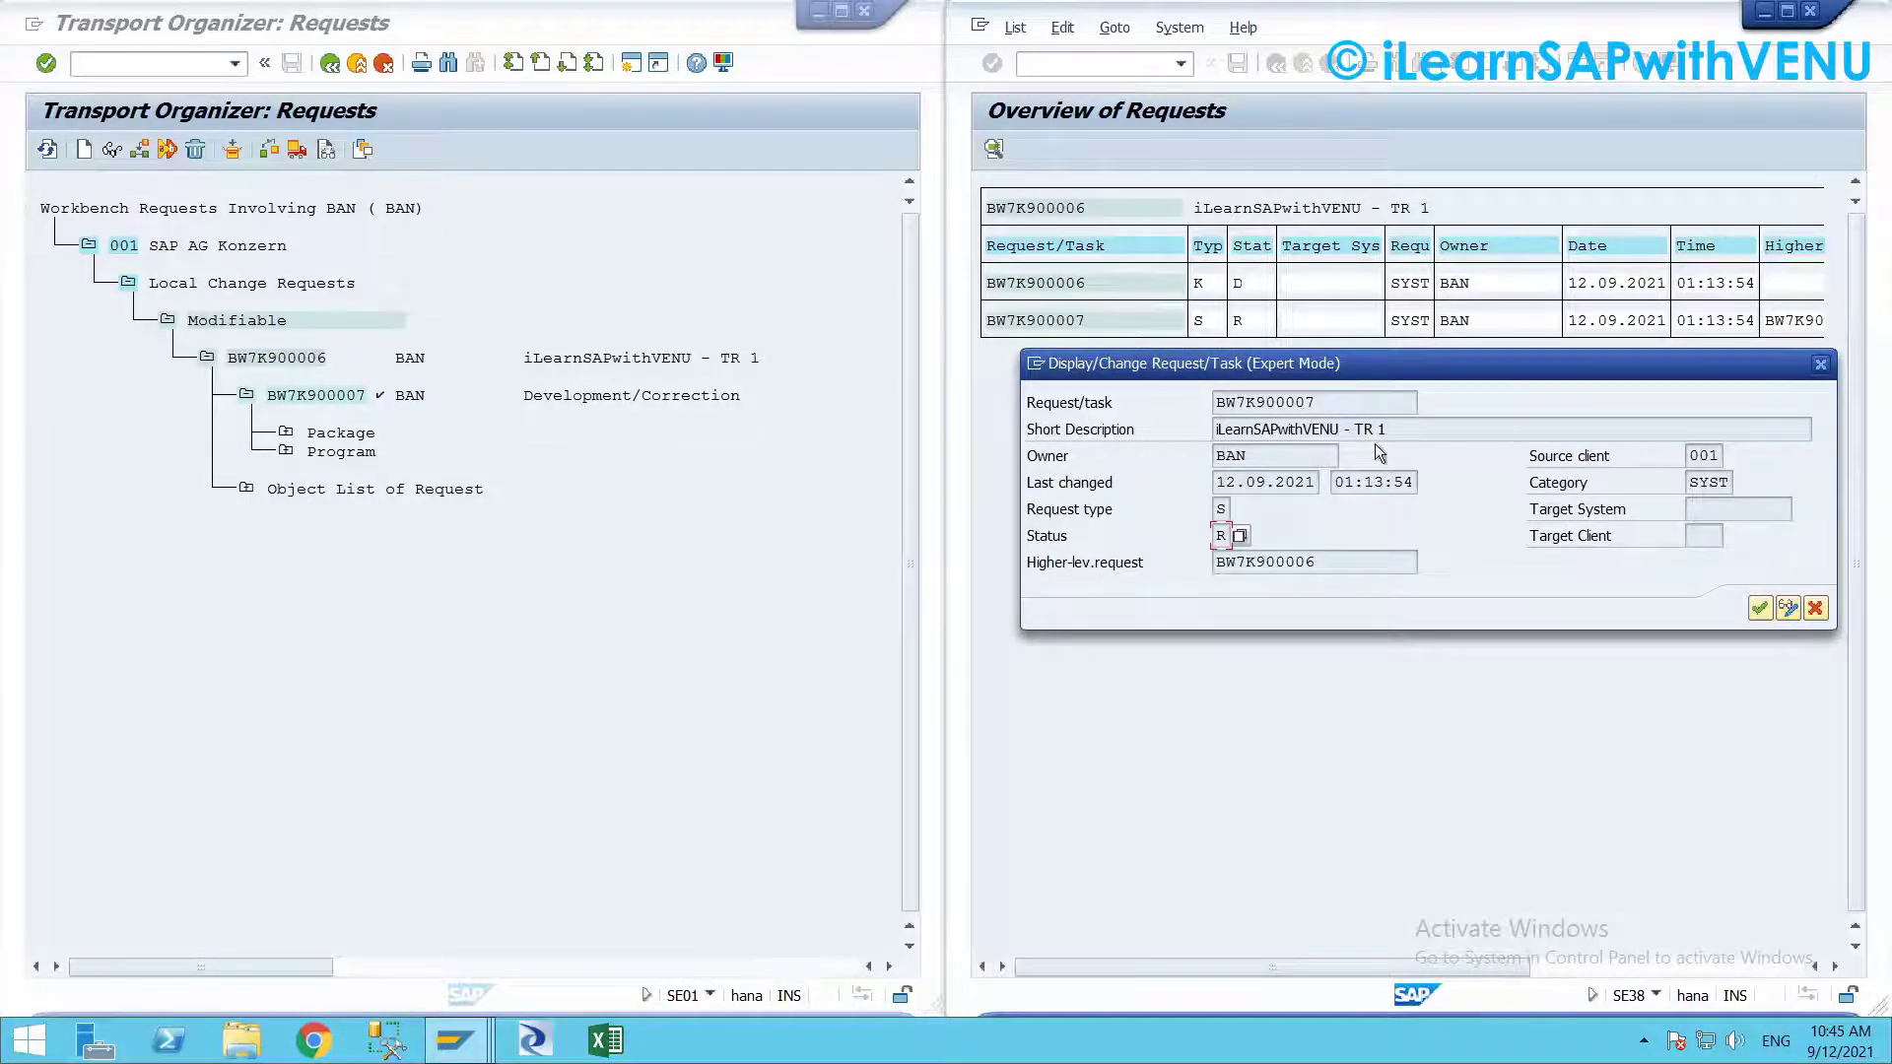
pyautogui.click(1240, 537)
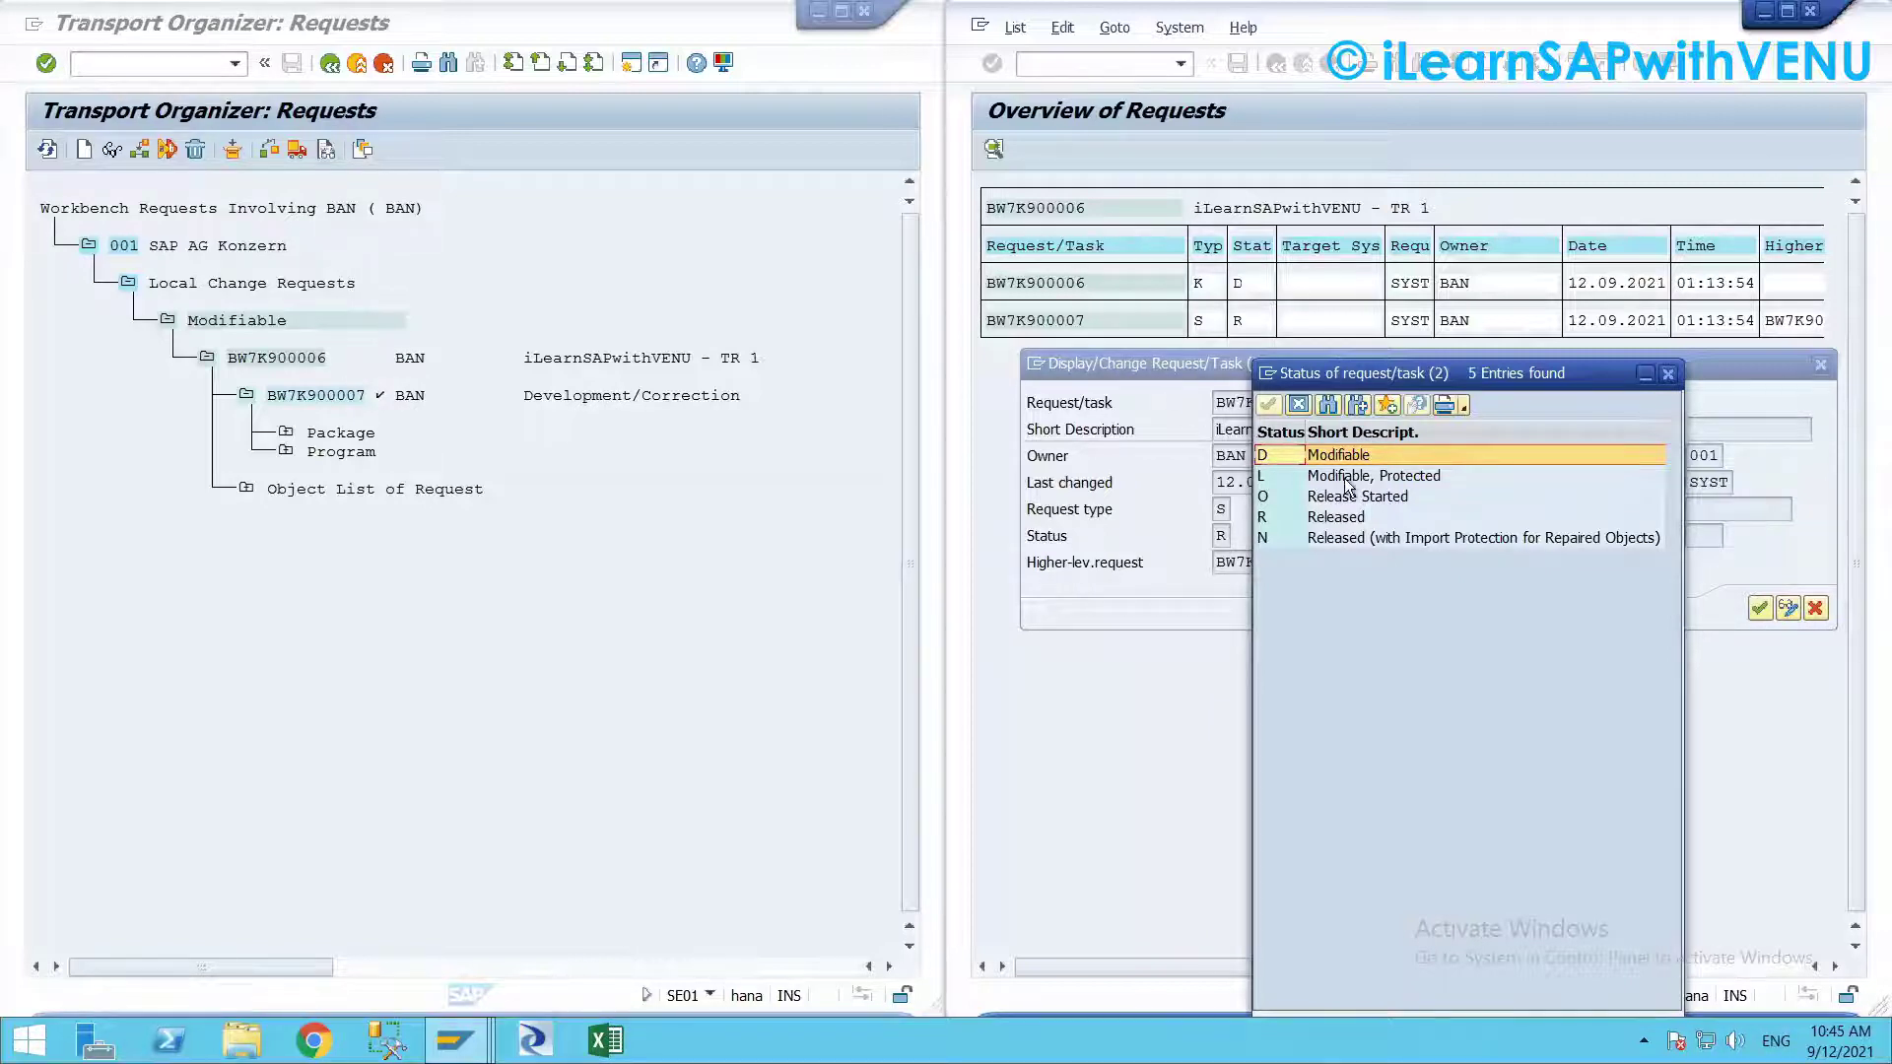
pyautogui.click(1379, 477)
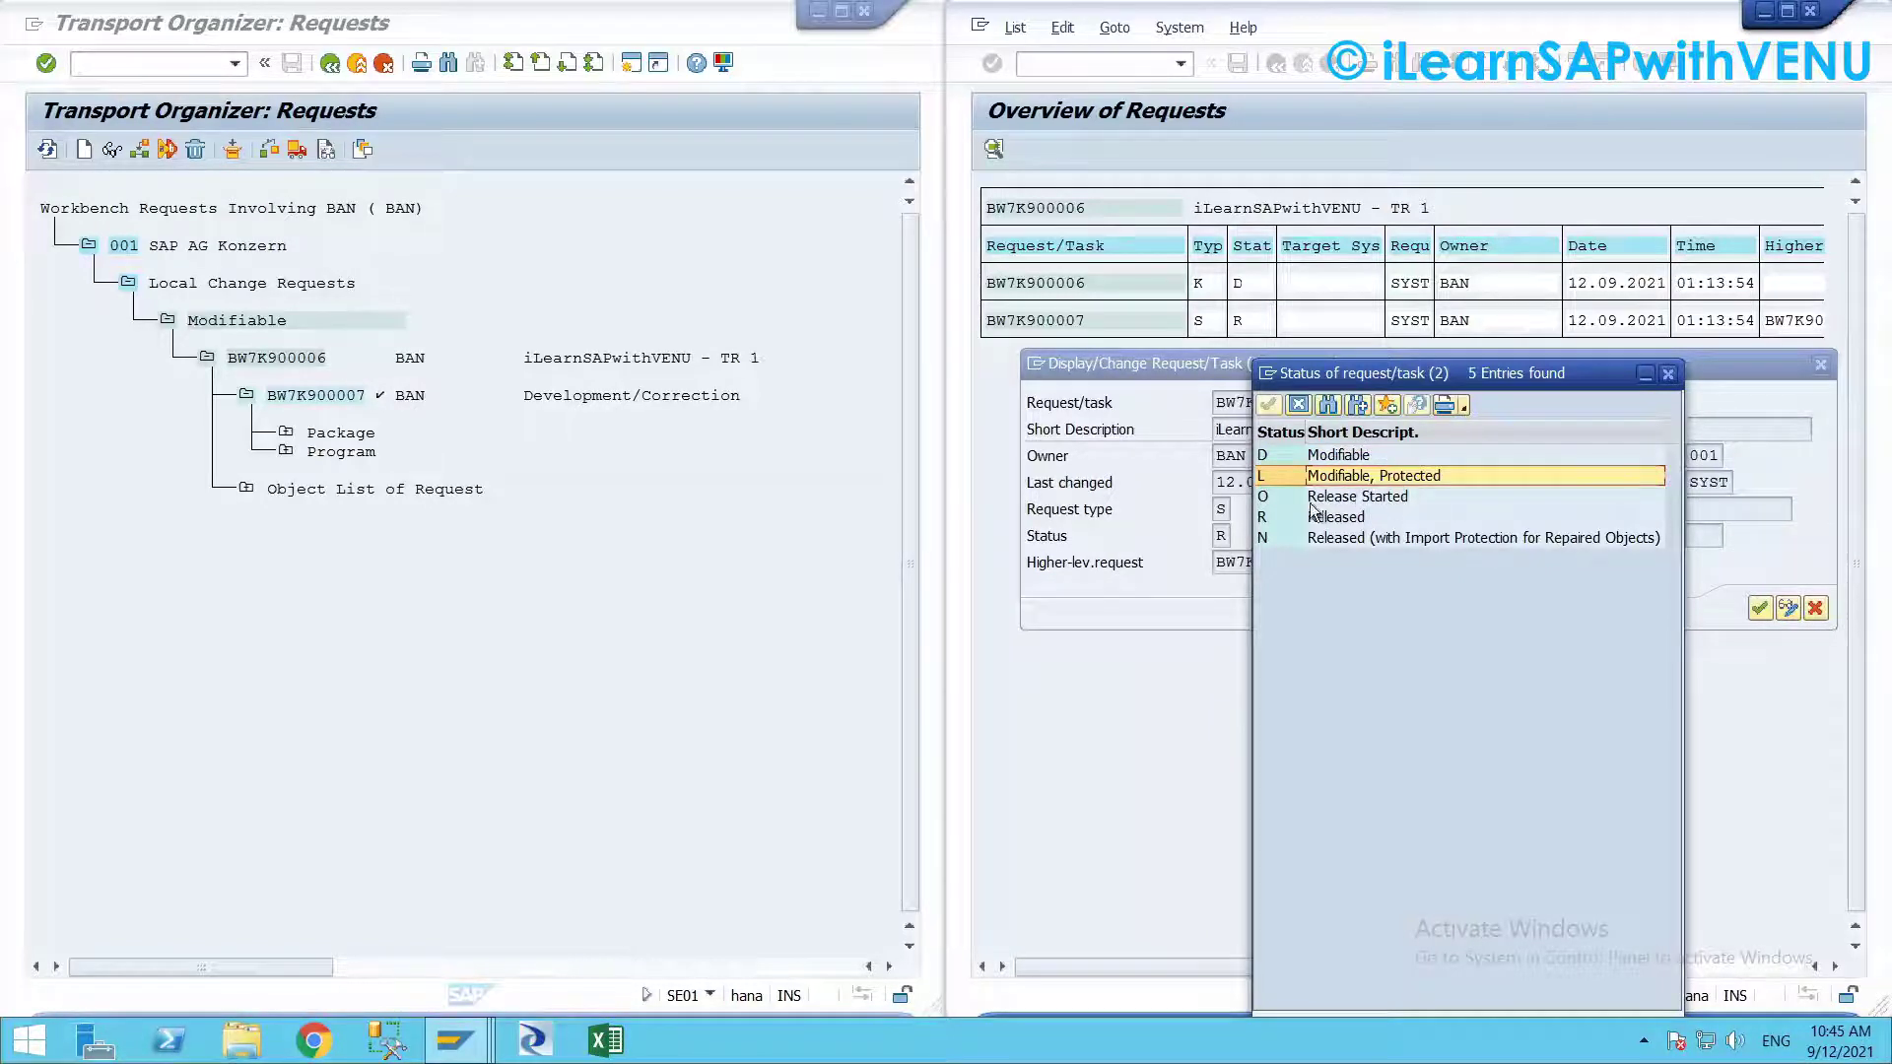
pyautogui.click(1281, 517)
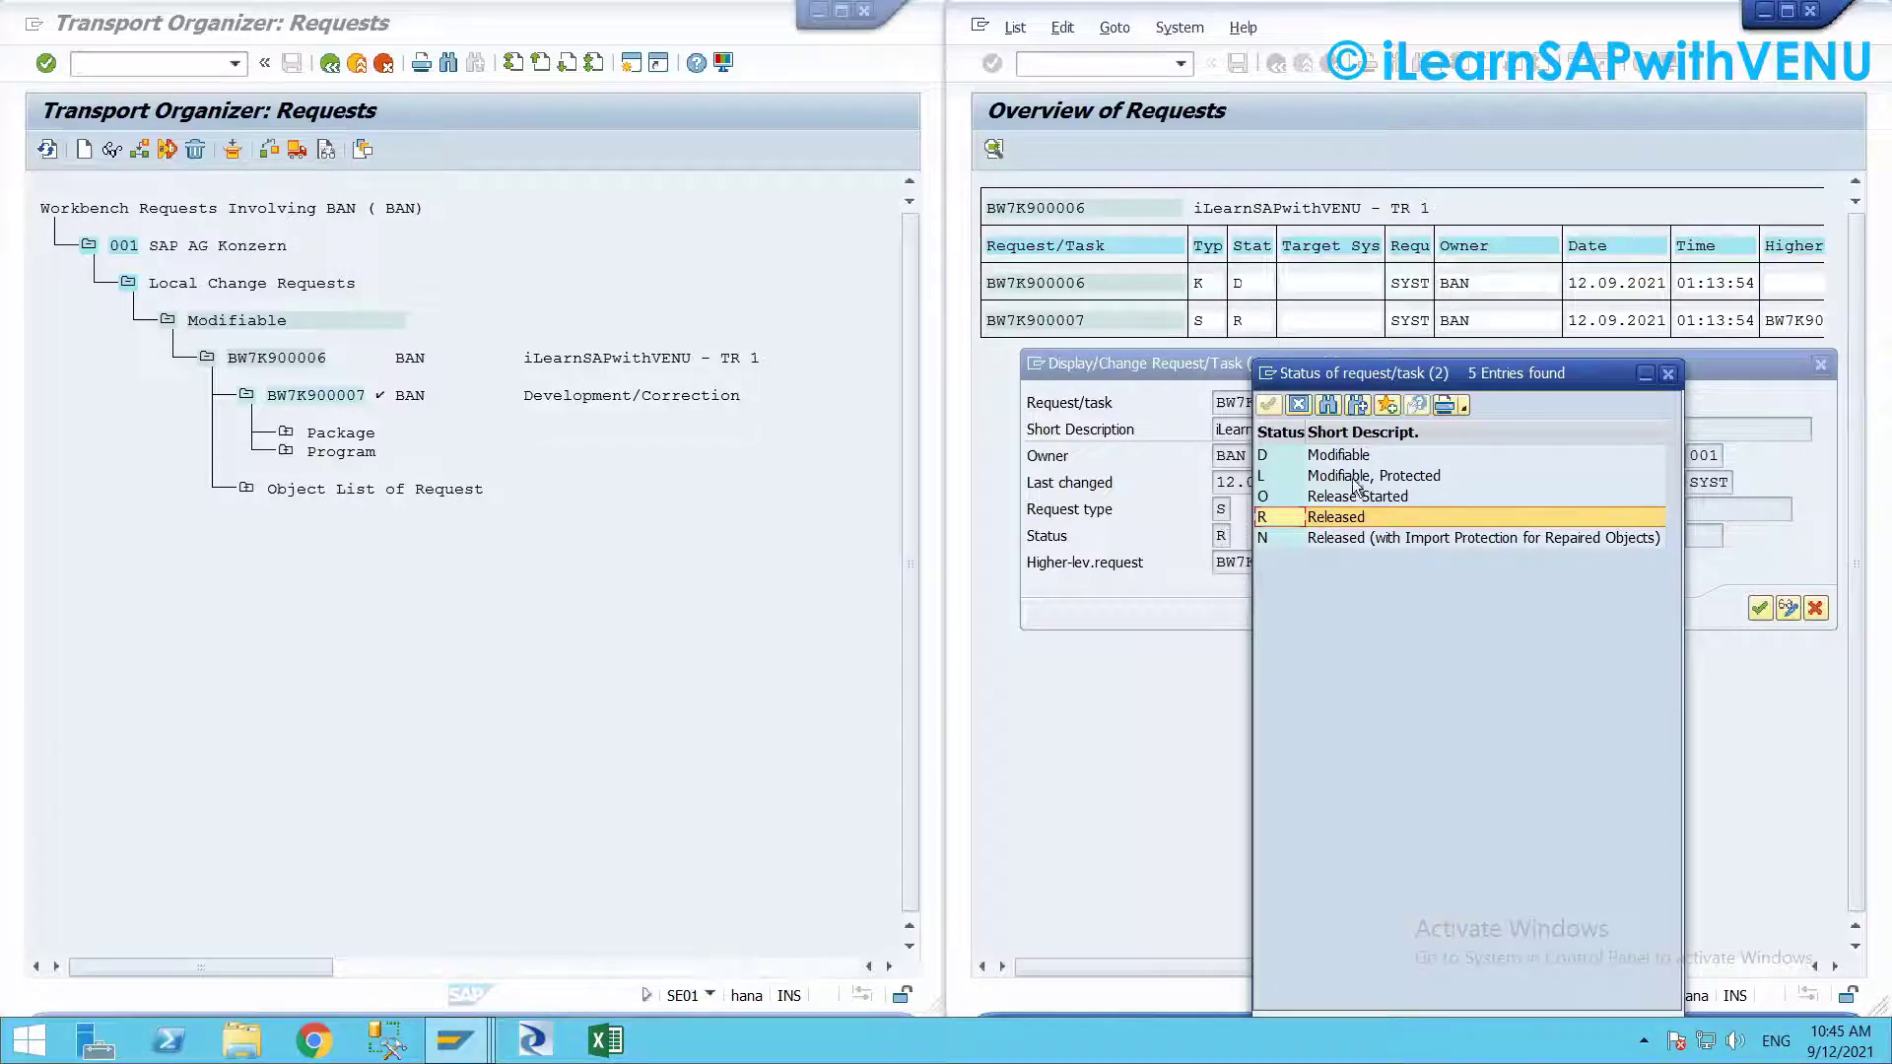
pyautogui.click(1335, 455)
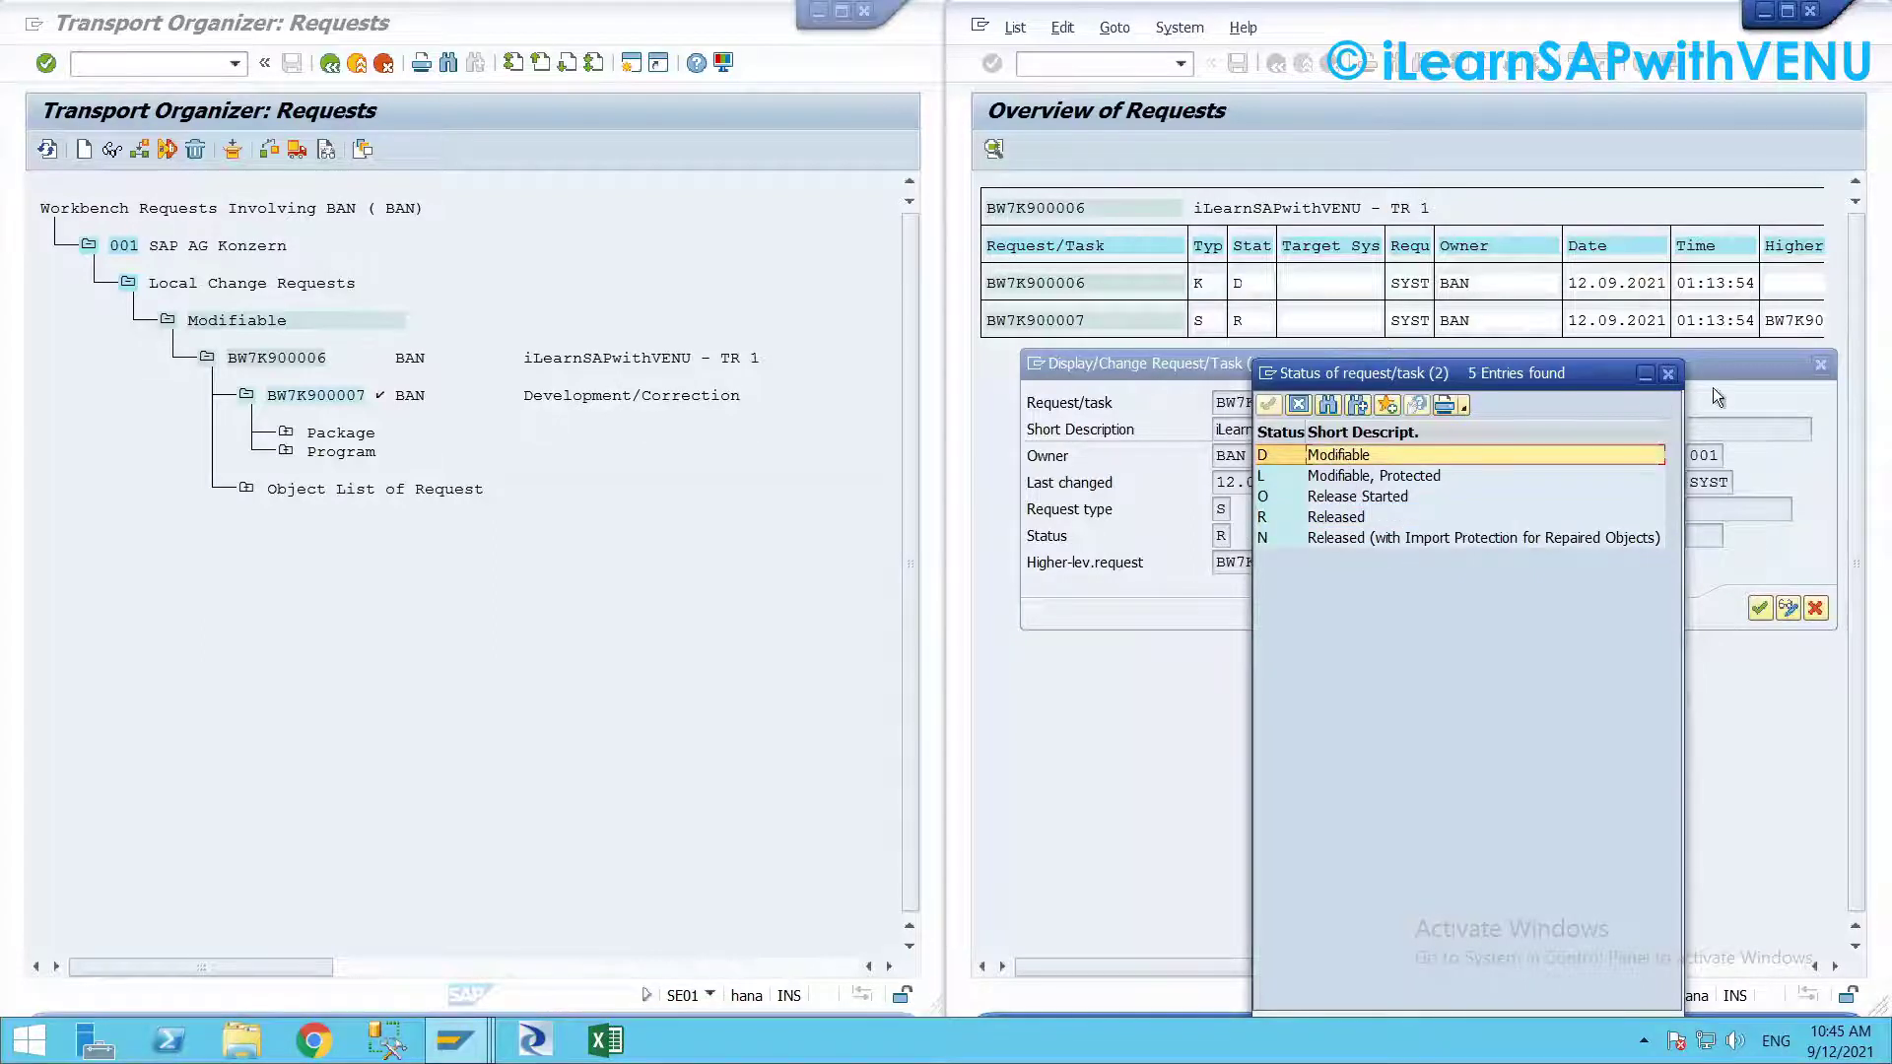
# Close the status list and details dialog unsaved, returning to the BW7K900007 selection screen
pyautogui.click(1667, 375)
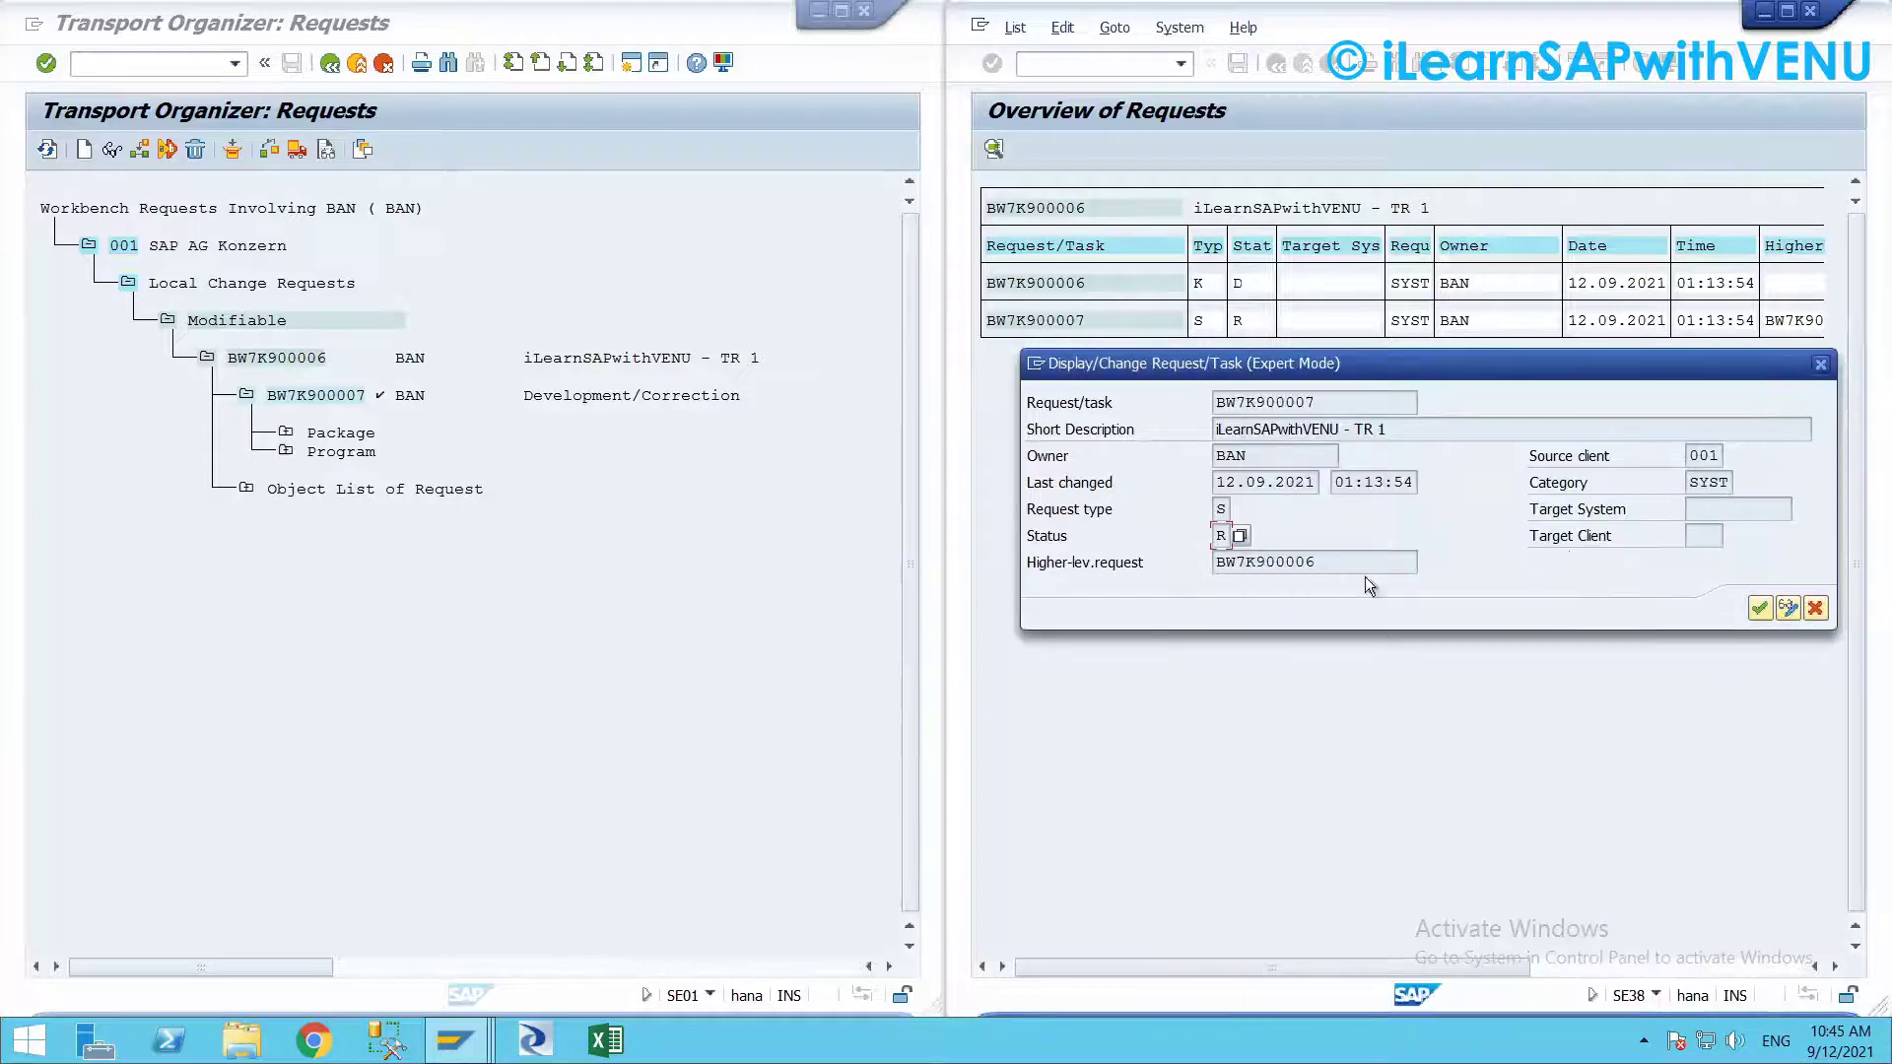
pyautogui.click(1821, 364)
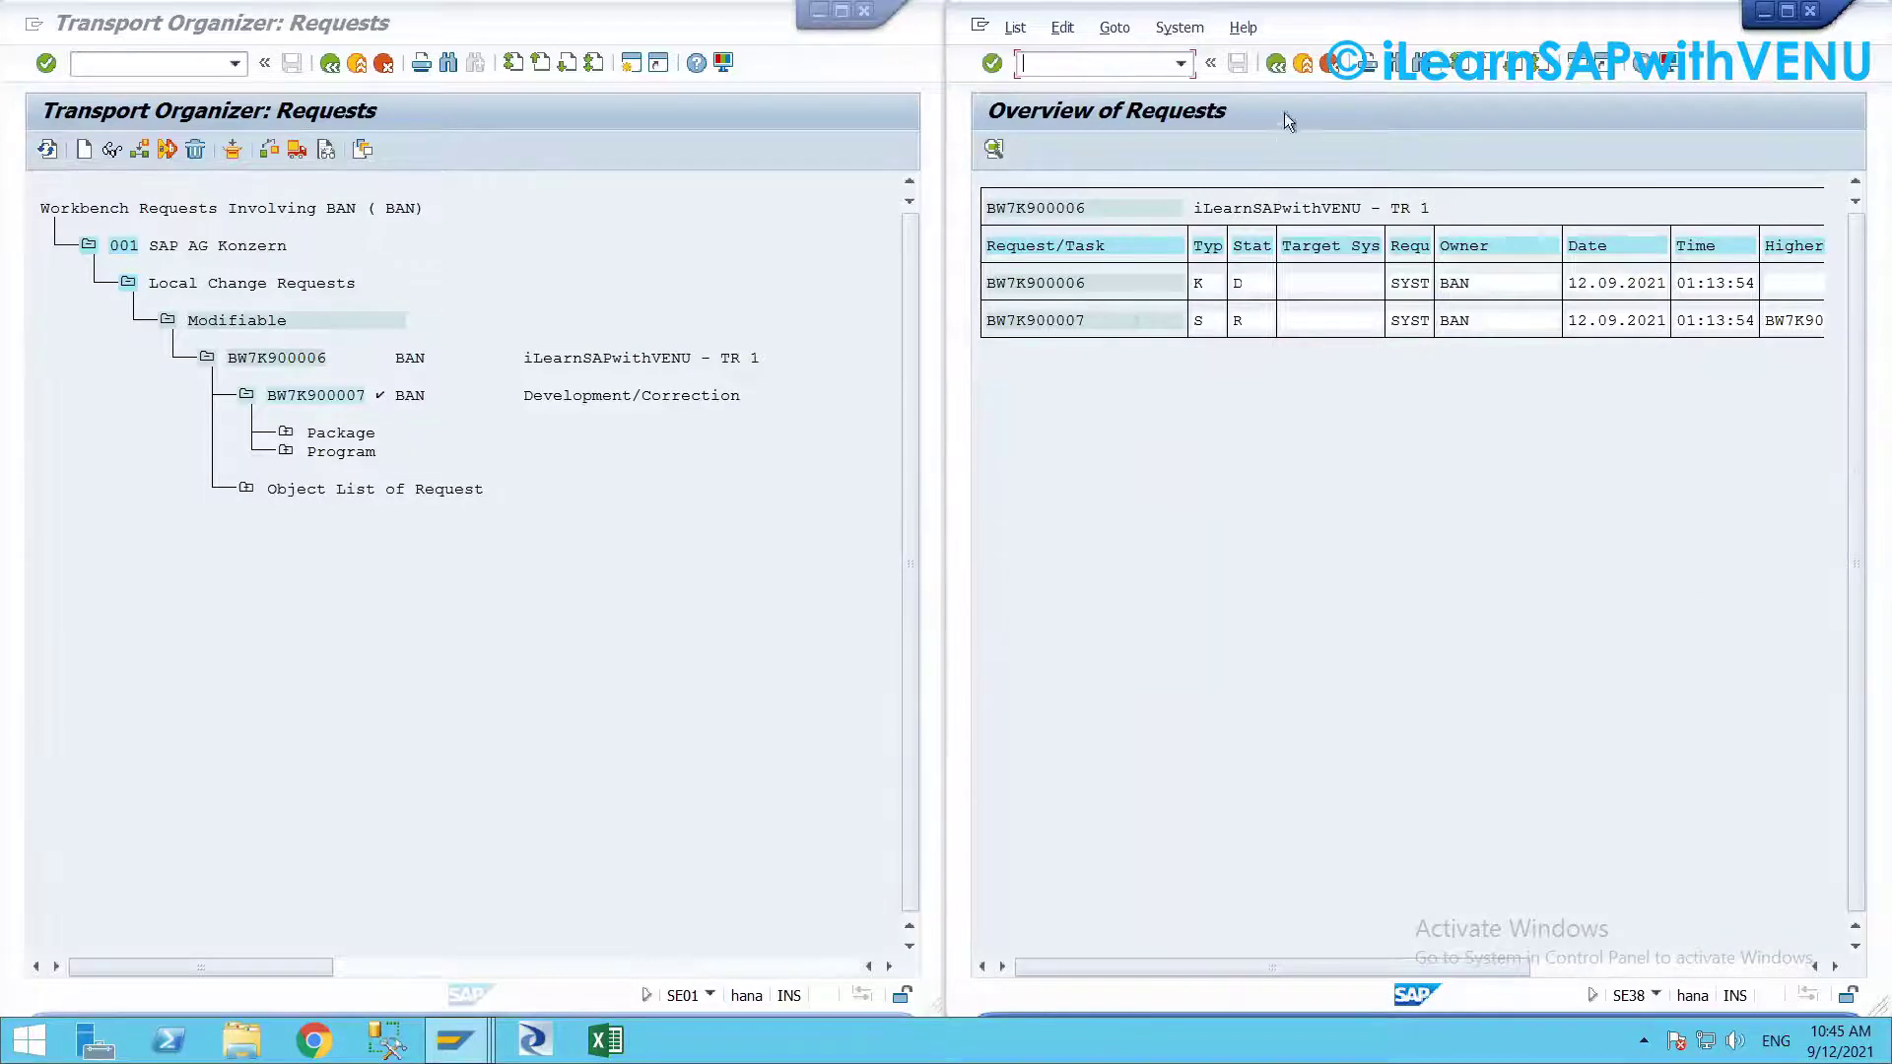
pyautogui.click(1276, 63)
pyautogui.click(993, 150)
# Rerun the overview and change task BW7K900007's status from R to D (Modifiable), then save
pyautogui.click(1276, 63)
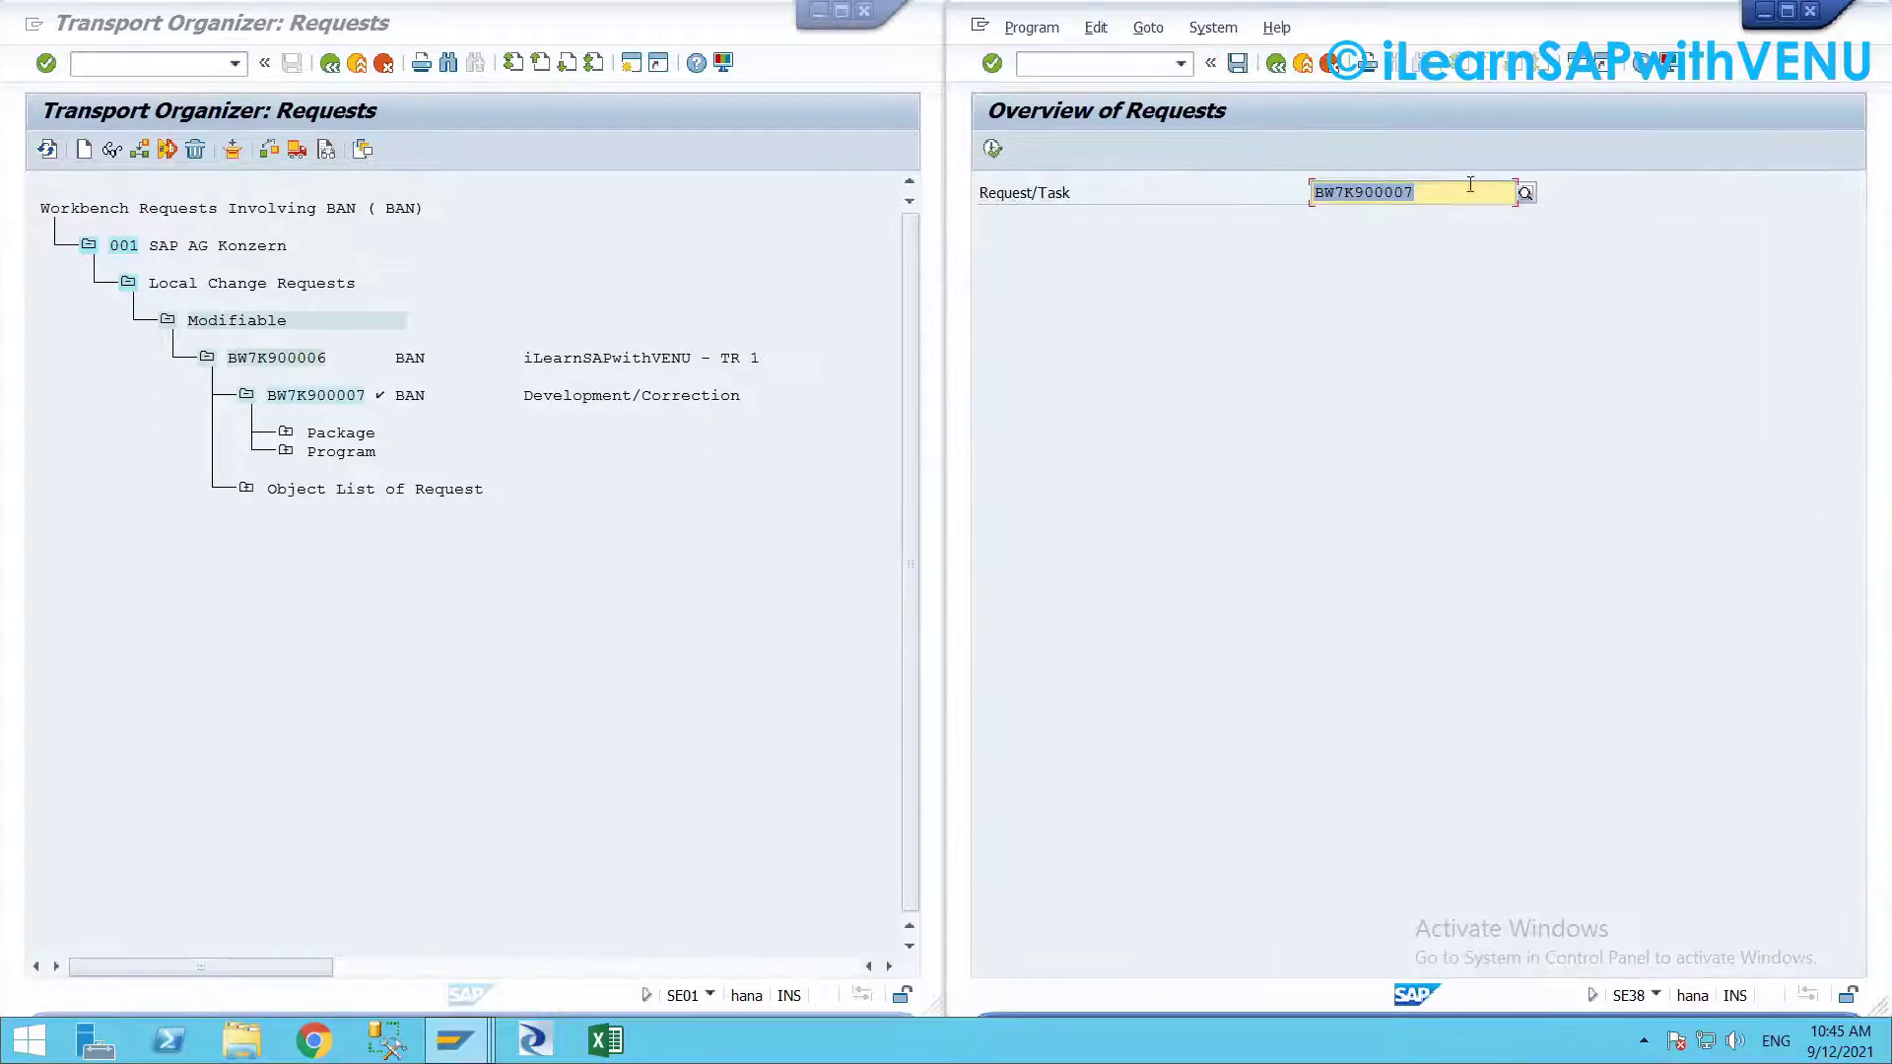
pyautogui.click(993, 150)
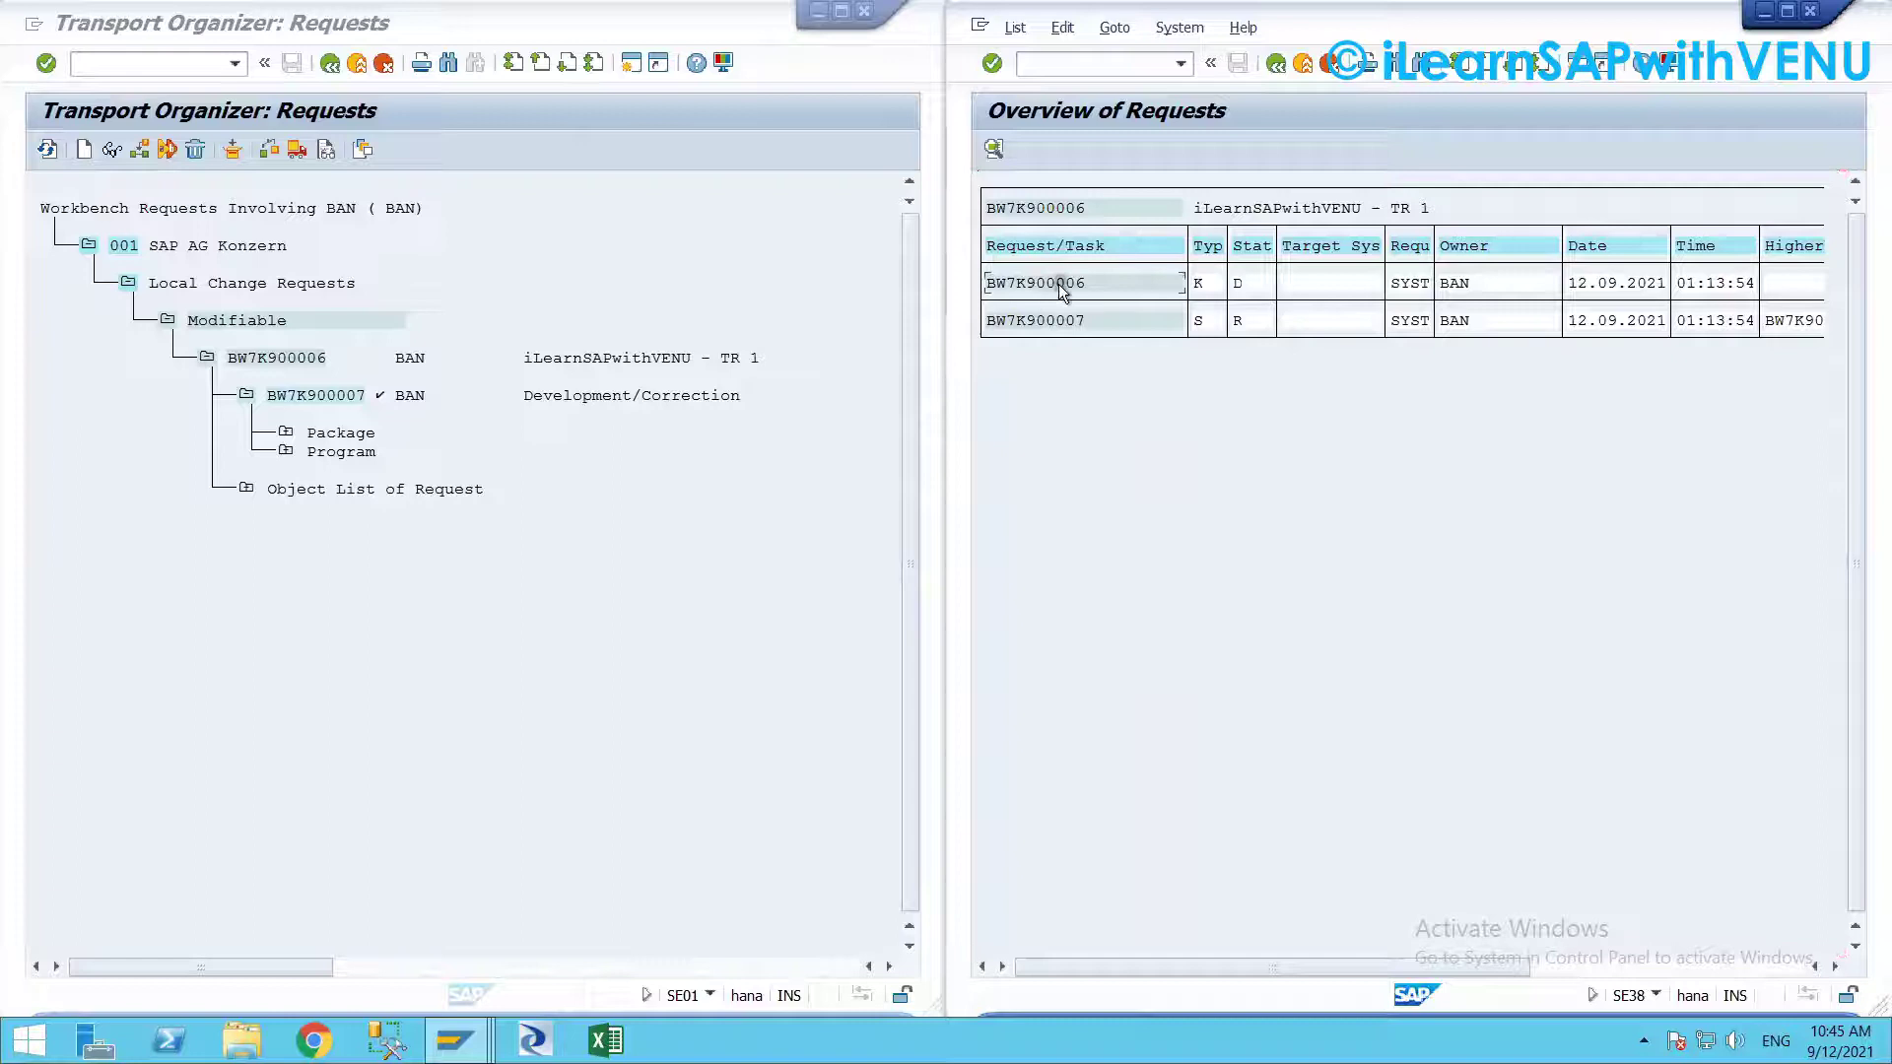
pyautogui.click(1072, 329)
pyautogui.doubleClick(1243, 321)
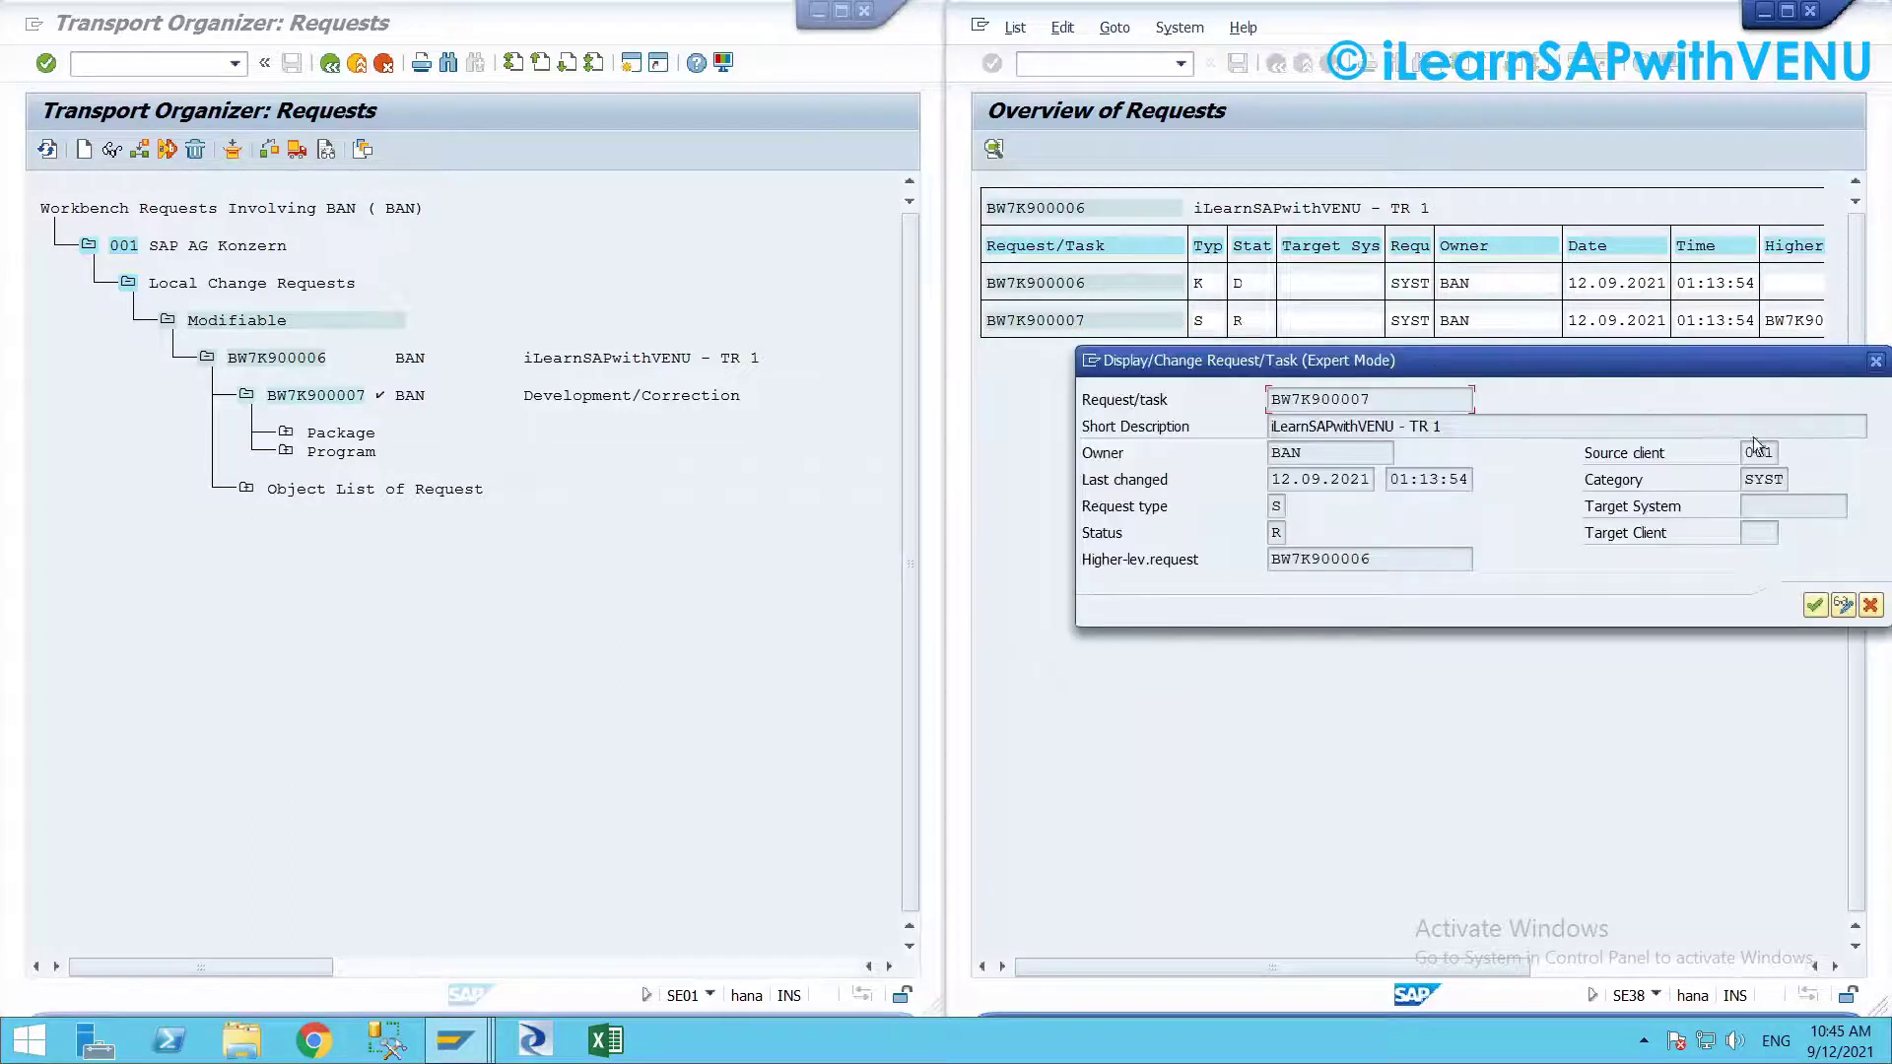
pyautogui.click(1840, 607)
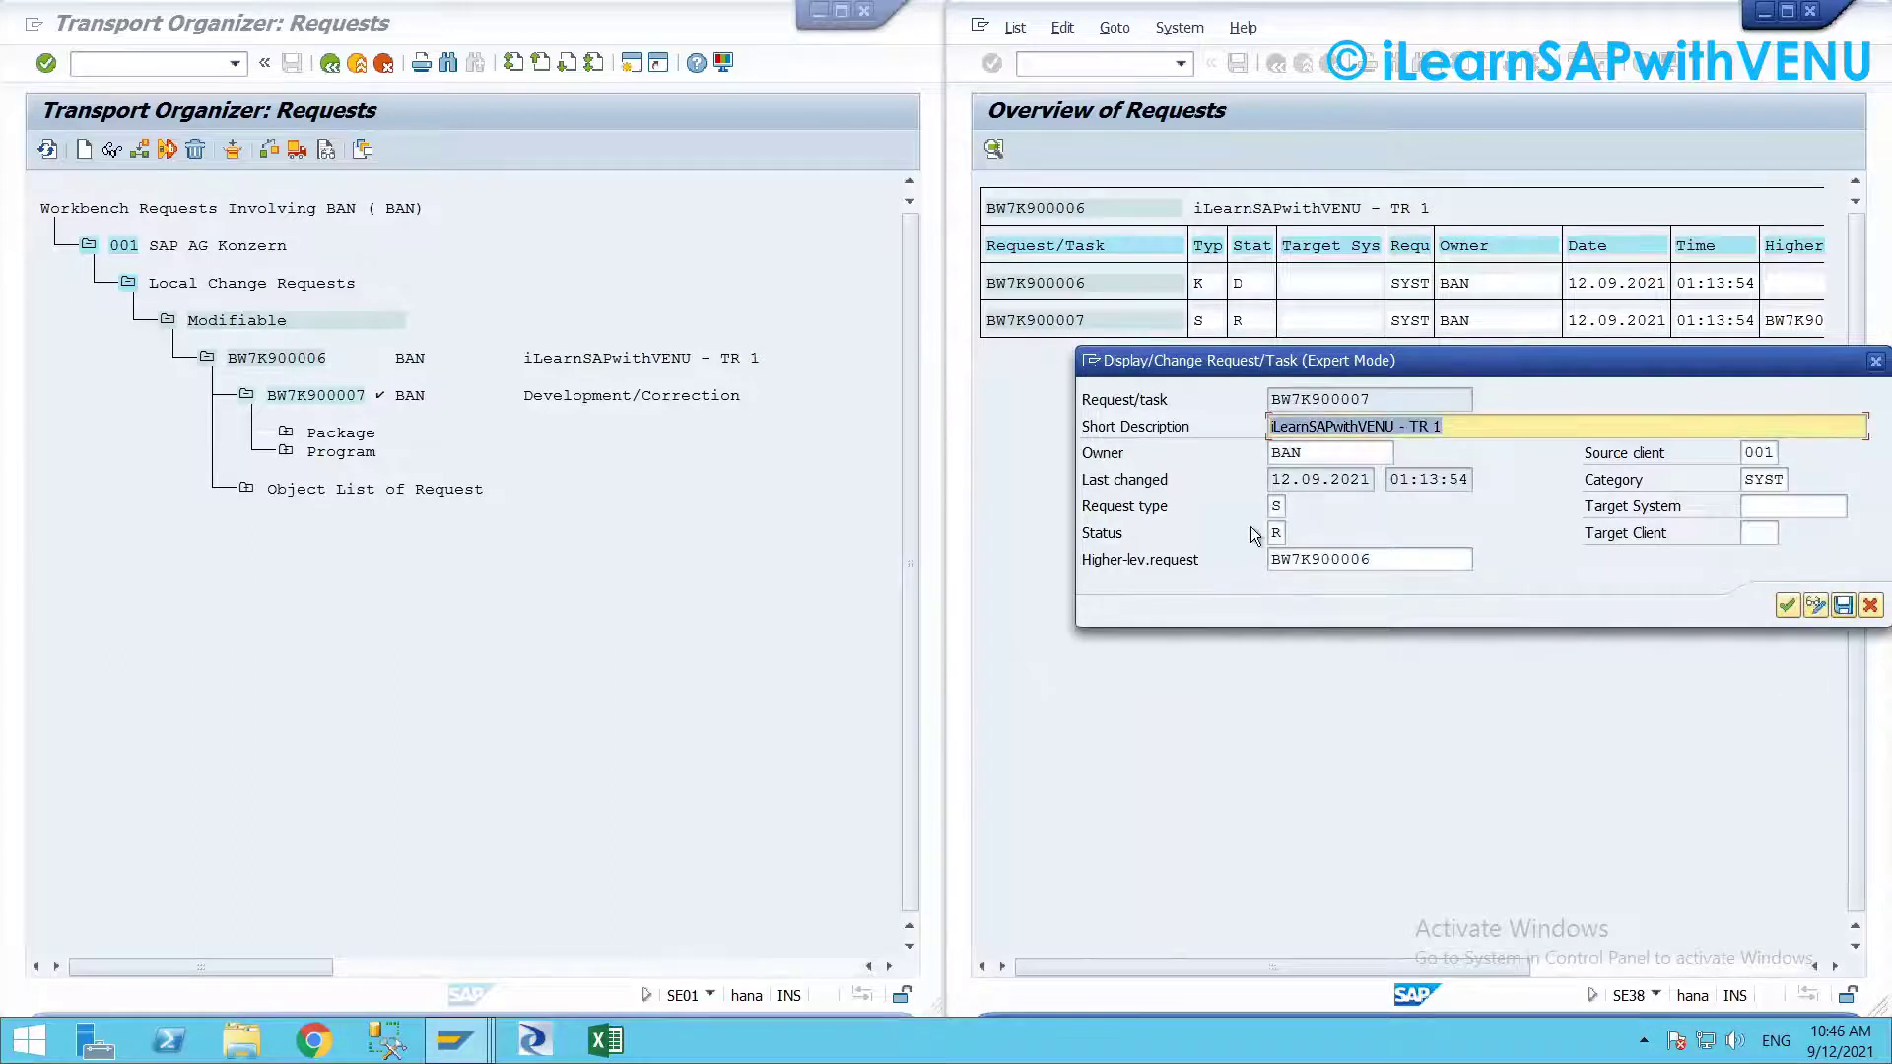
pyautogui.click(1277, 533)
pyautogui.press('BackSpace')
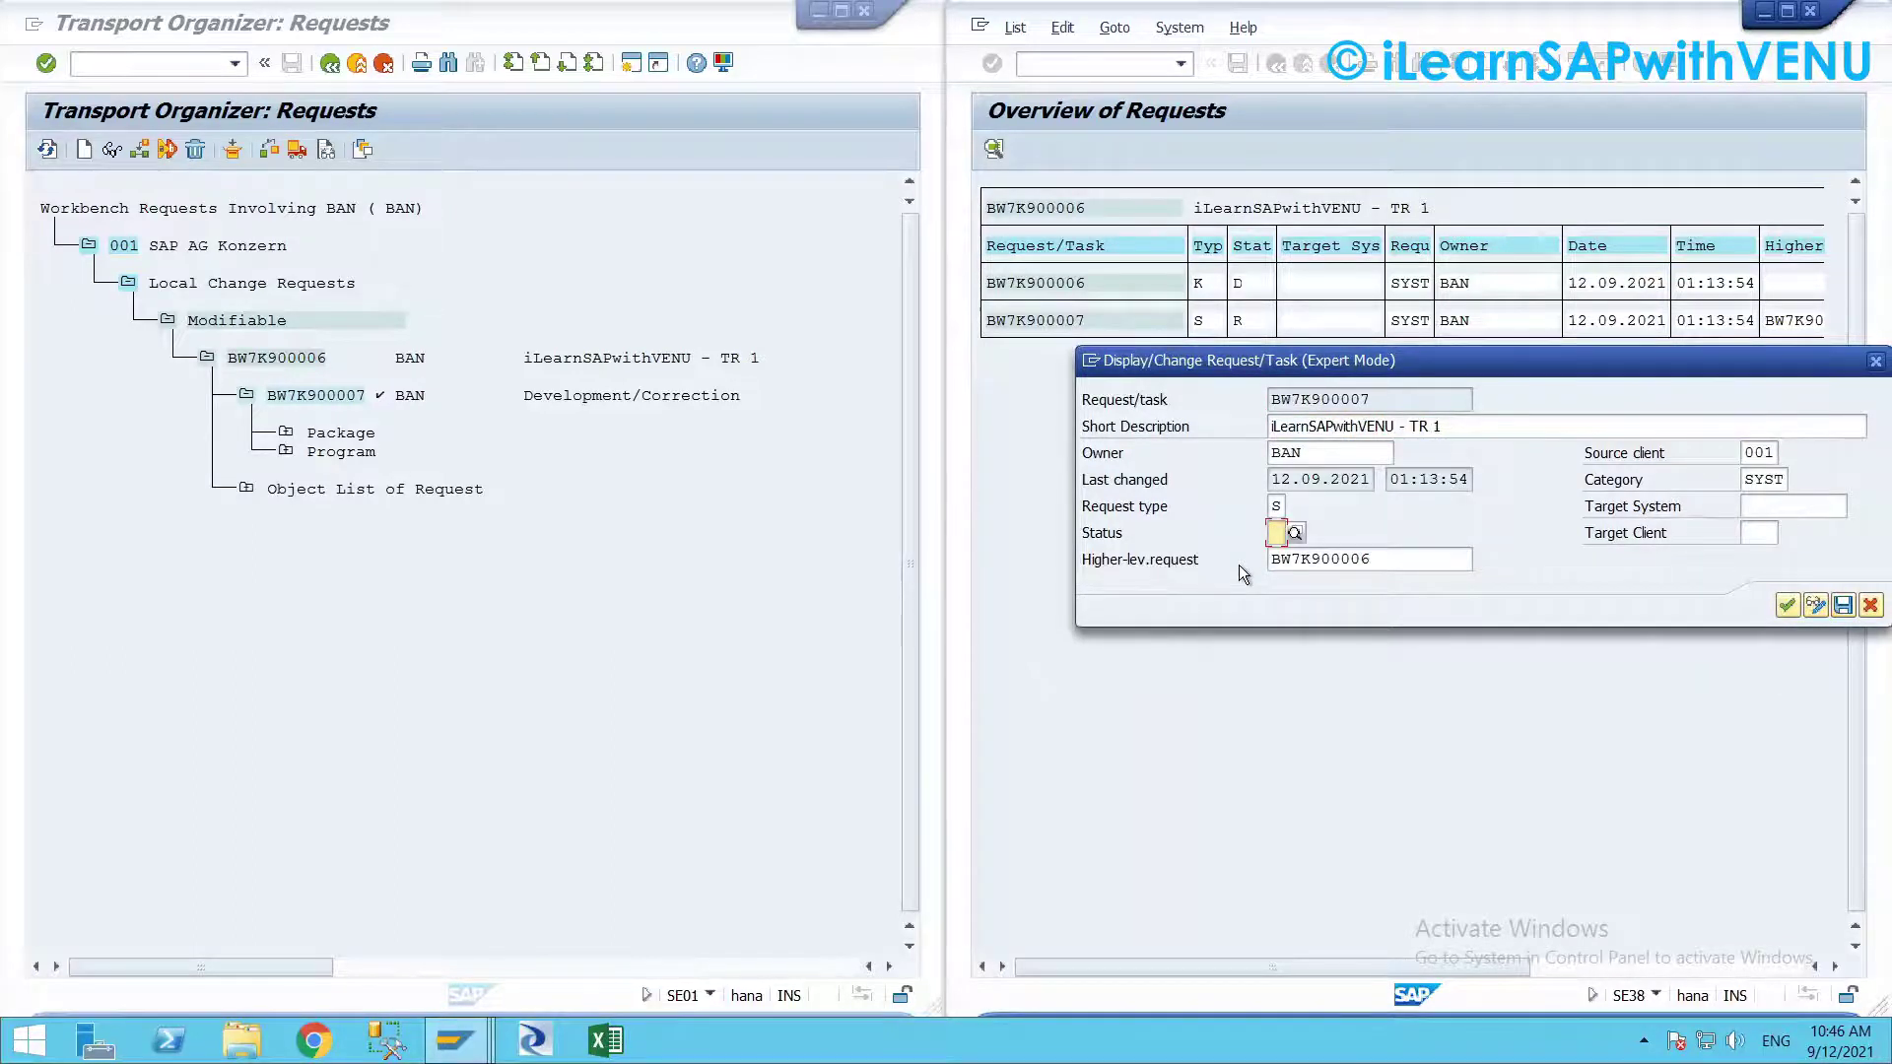
pyautogui.click(1295, 533)
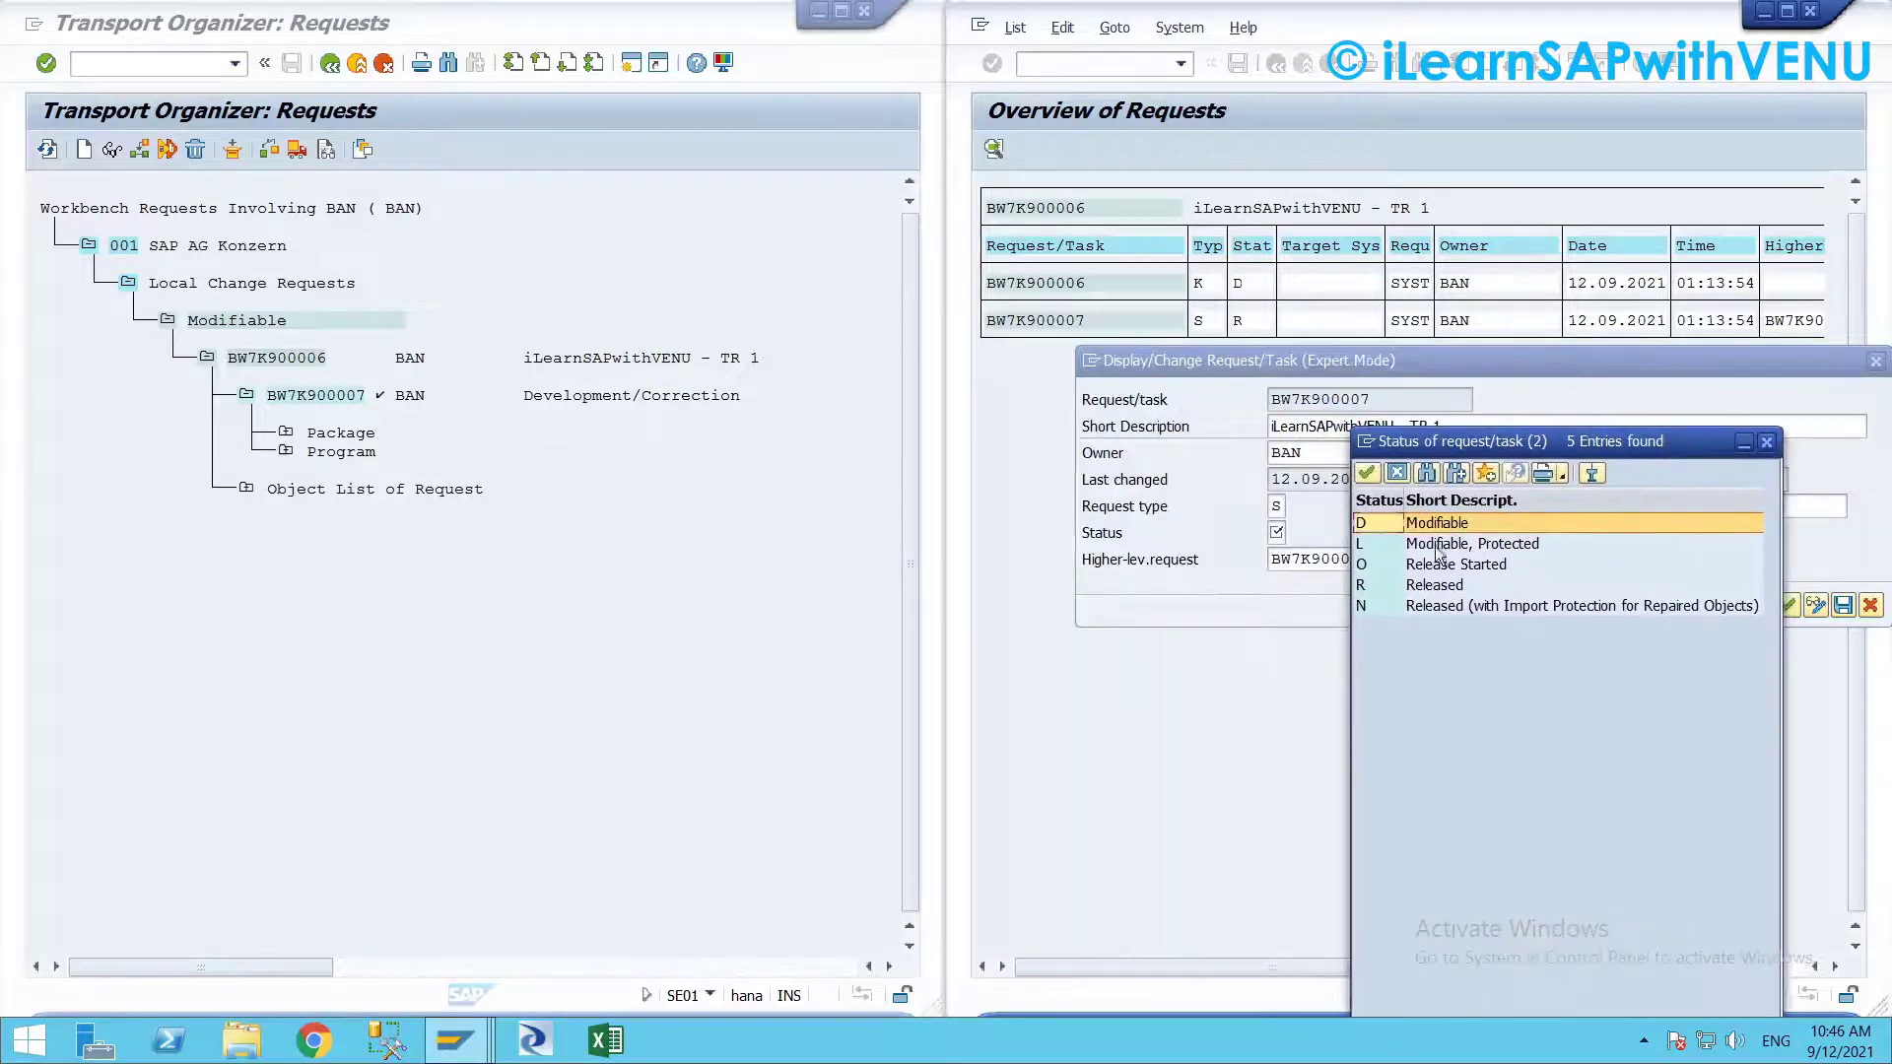
pyautogui.doubleClick(1381, 524)
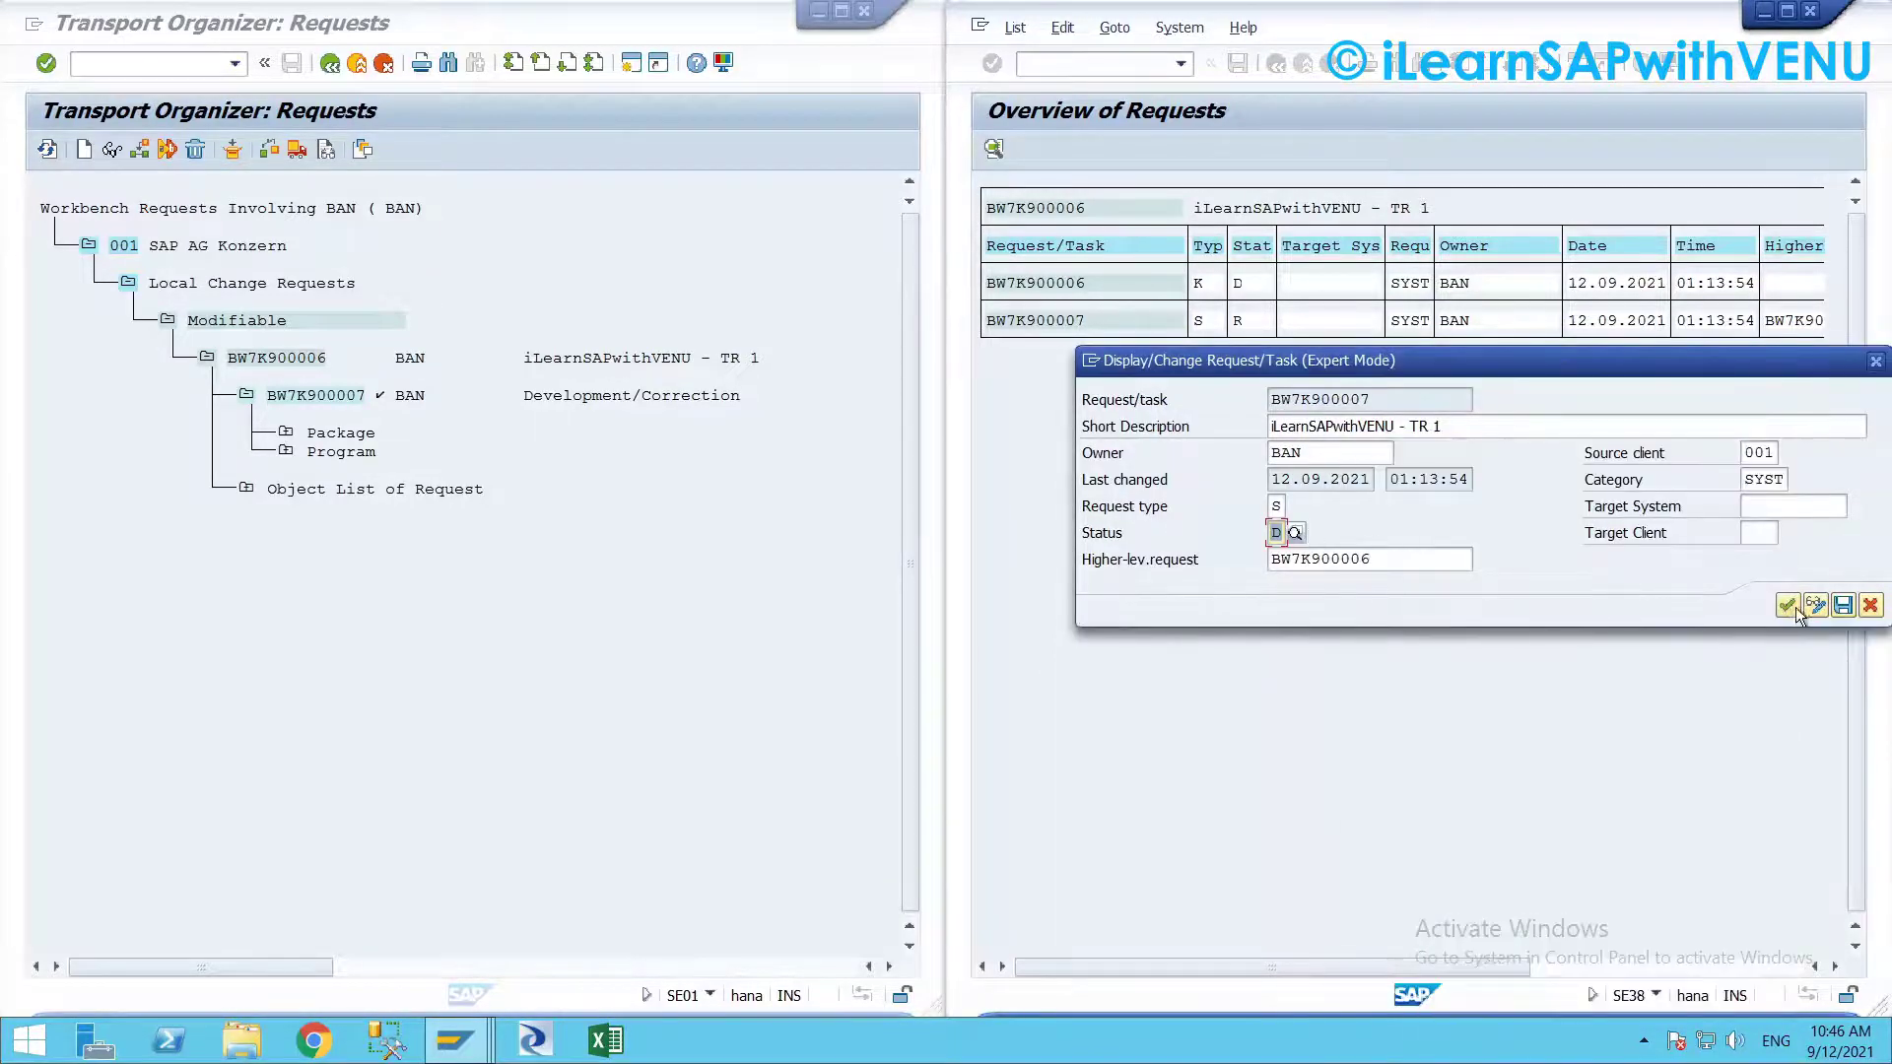
pyautogui.click(1841, 606)
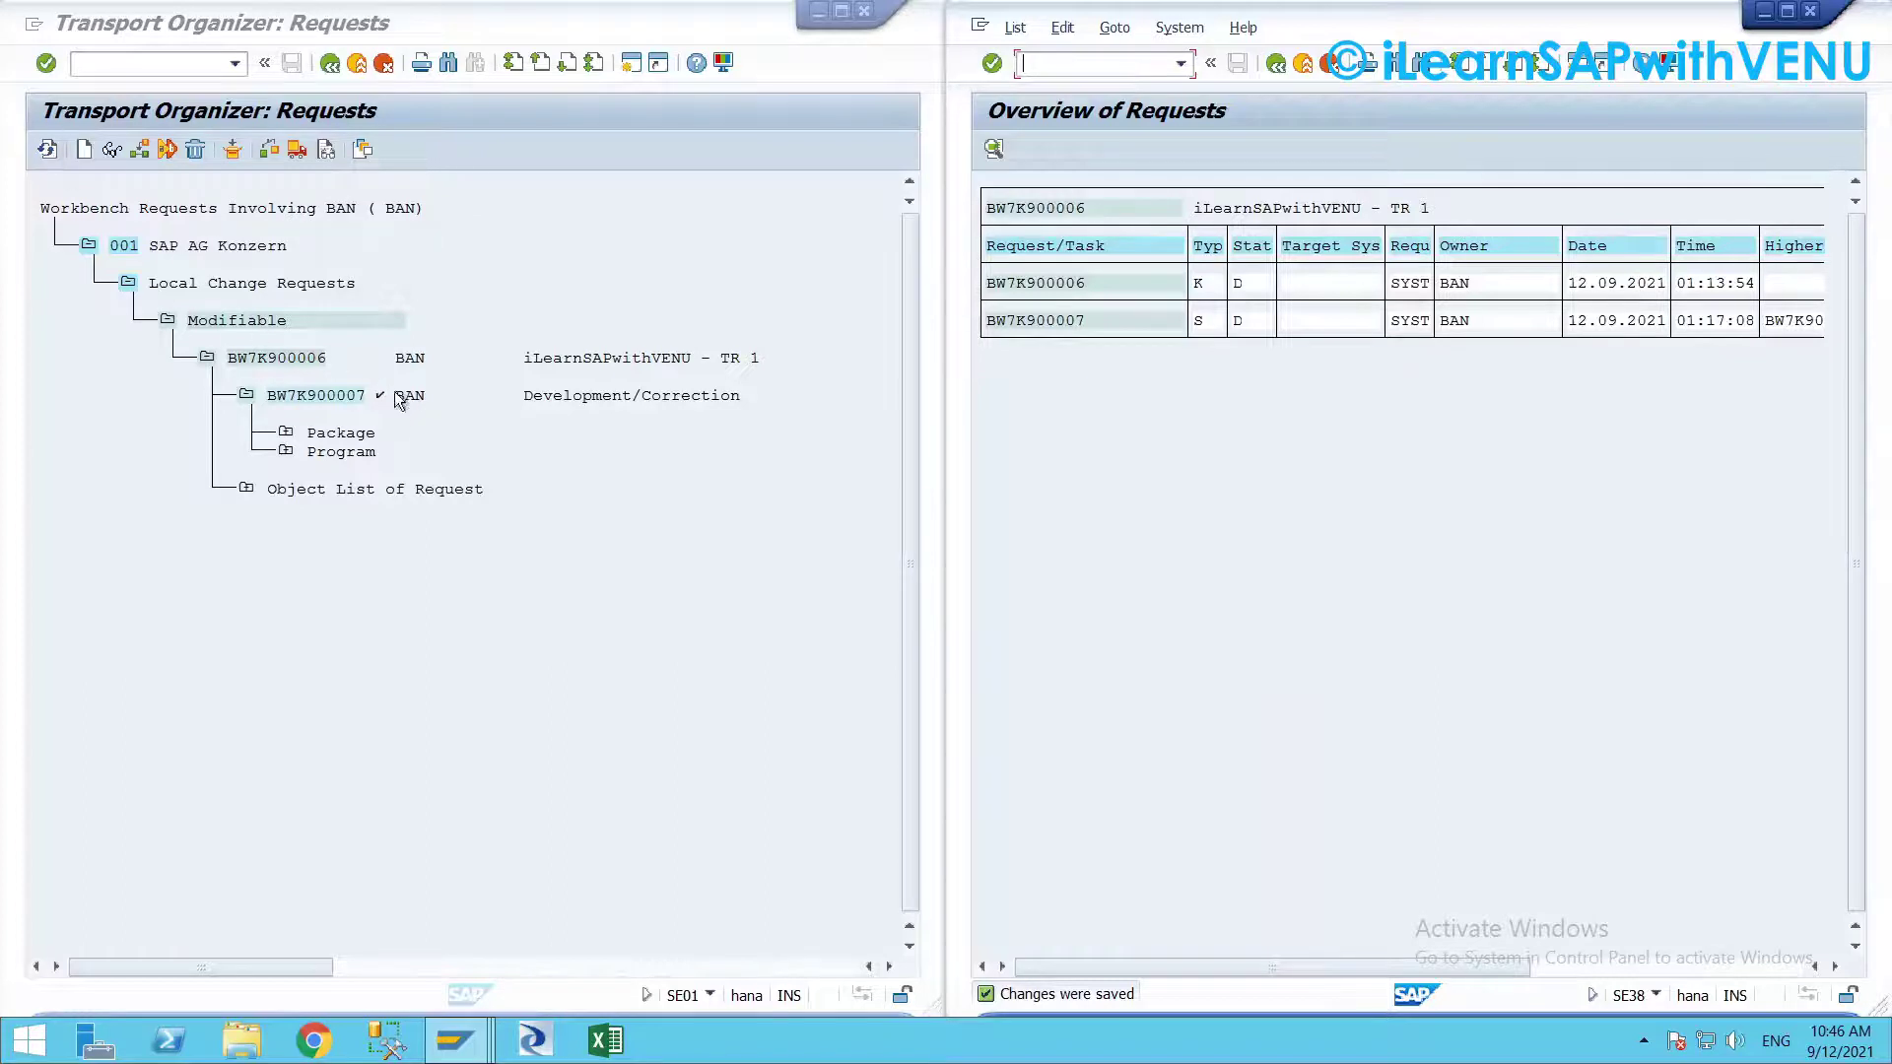
# Refresh SE01, then release task BW7K900007 followed by request BW7K900006
pyautogui.click(45, 148)
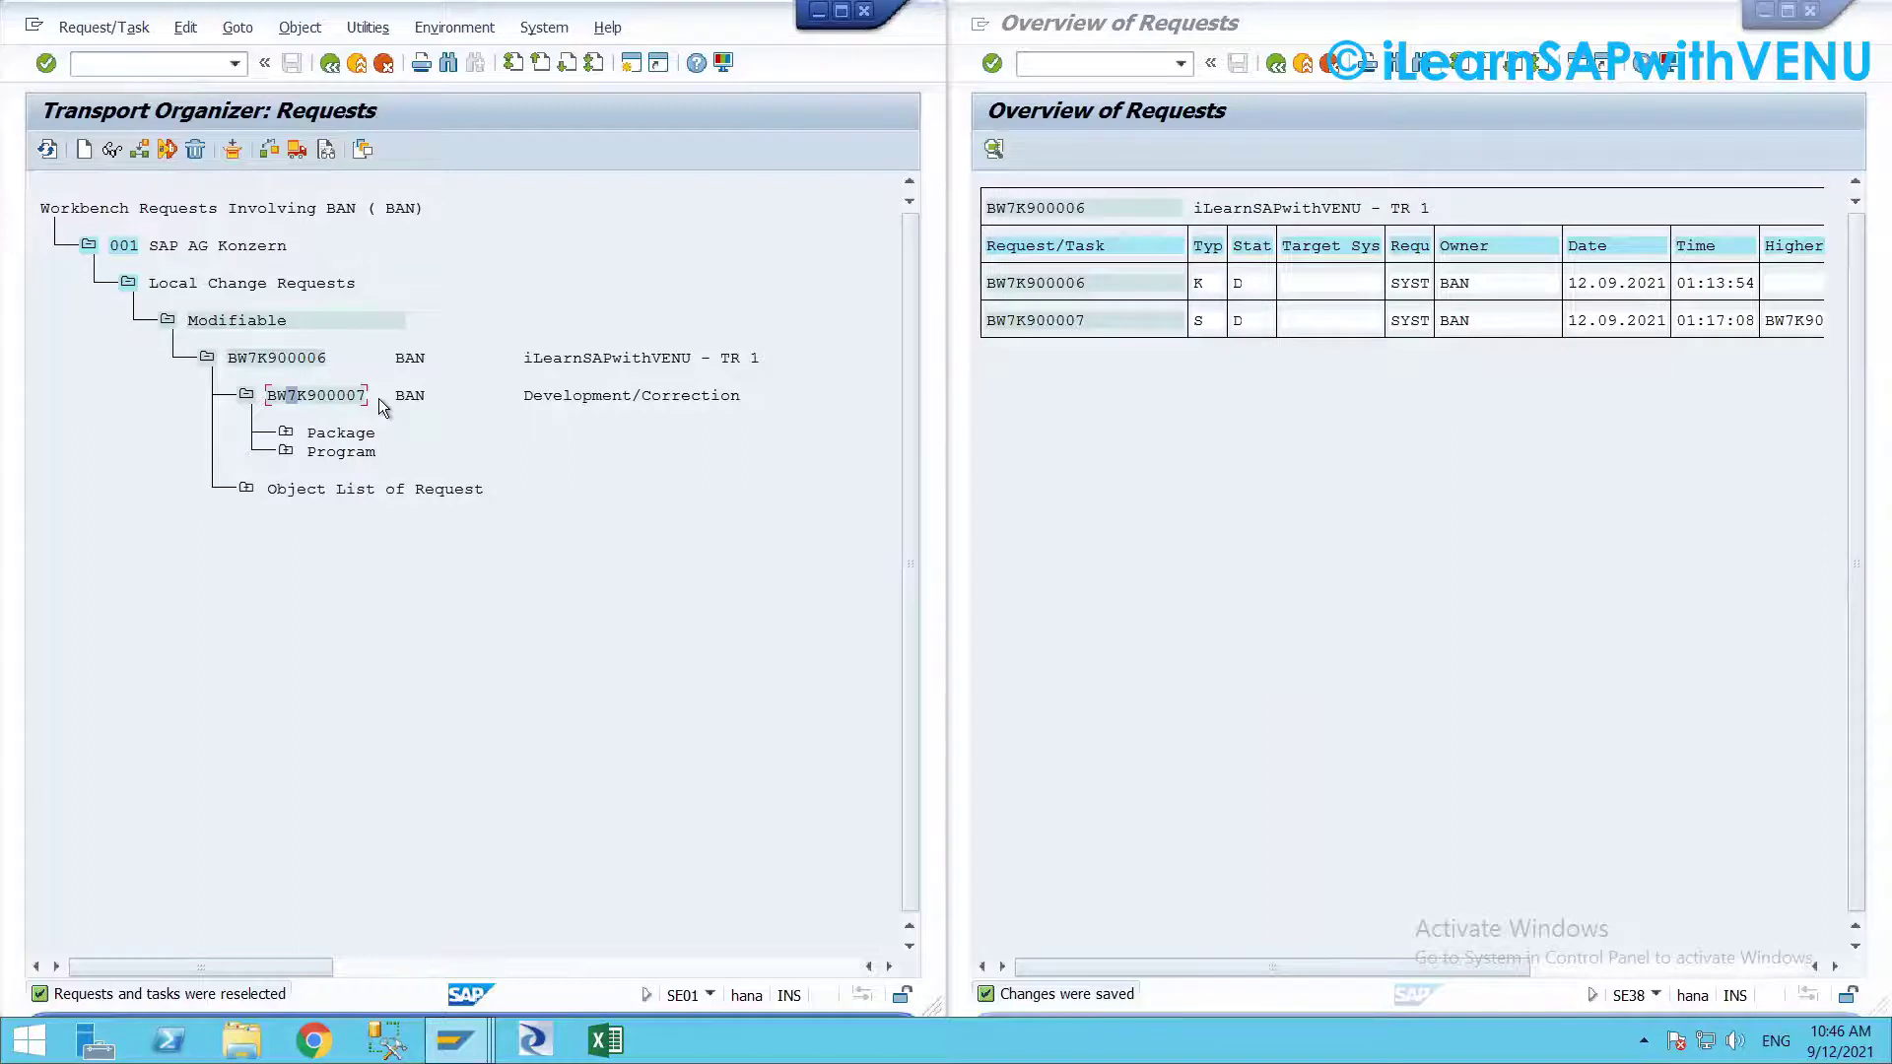
pyautogui.click(331, 397)
pyautogui.click(297, 150)
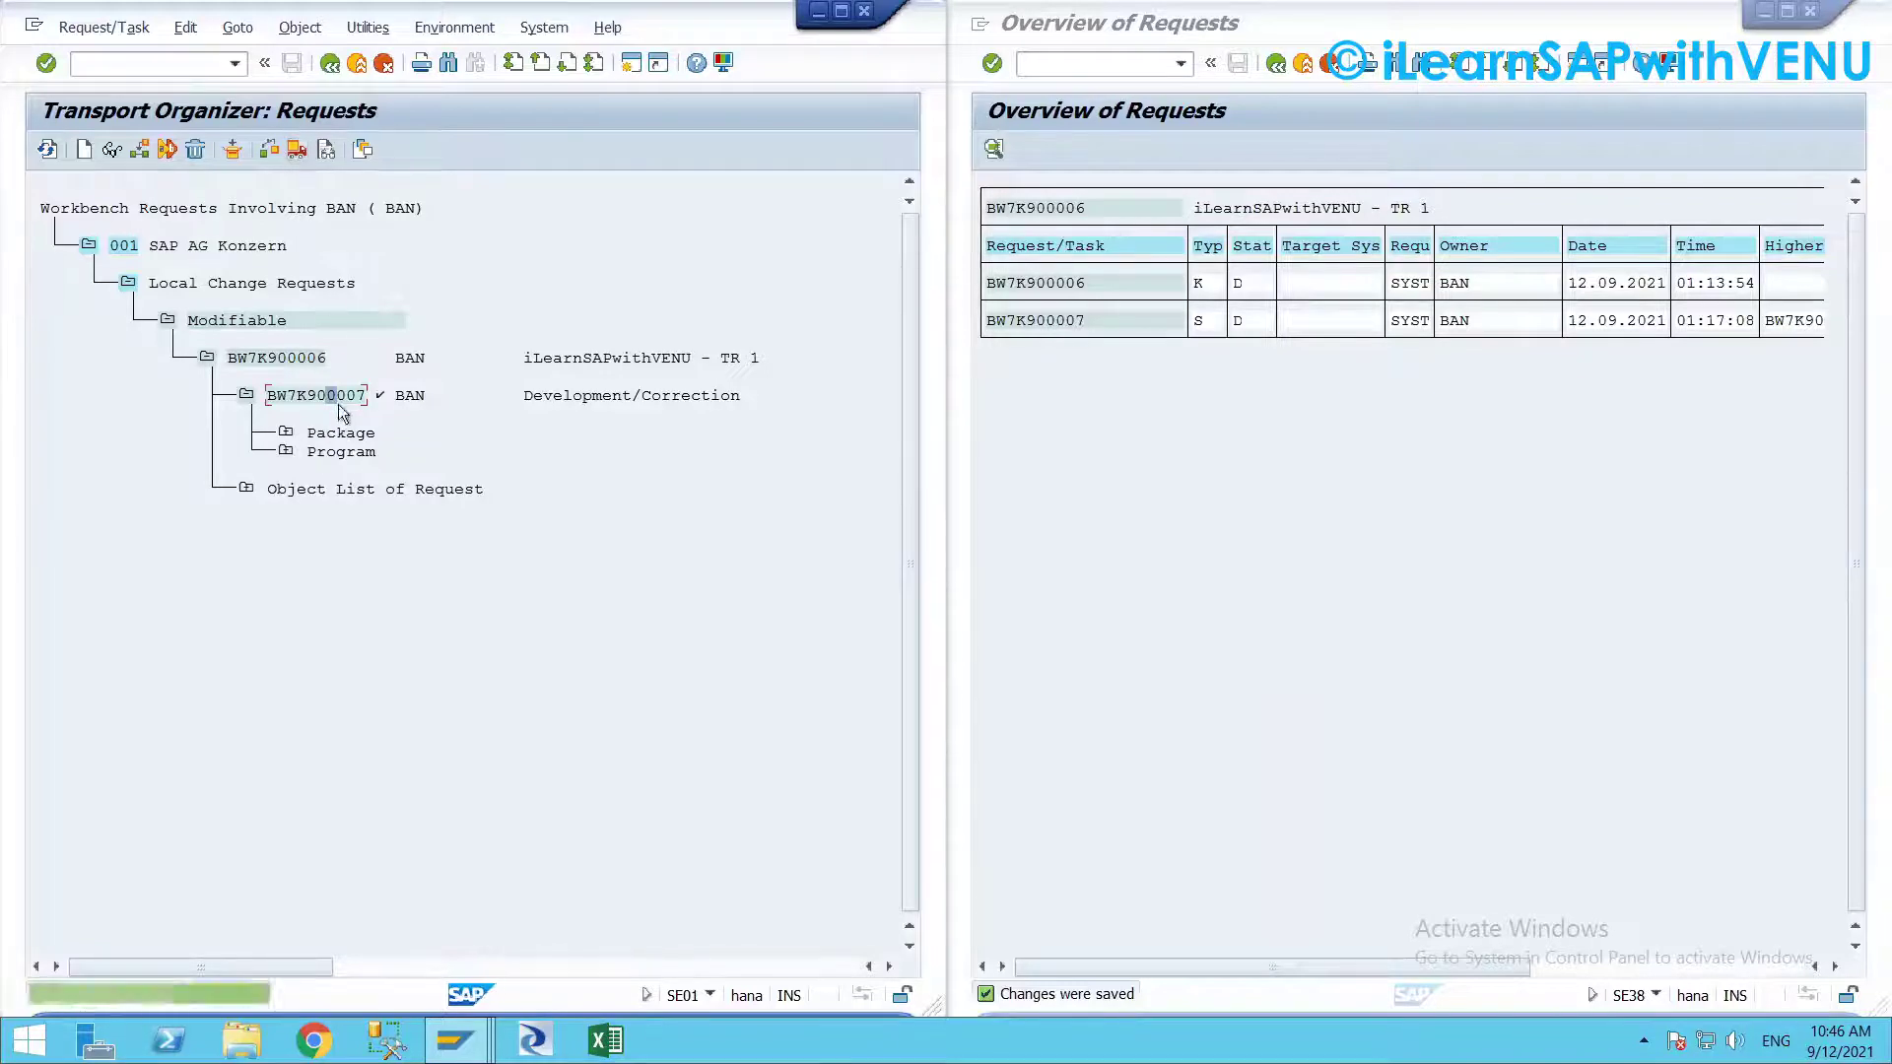
pyautogui.click(312, 361)
pyautogui.click(296, 151)
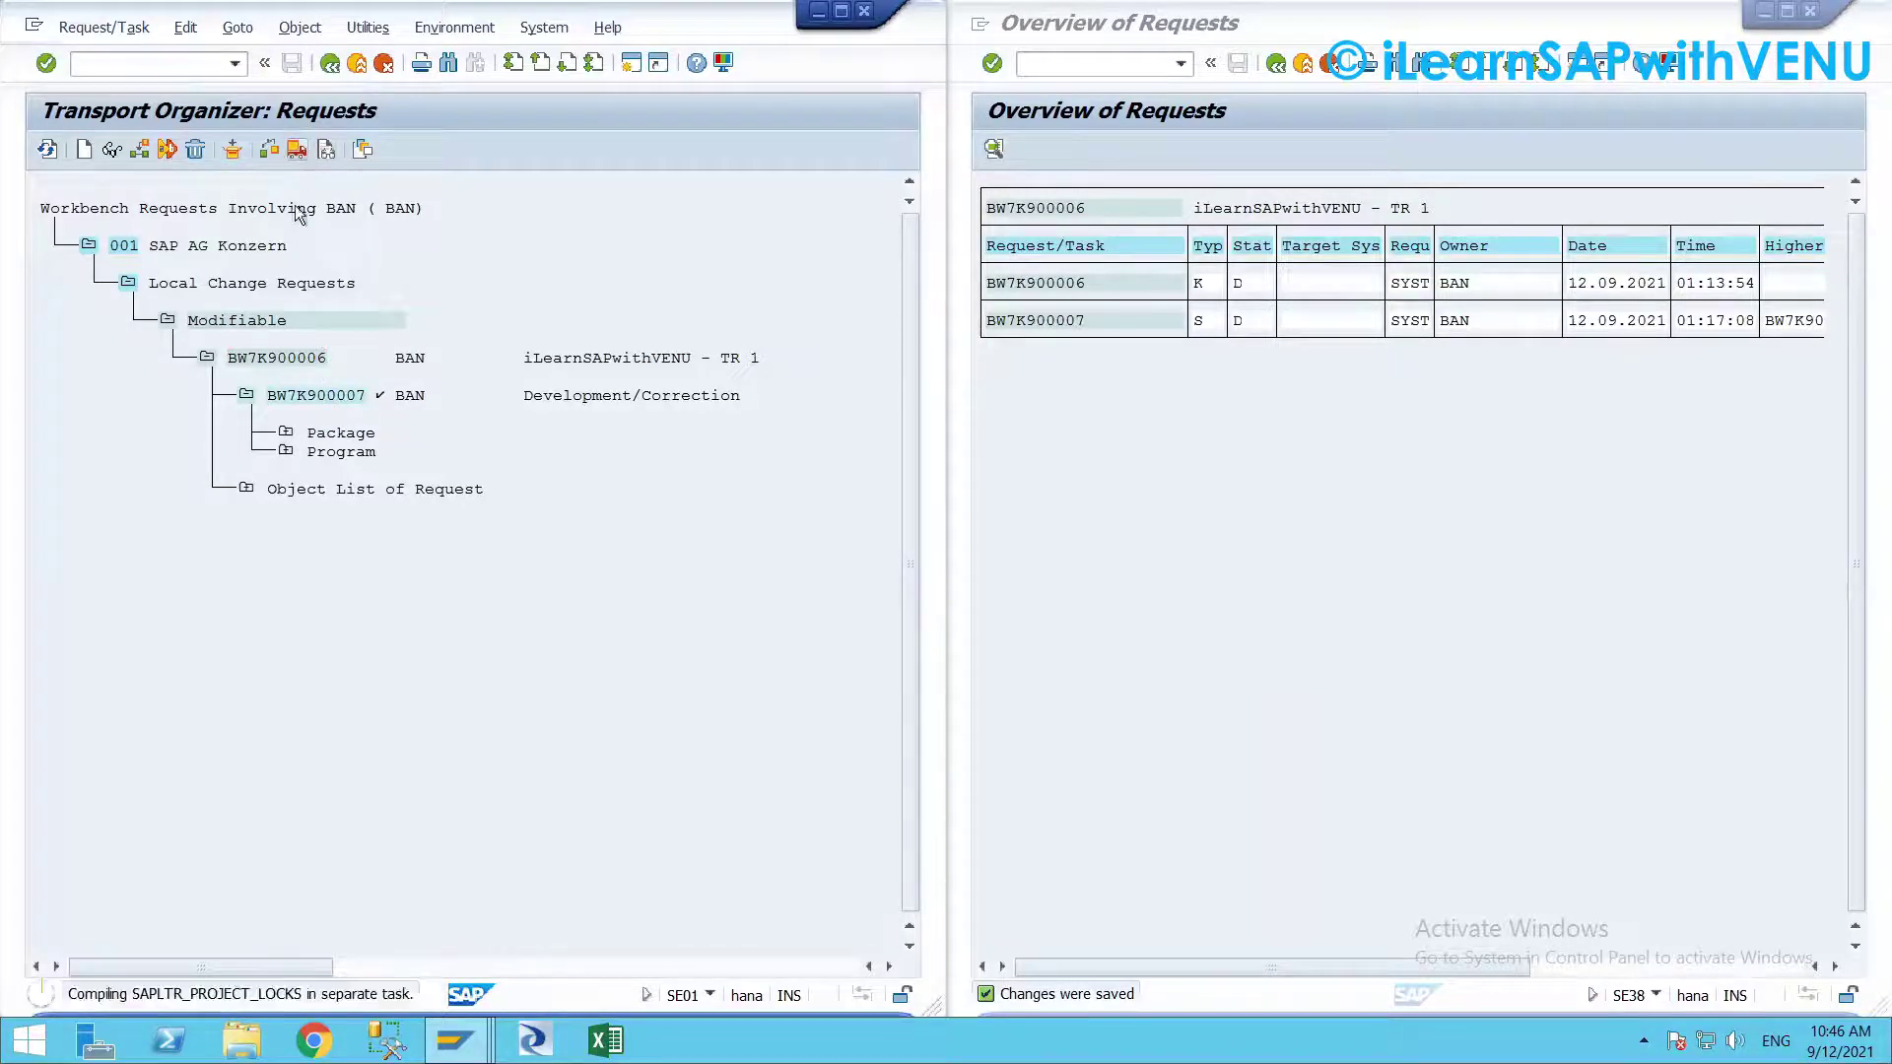
pyautogui.click(290, 361)
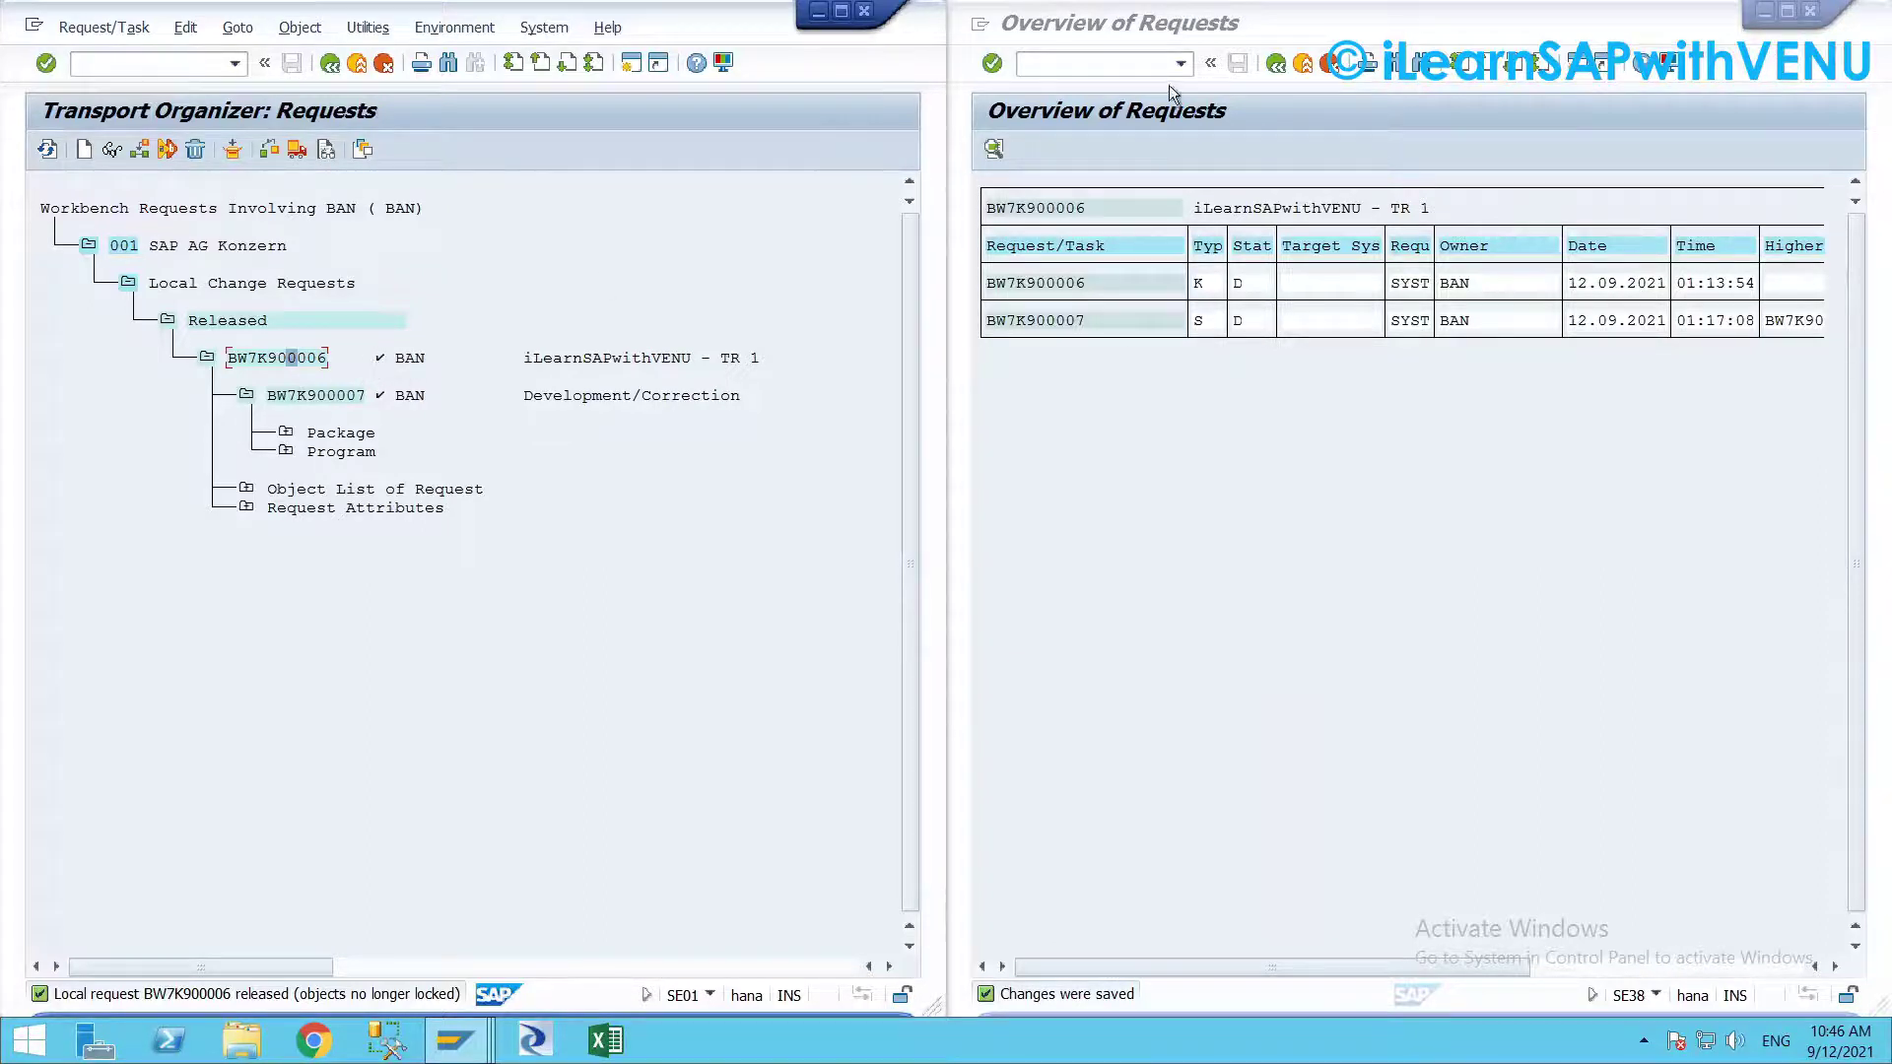
# Copy request number BW7K900006 into the Request/Task field and run the overview
pyautogui.click(1275, 63)
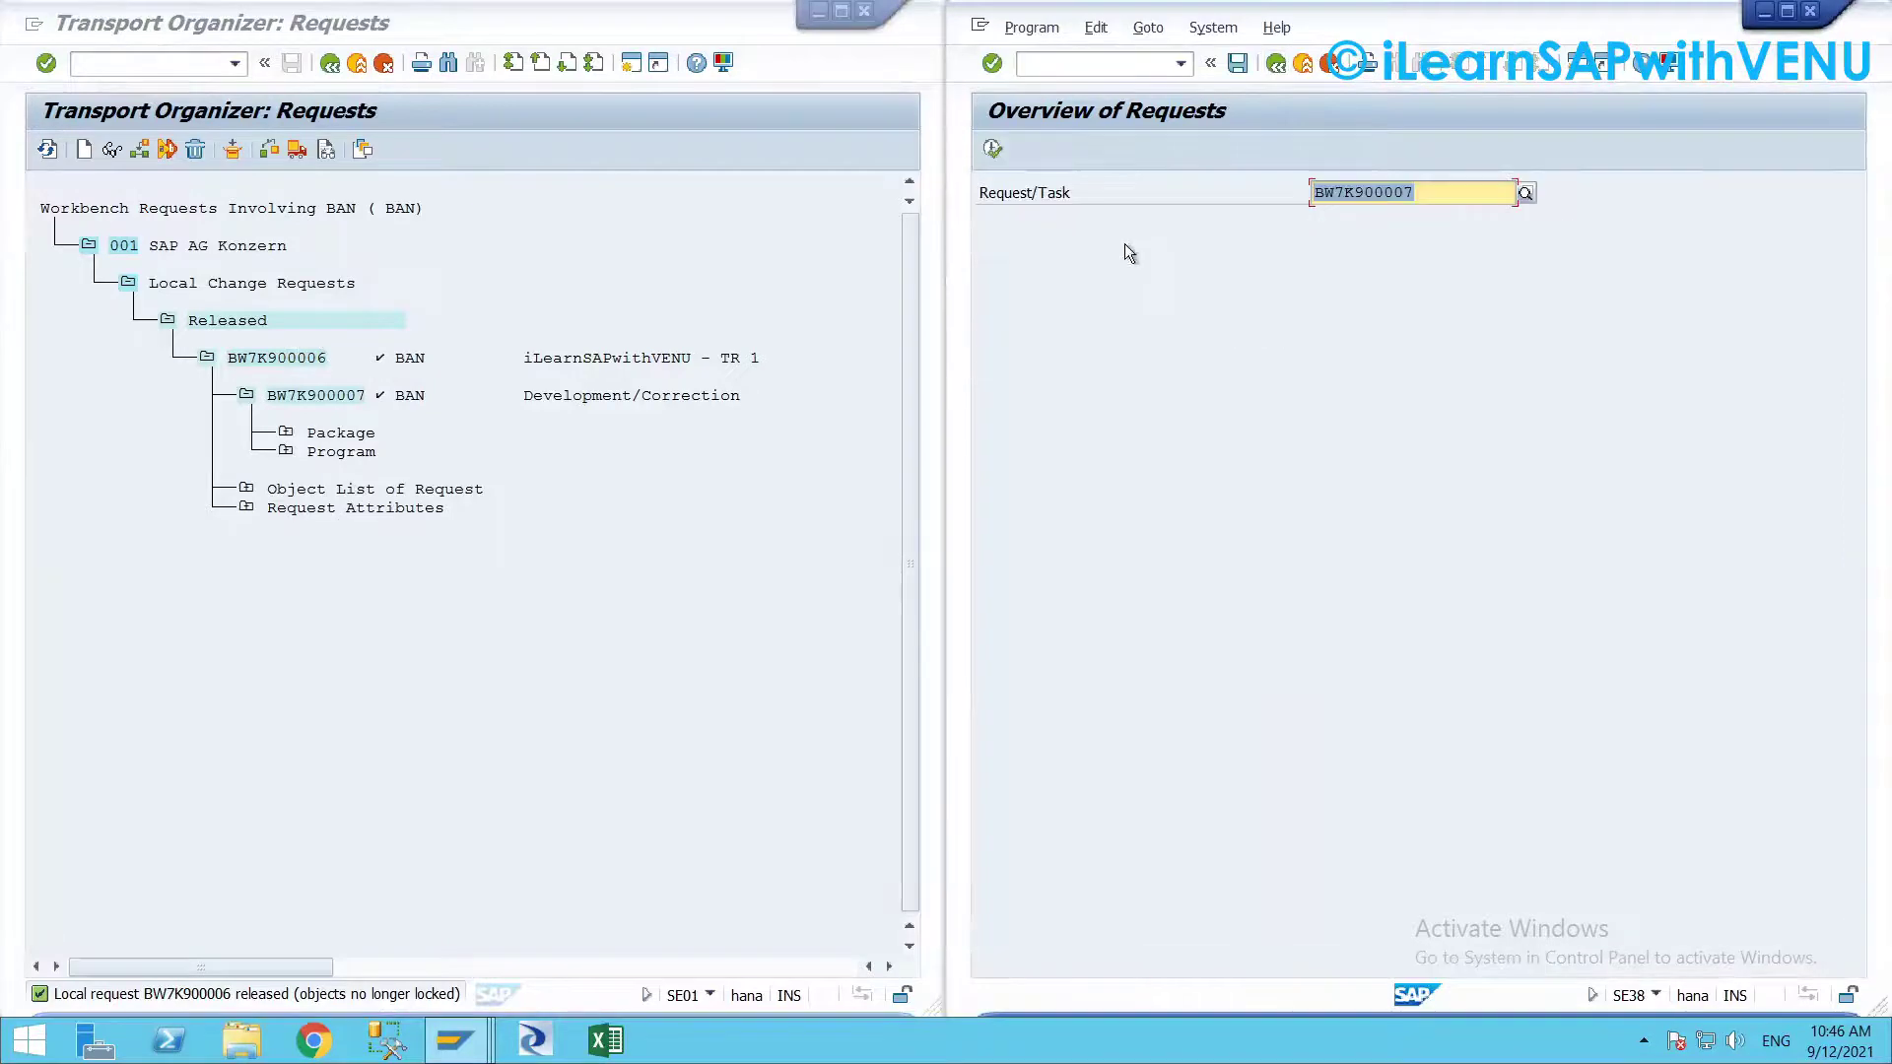
pyautogui.click(292, 359)
pyautogui.moveTo(237, 362); pyautogui.dragTo(344, 357)
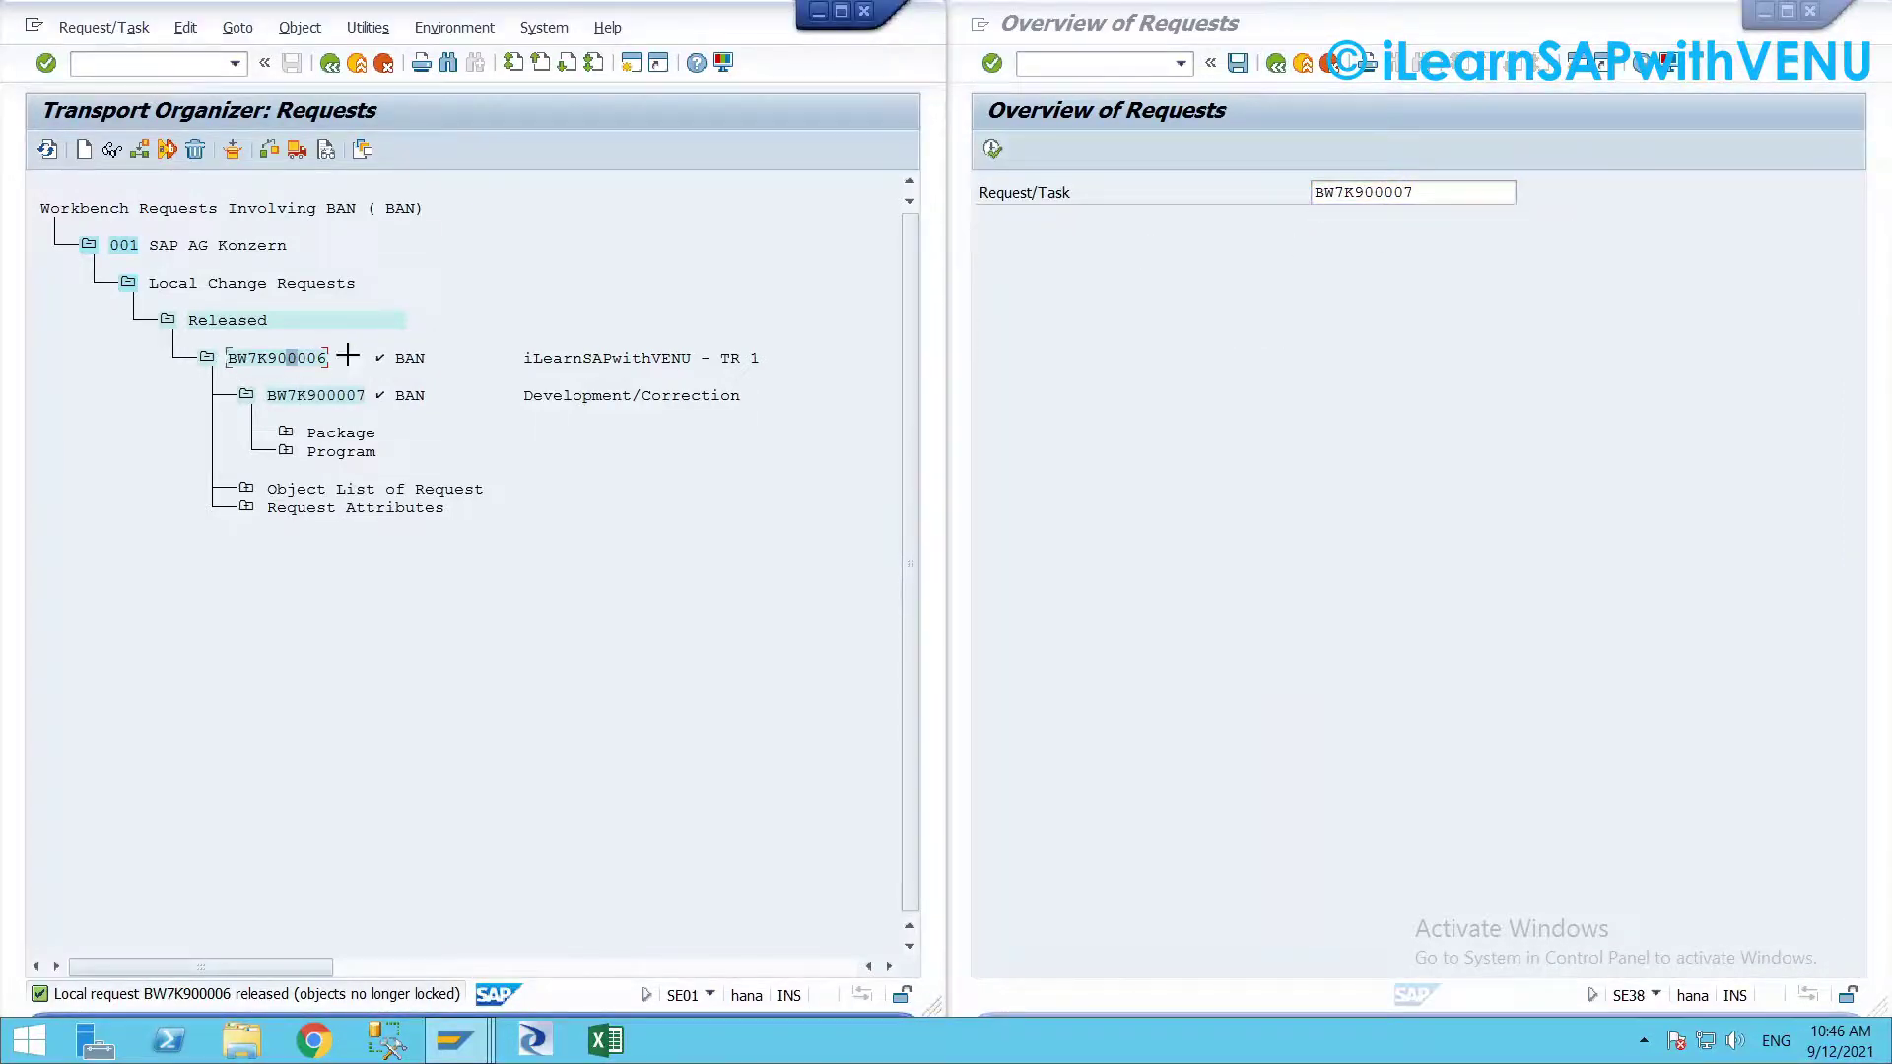
pyautogui.hotkey('ctrl', 'c')
pyautogui.click(1397, 192)
pyautogui.doubleClick(1397, 190)
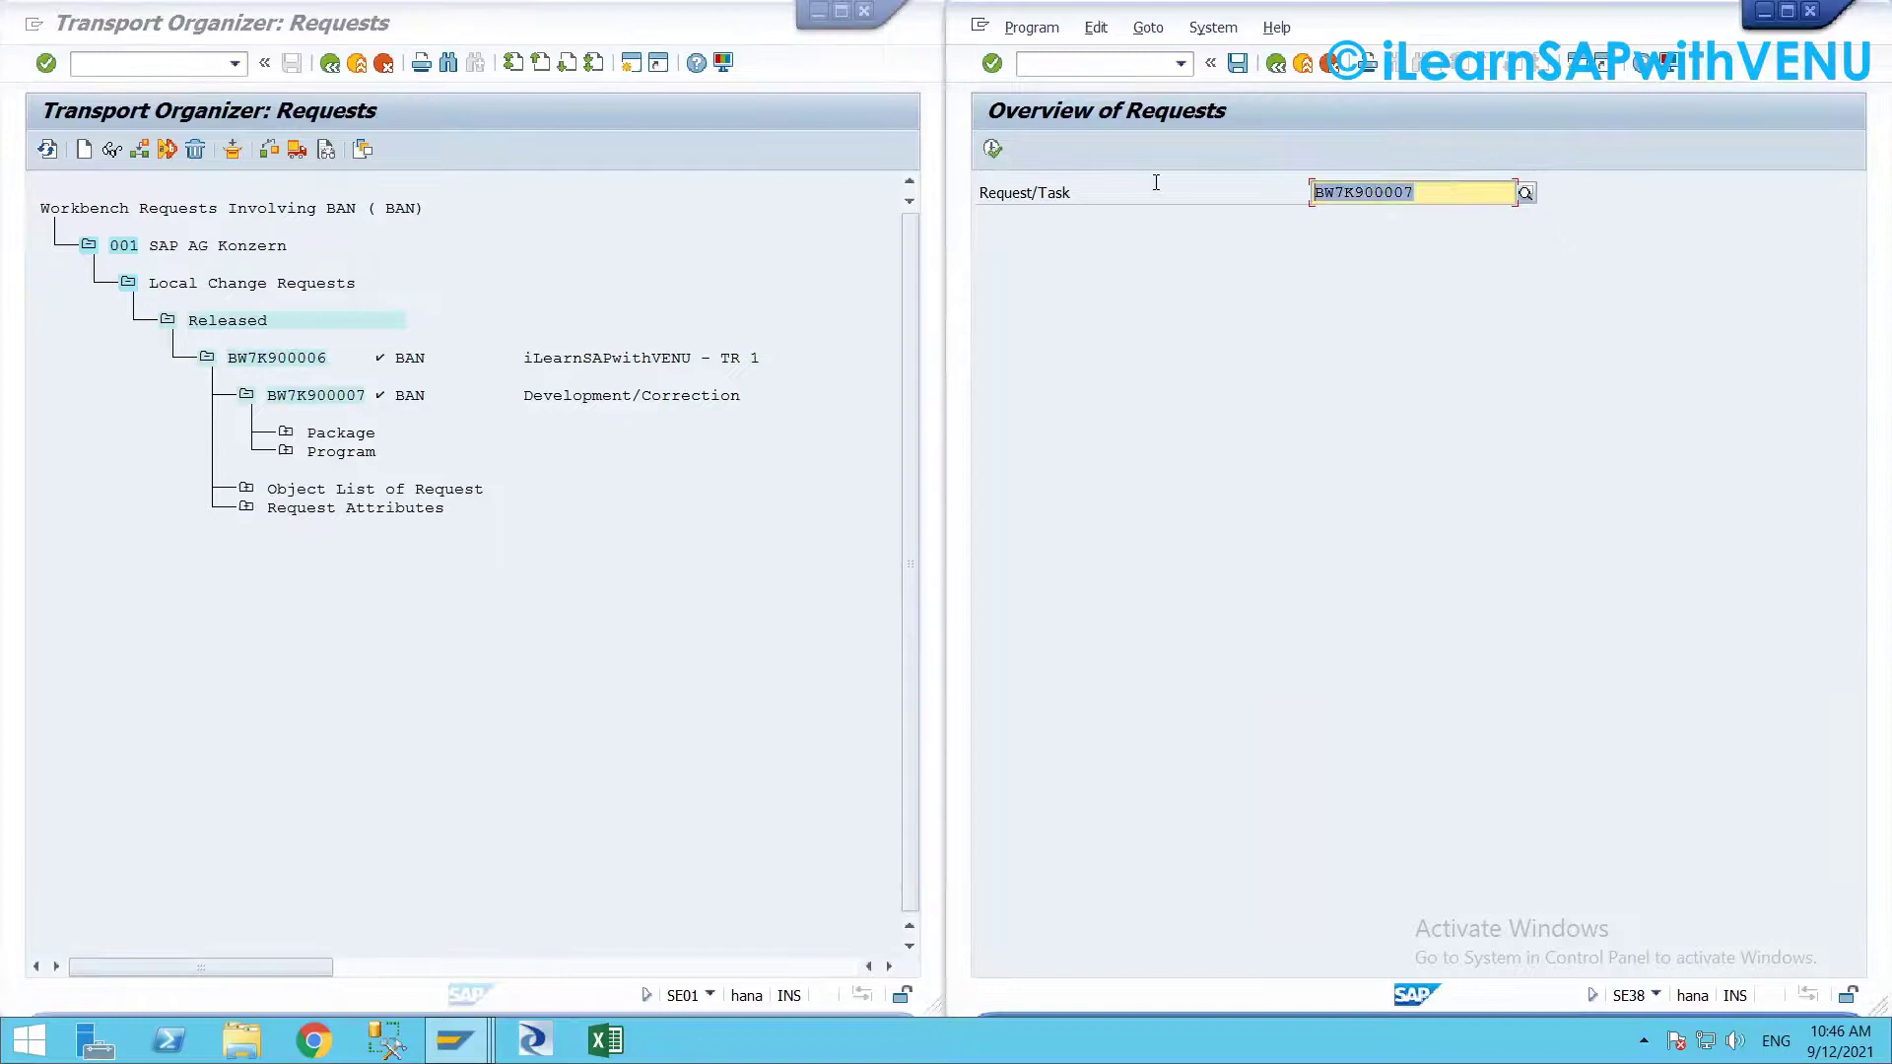
pyautogui.hotkey('ctrl', 'v')
pyautogui.click(993, 149)
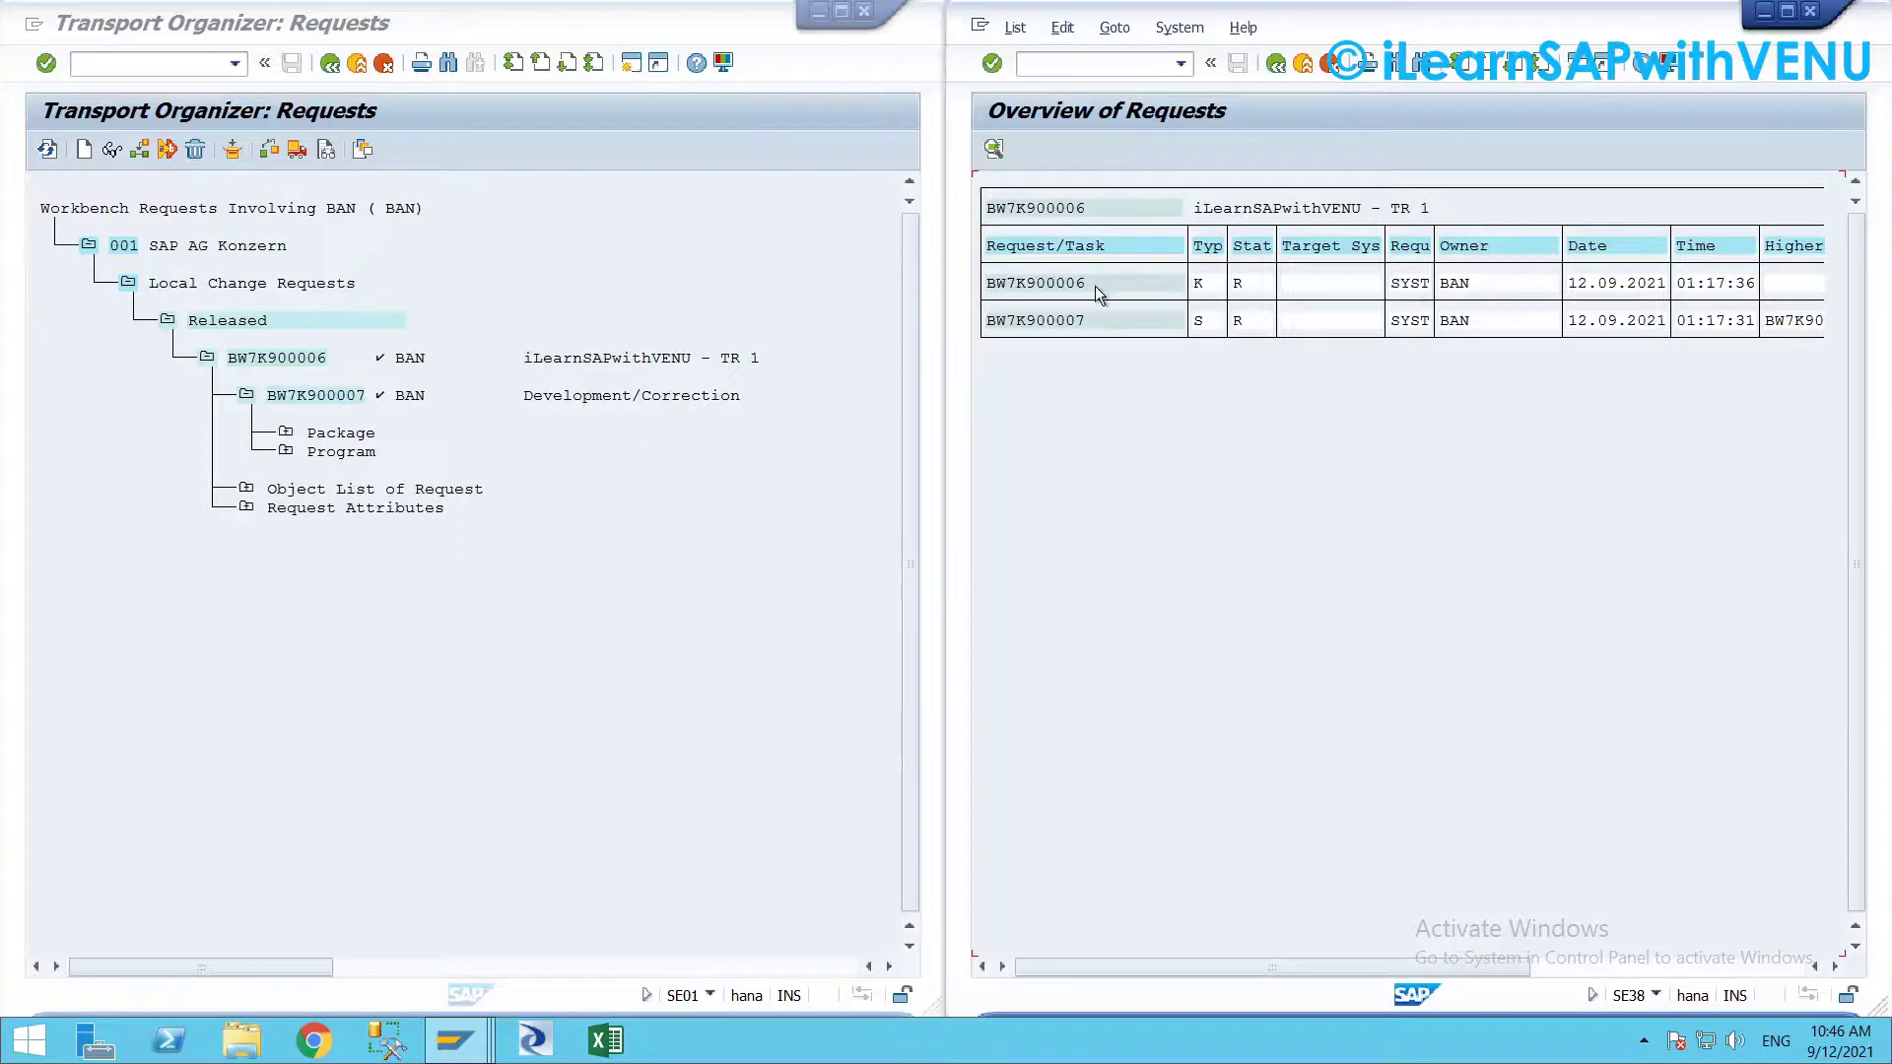
# Change request BW7K900006's status to D (Modifiable) and save
pyautogui.doubleClick(1240, 289)
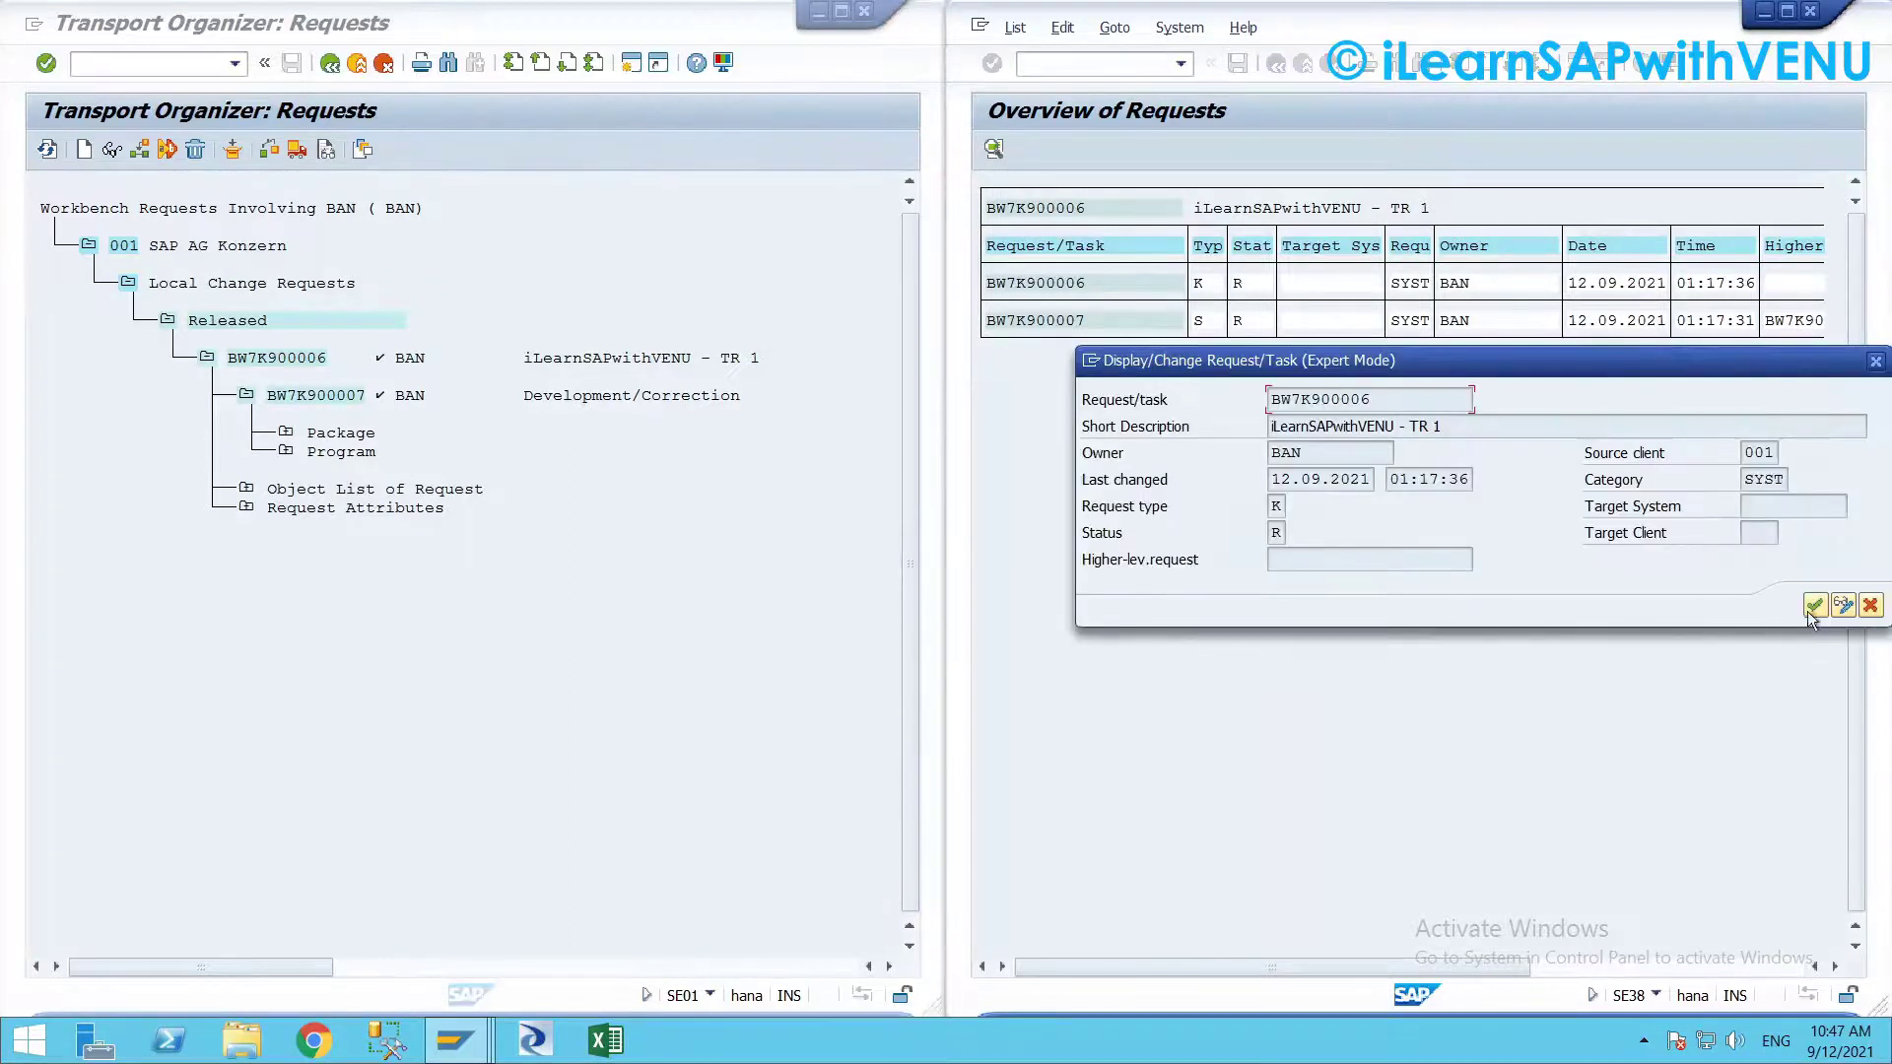
pyautogui.click(1841, 605)
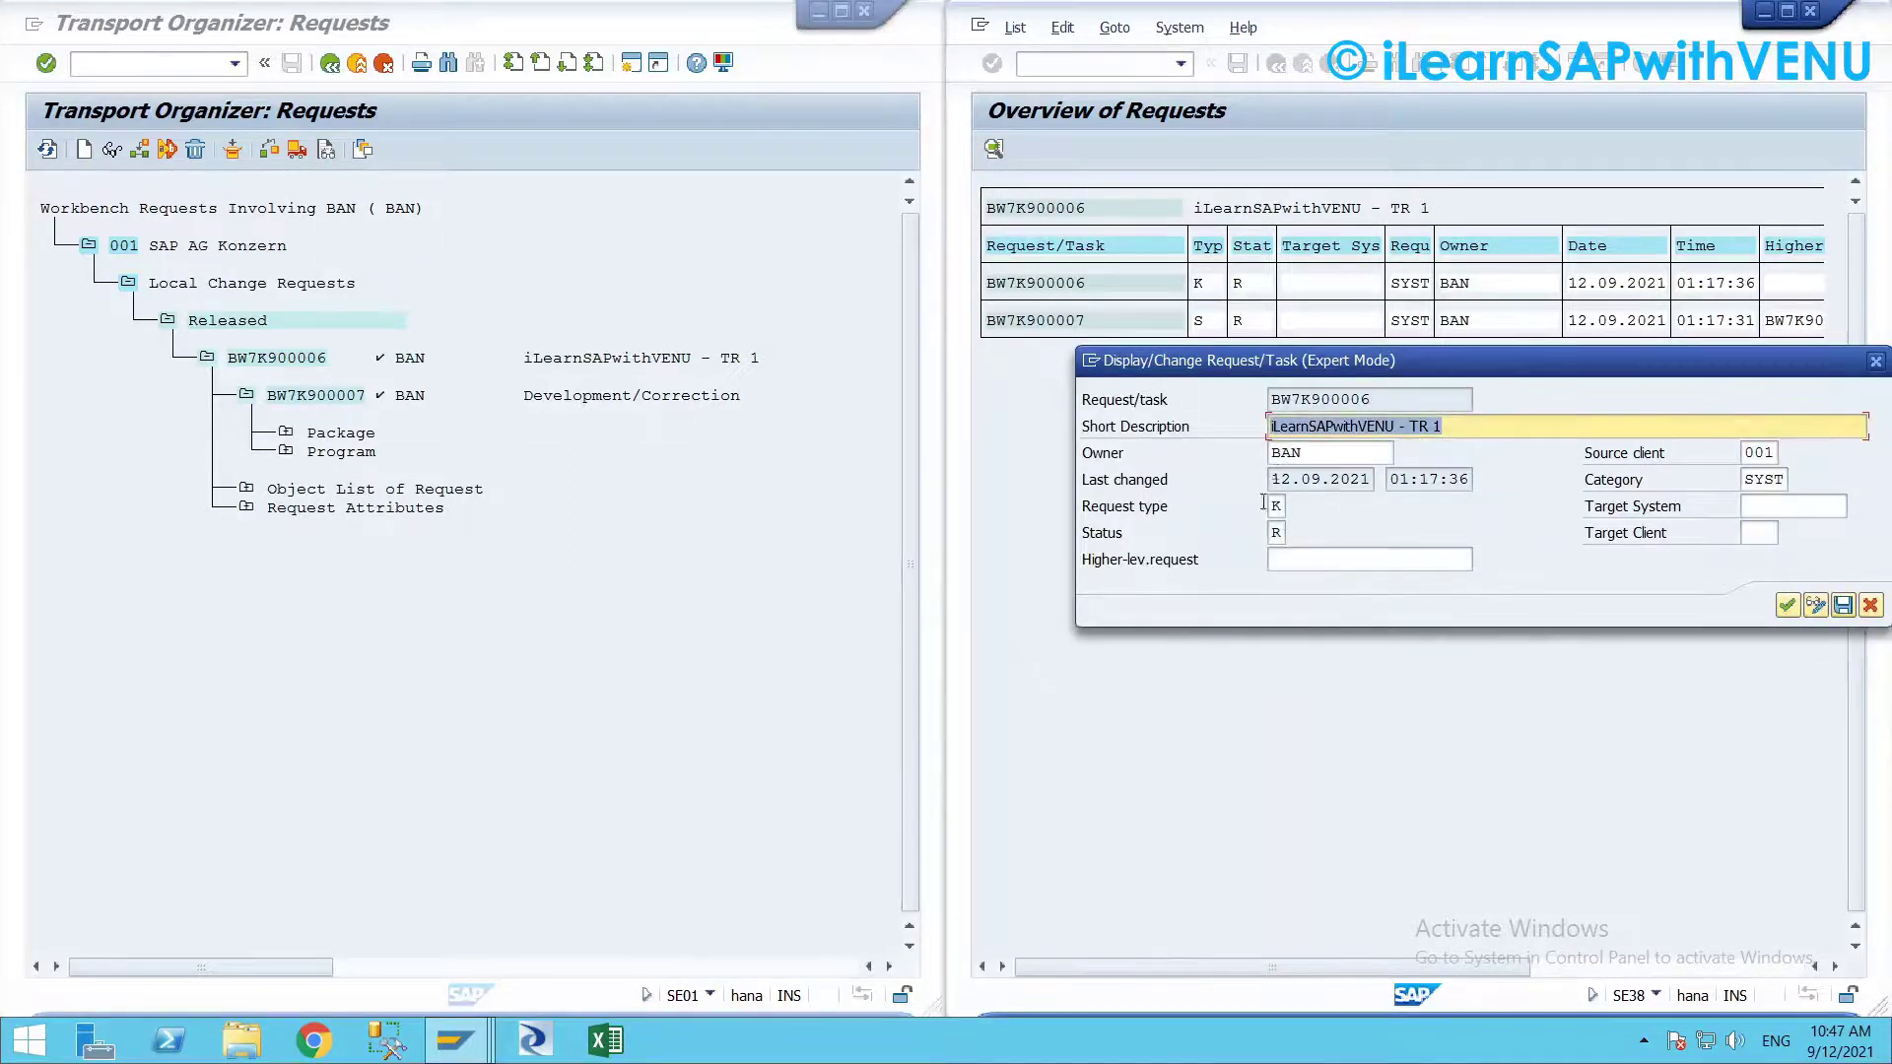
pyautogui.click(1273, 534)
pyautogui.write('D')
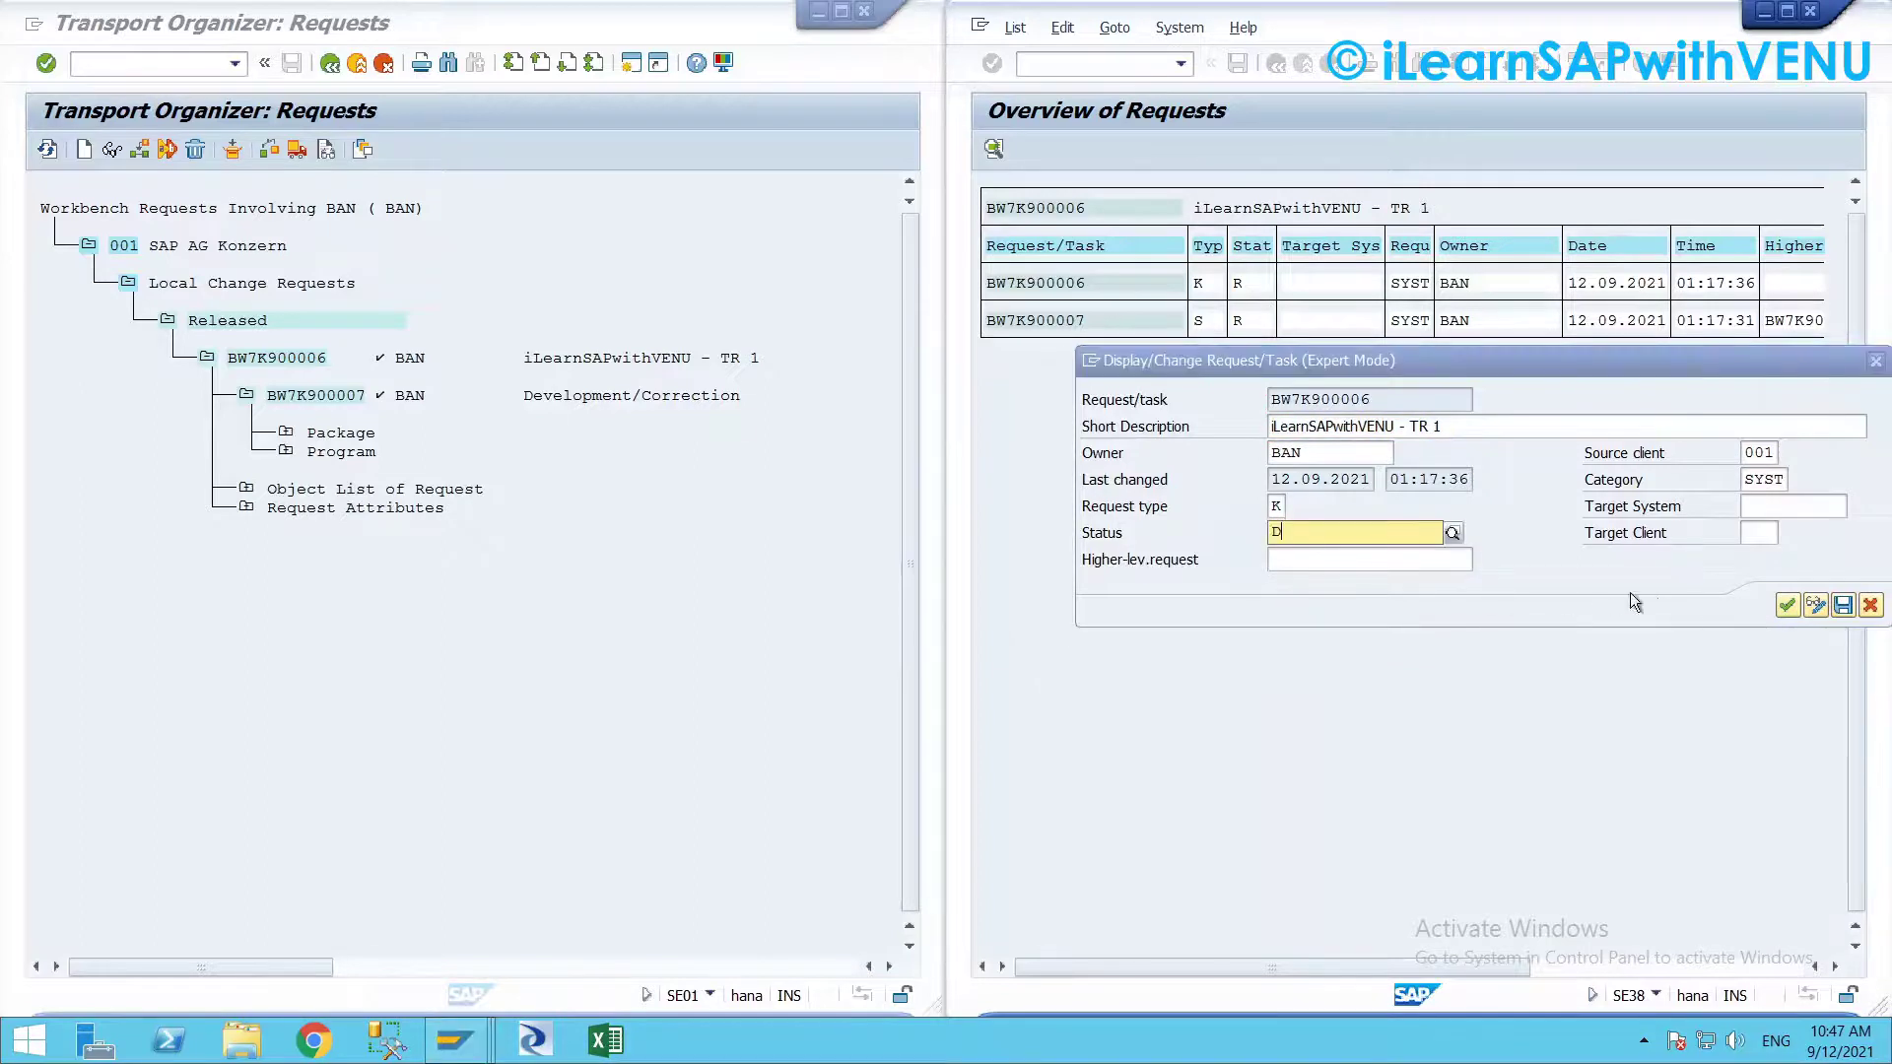
pyautogui.click(1393, 579)
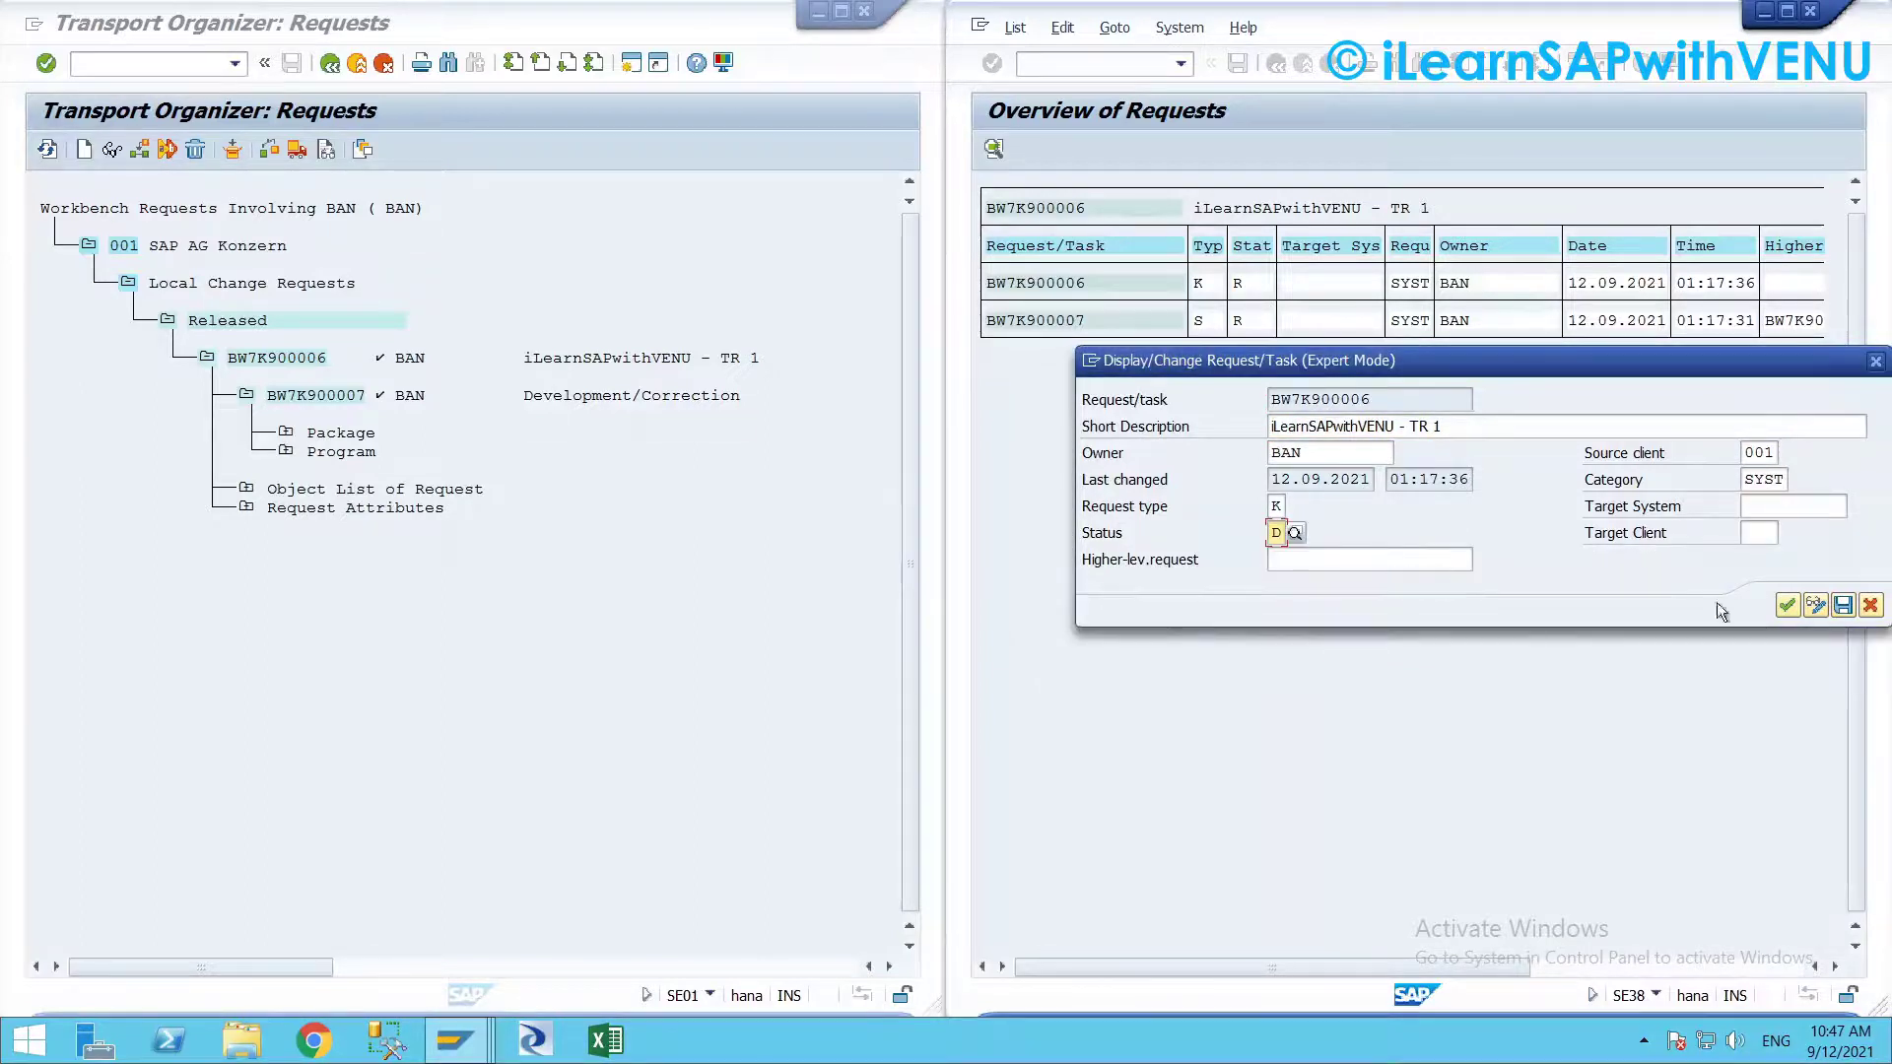
pyautogui.click(1843, 605)
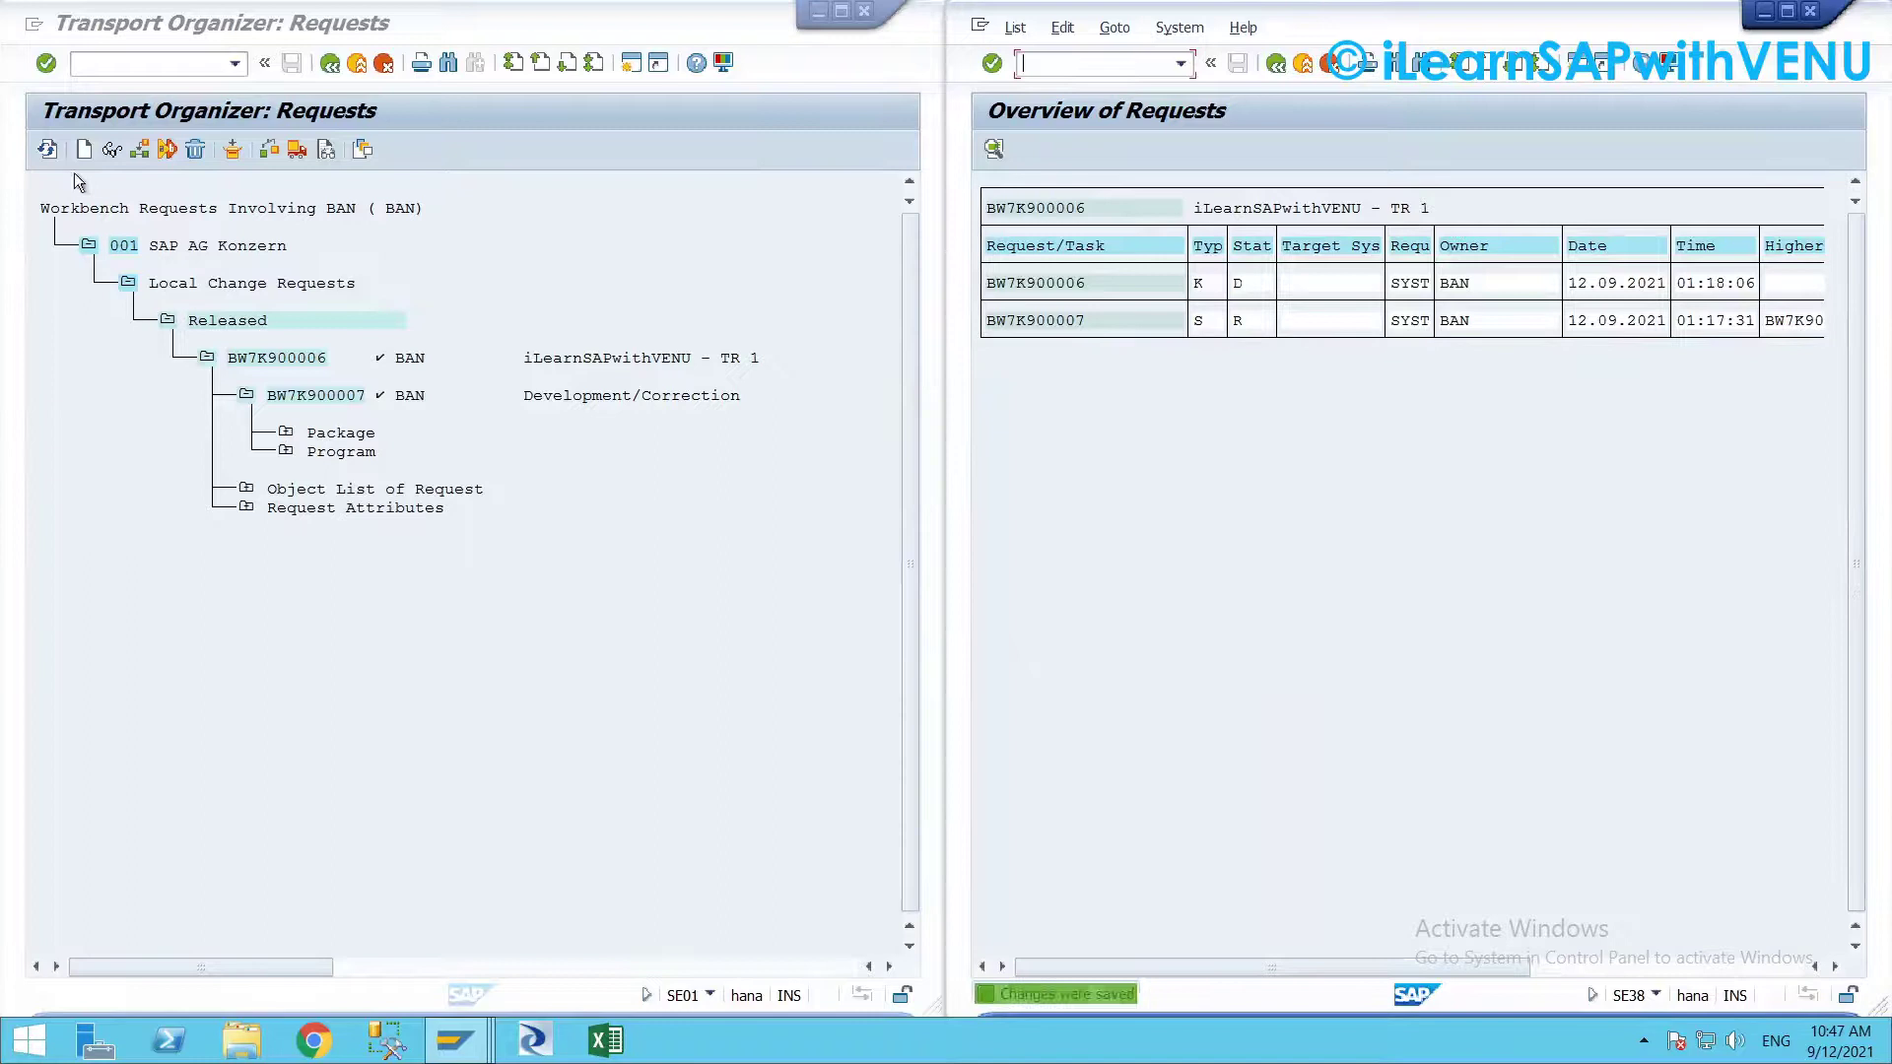
# Refresh the SE01 tree so BW7K900006 appears under Modifiable with task BW7K900007 released
pyautogui.click(46, 150)
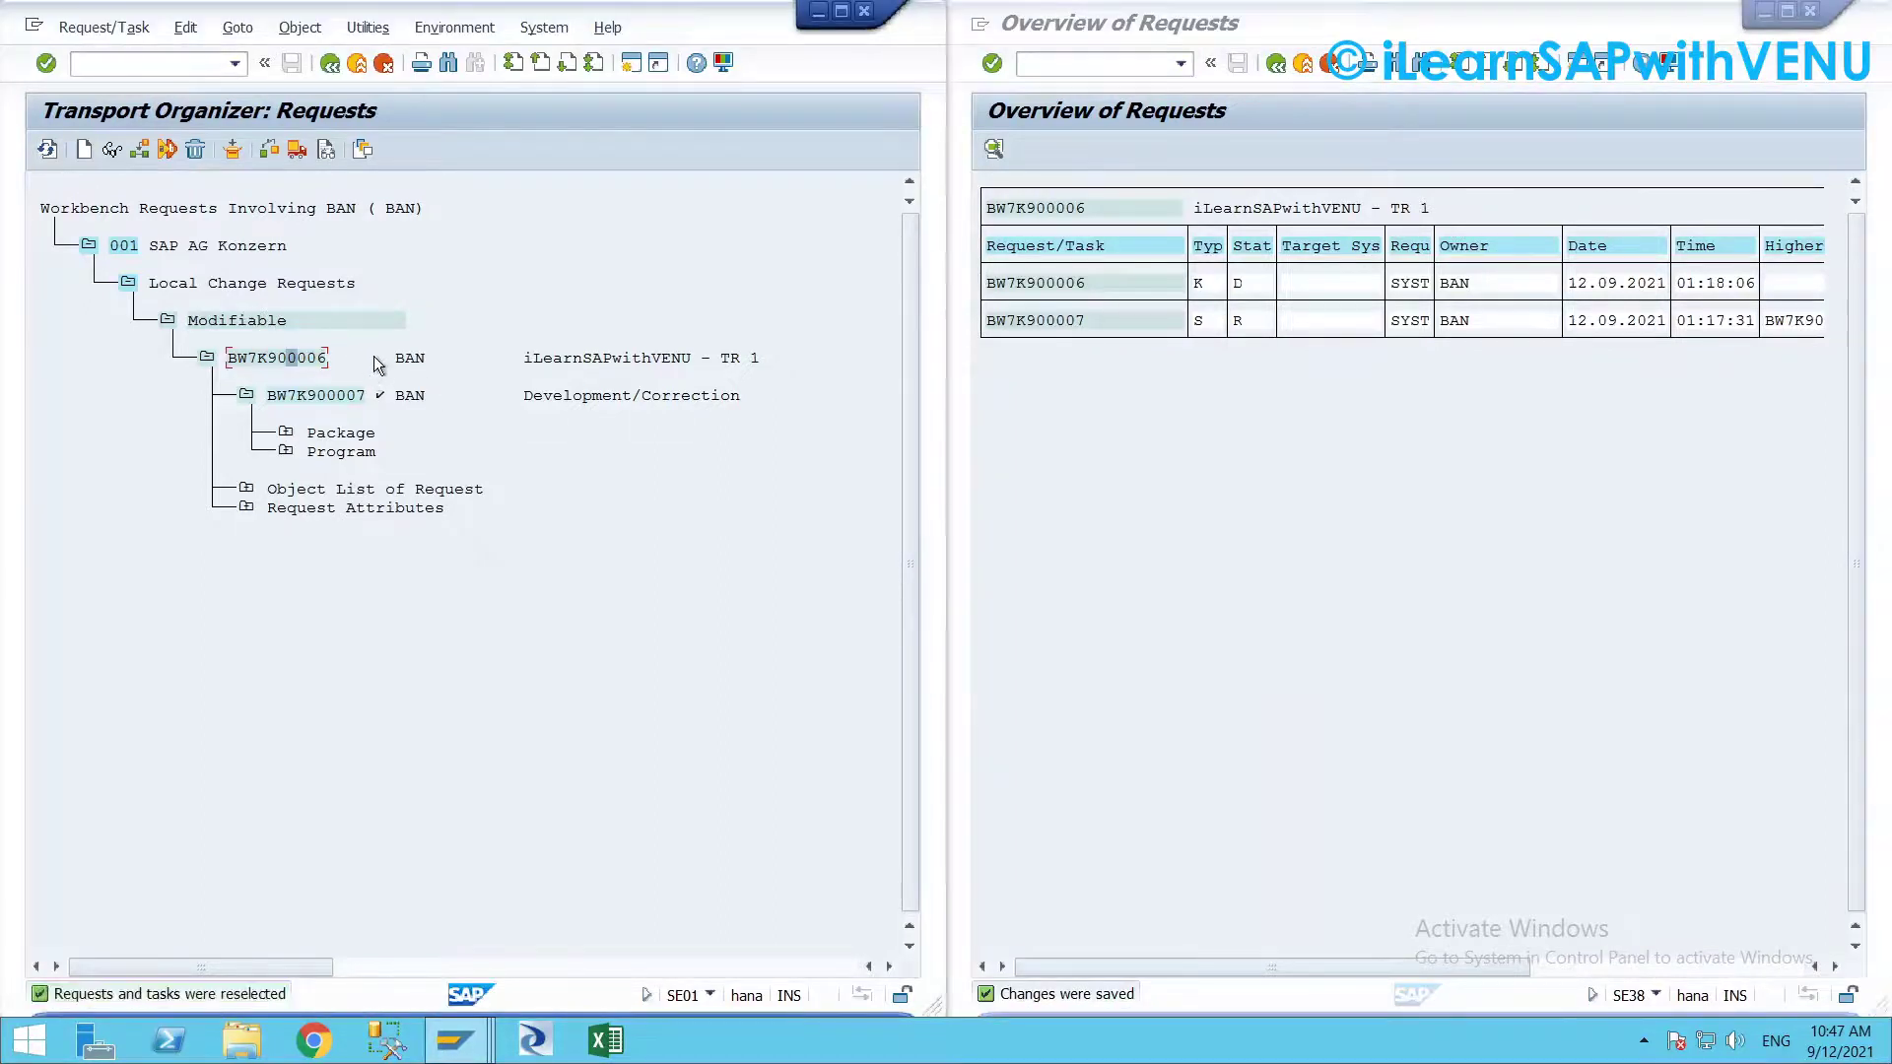